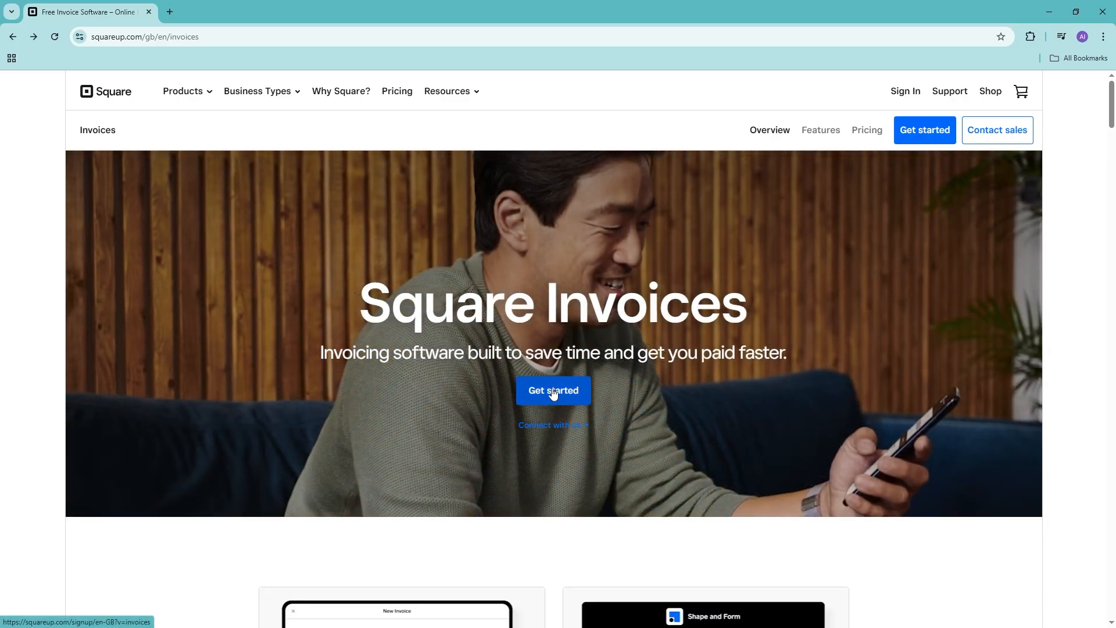
- Start signing up for Square Invoices and enter AITuts as the business name
left_click(552, 391)
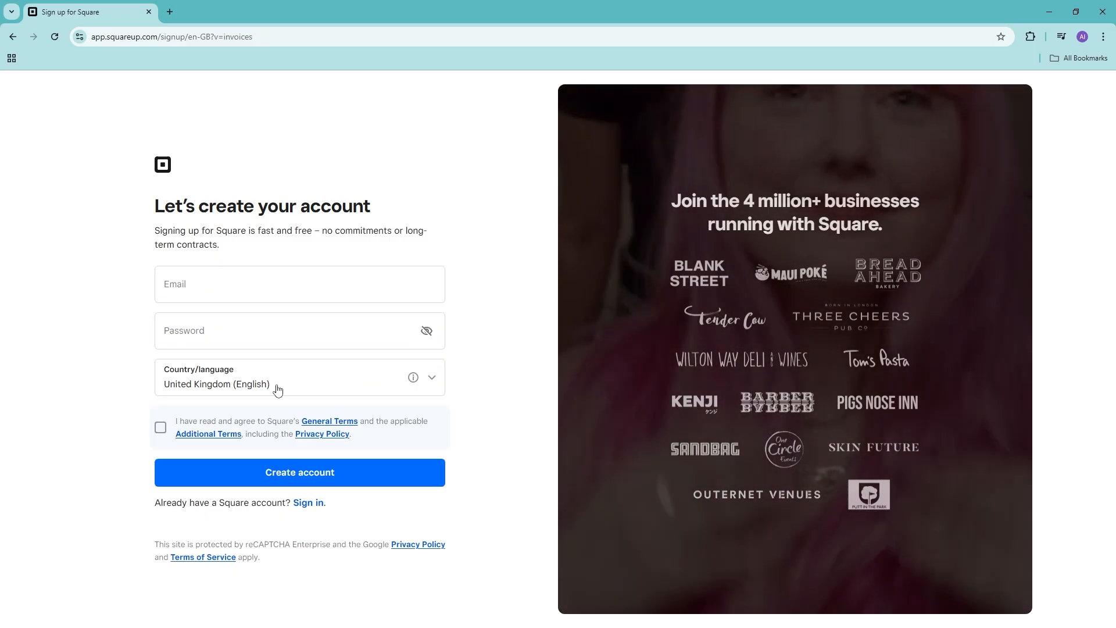
left_click(309, 289)
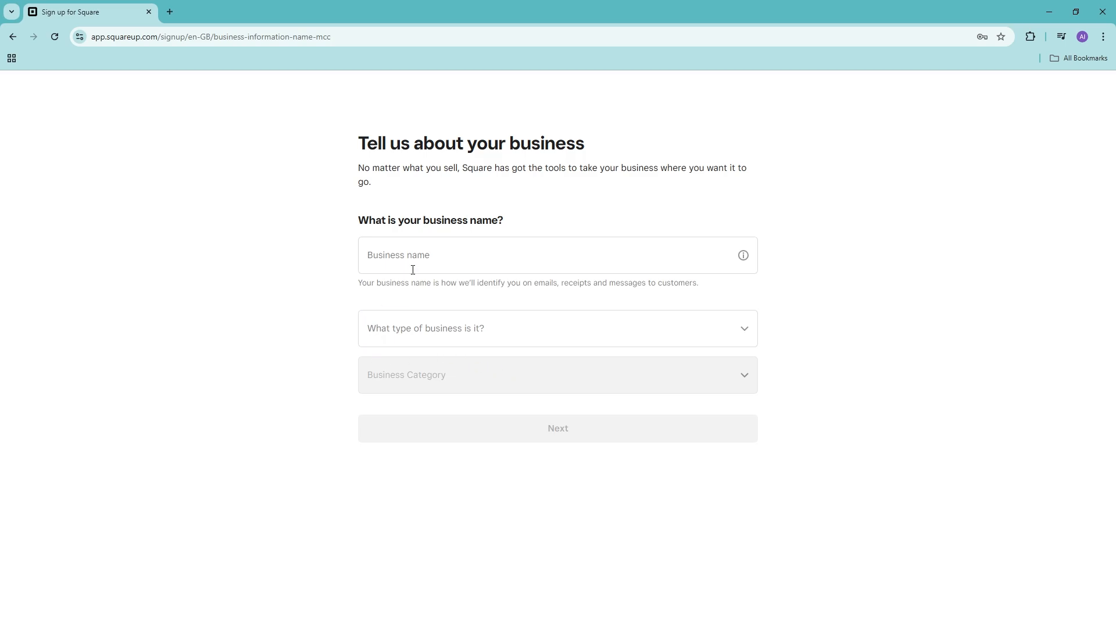
left_click(411, 267)
type("AITuts")
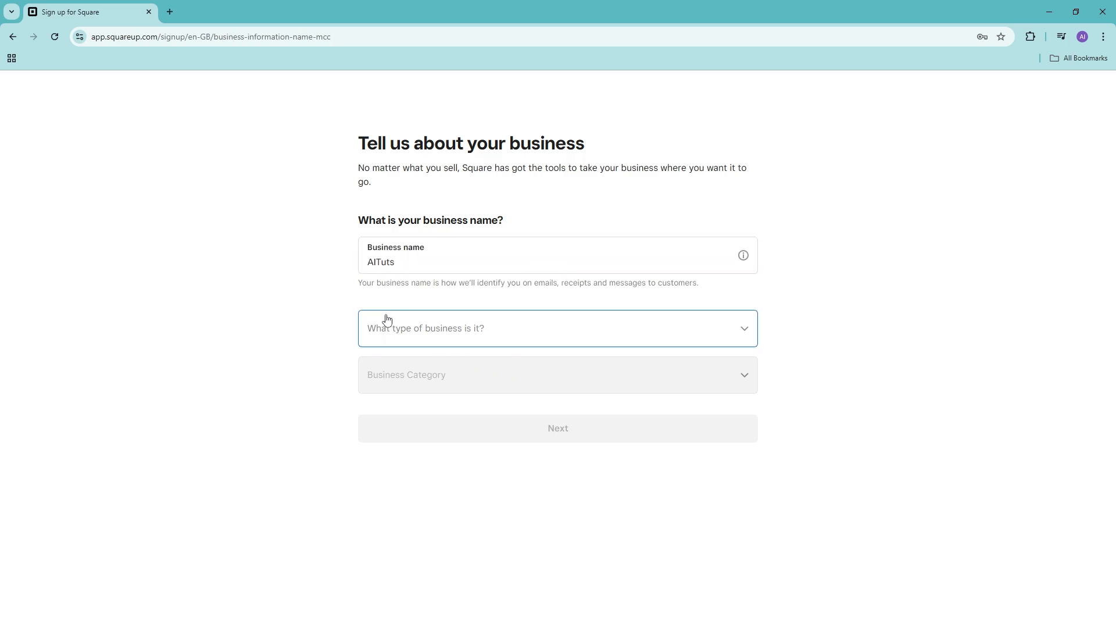
left_click(496, 255)
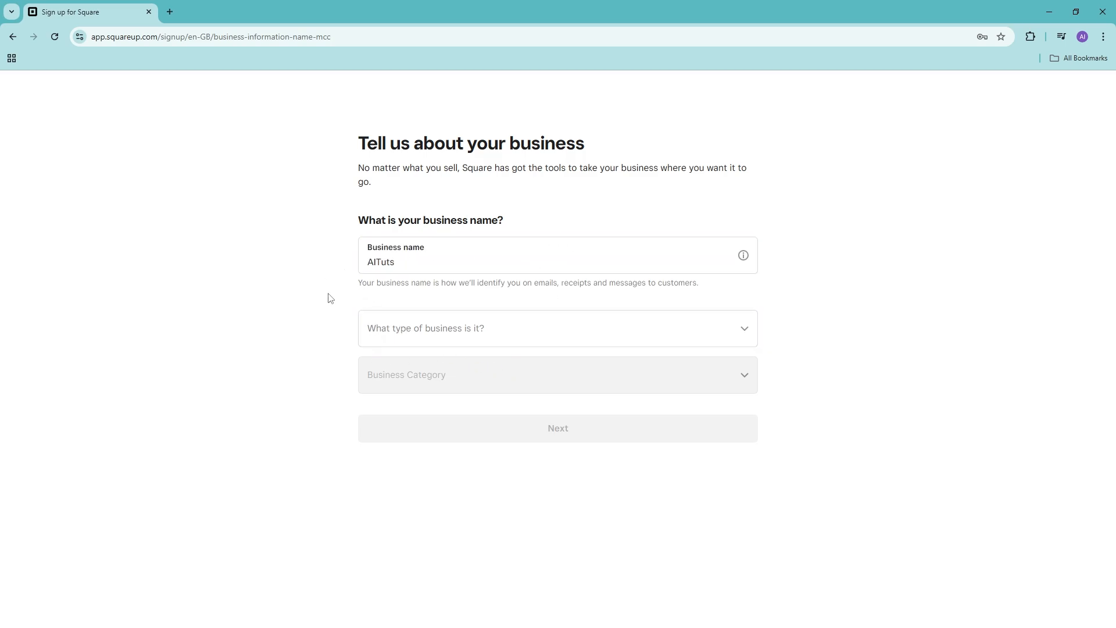
- Set the business type to Retail and the category to Other, and continue the sign-up
left_click(497, 330)
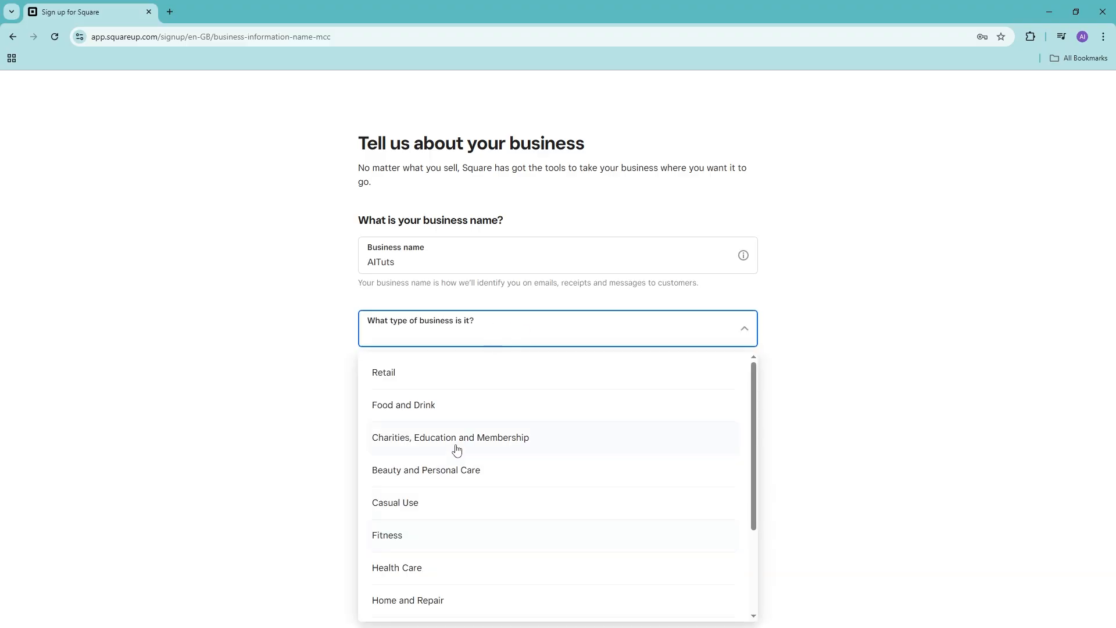
scroll(612, 483, "down", 2)
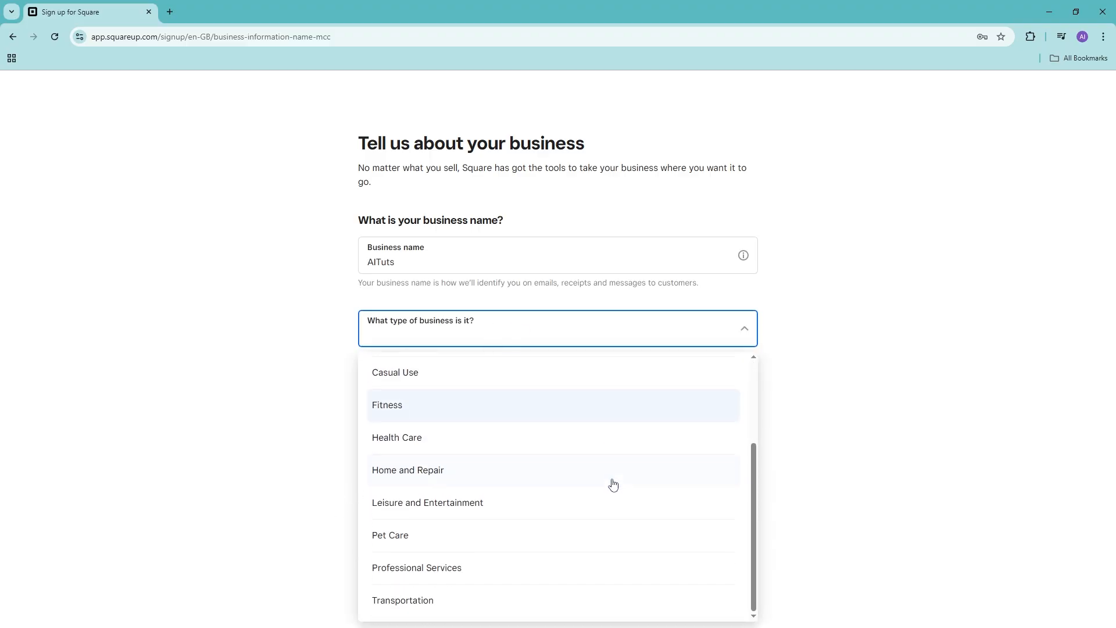
scroll(600, 486, "up", 2)
left_click(436, 374)
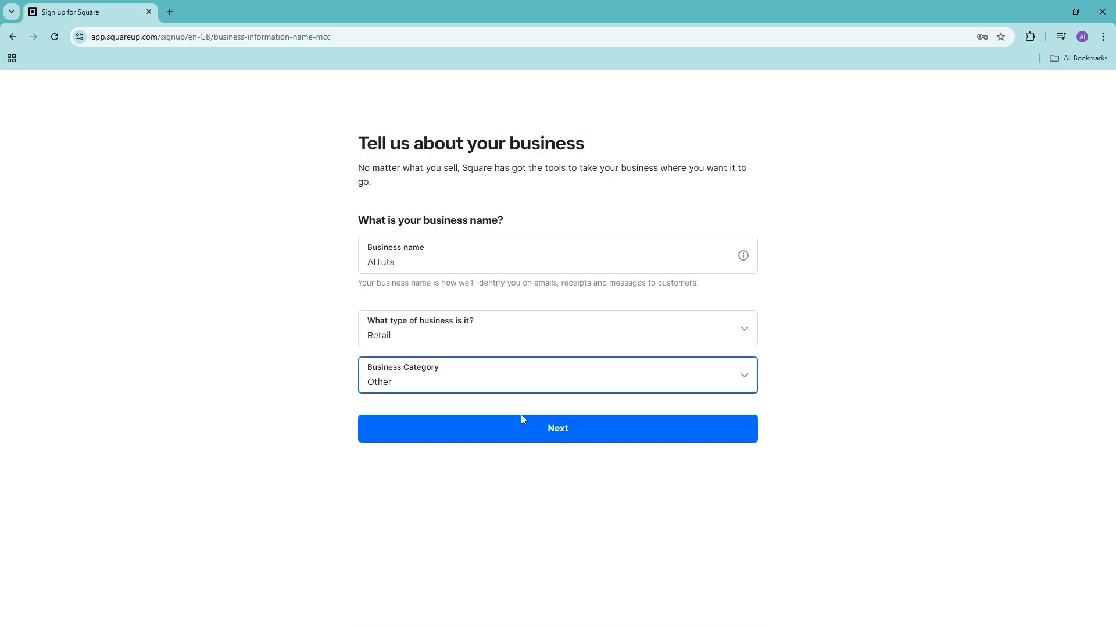
left_click(536, 425)
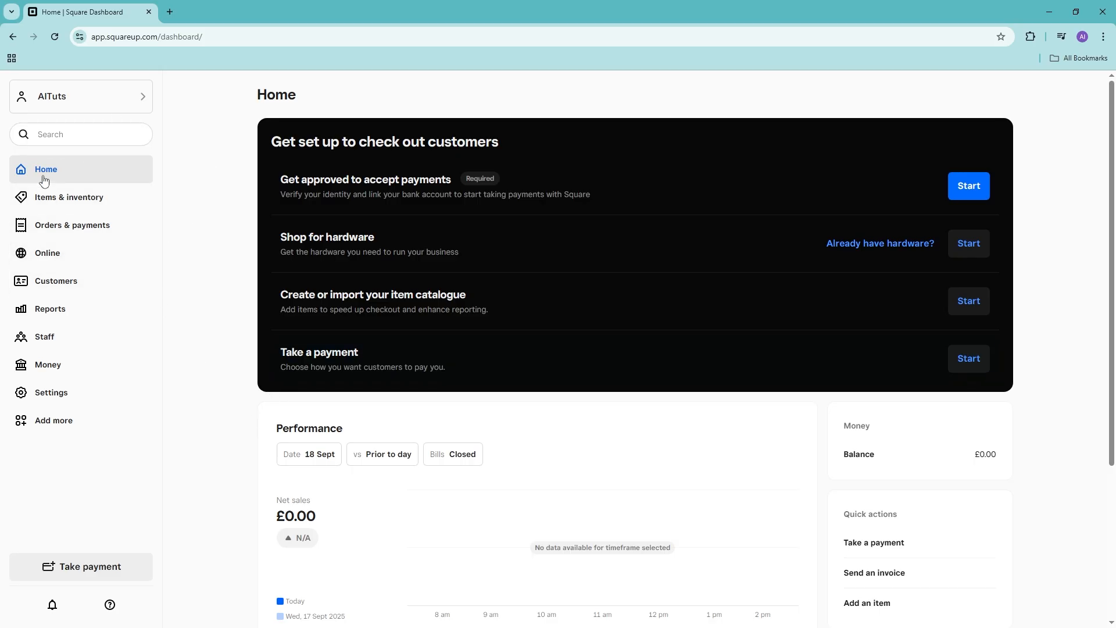
- Start a new invoice from the Invoices section of Orders & payments and dismiss the guidance tips
left_click(88, 227)
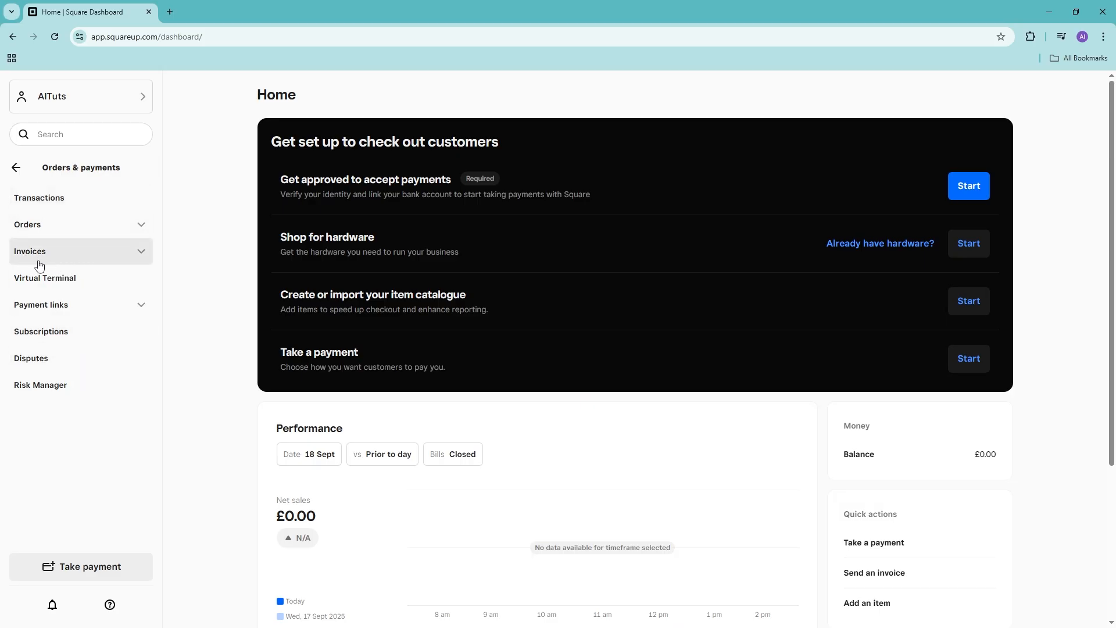
left_click(115, 258)
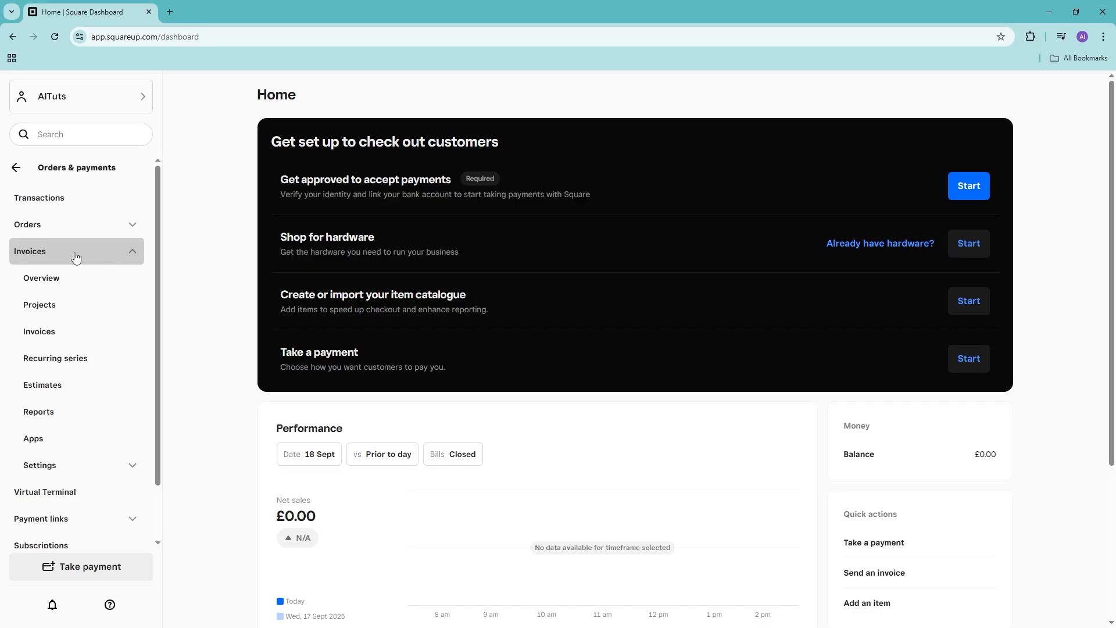
left_click(52, 331)
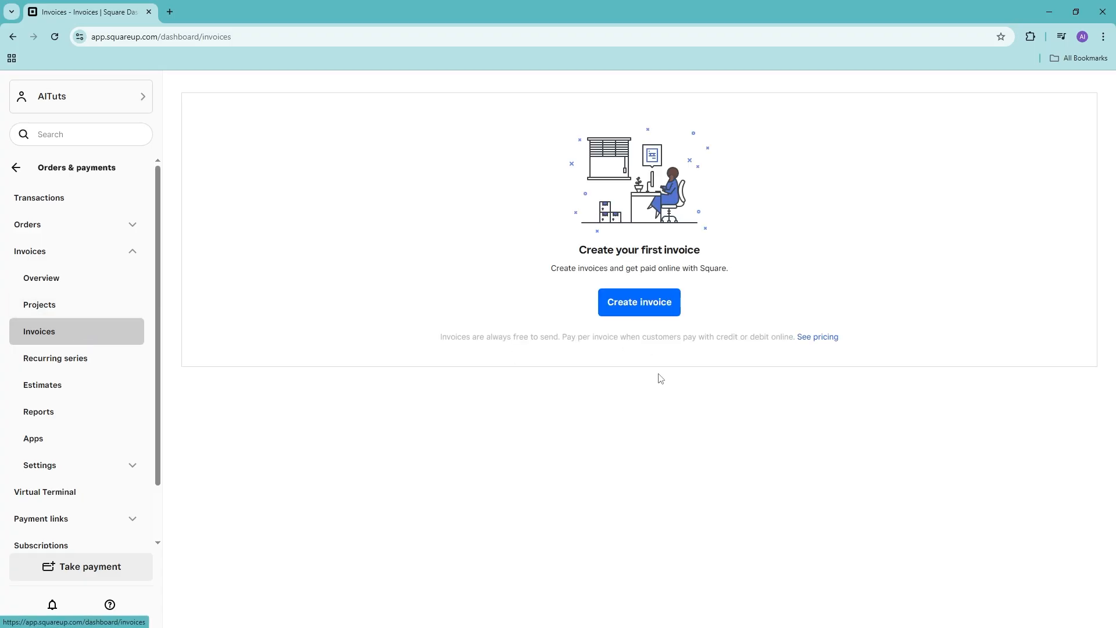
left_click(638, 313)
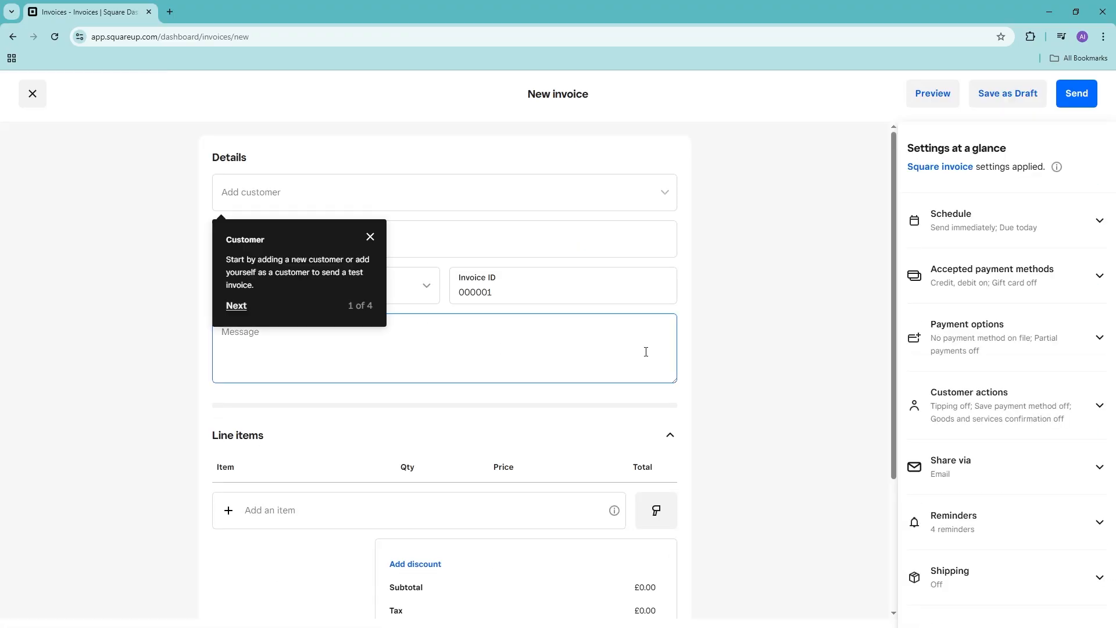
left_click(368, 239)
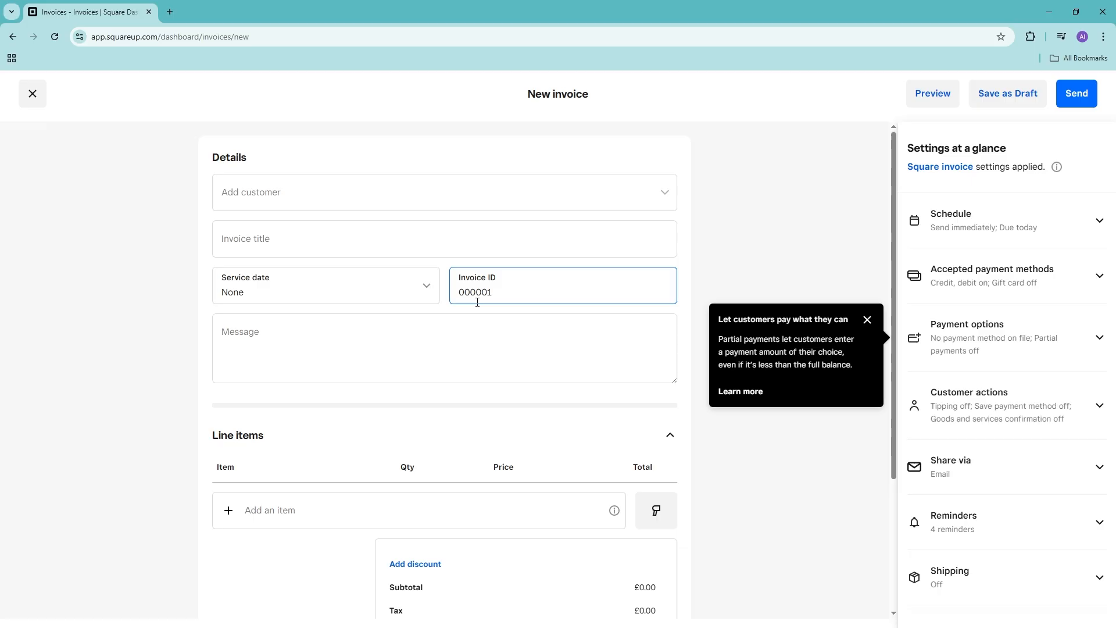
left_click(867, 319)
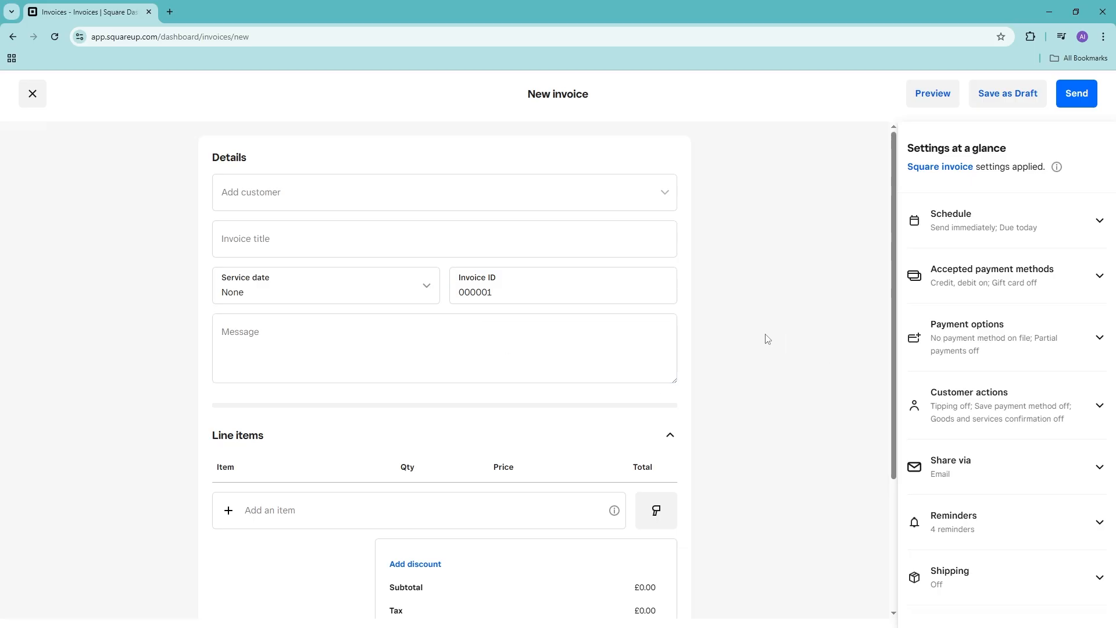
- Open the new customer form for the invoice and look through its contact, company and billing address fields
left_click(283, 199)
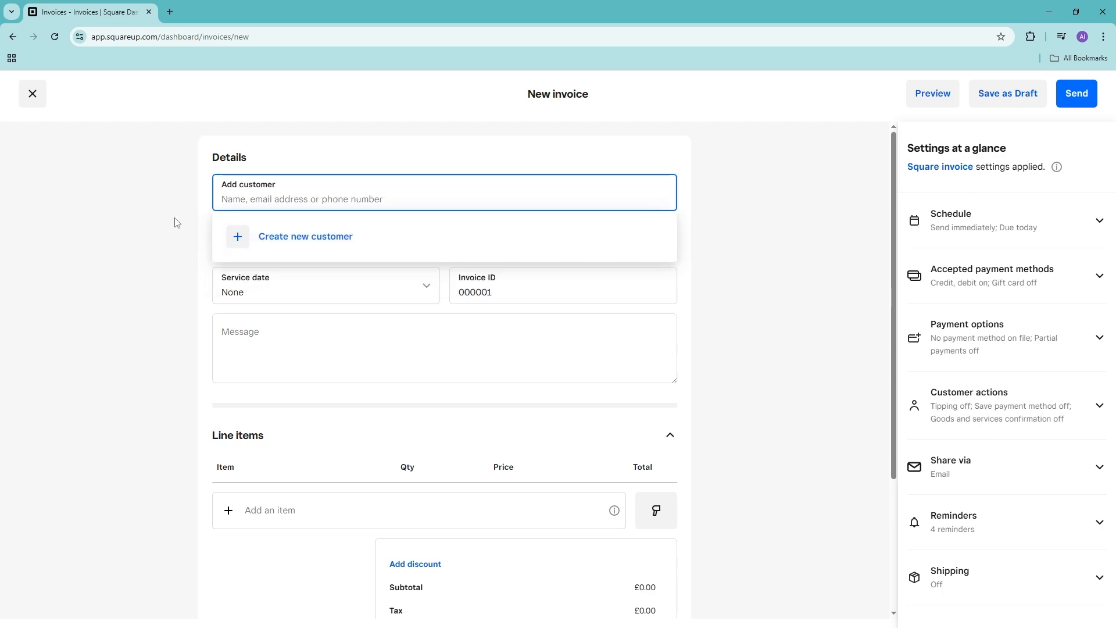
left_click(294, 243)
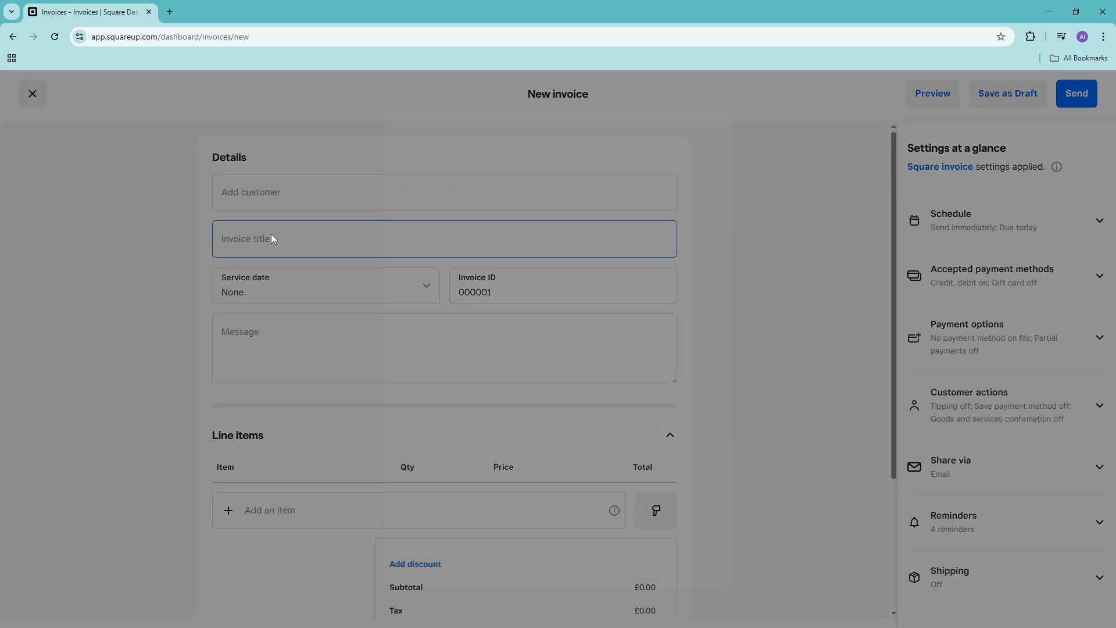
scroll(638, 431, "down", 5)
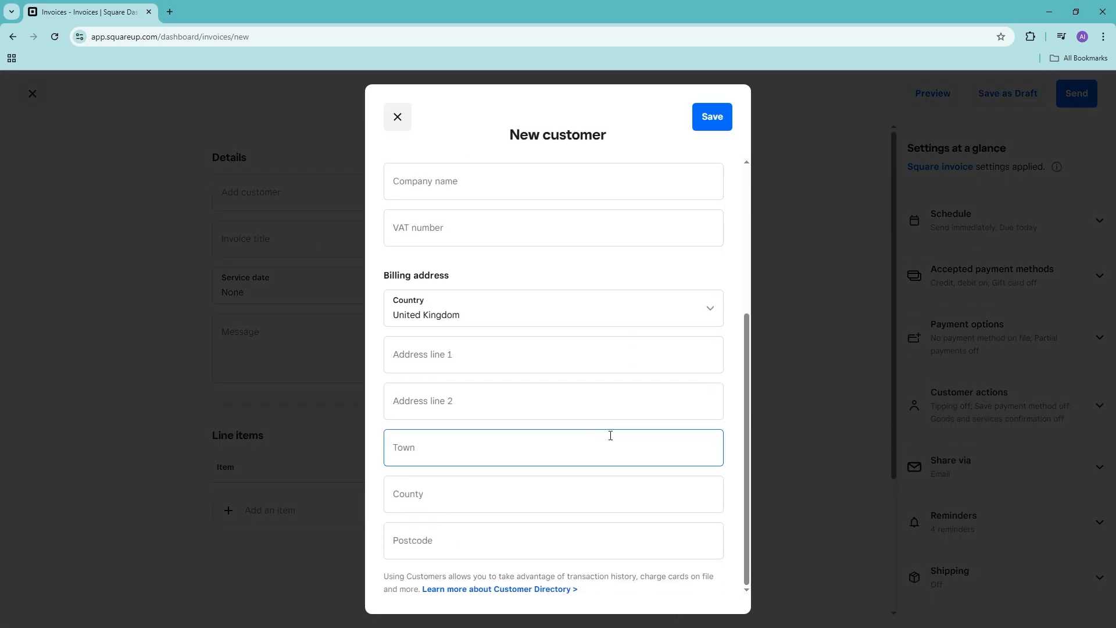
scroll(613, 430, "up", 5)
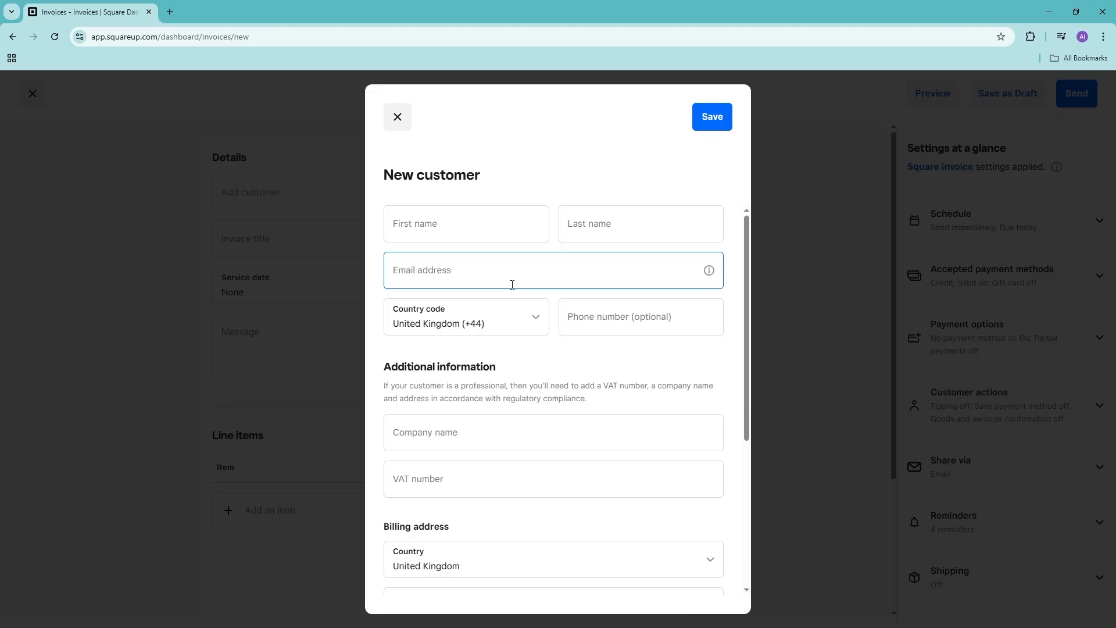
scroll(593, 436, "down", 5)
scroll(523, 377, "up", 5)
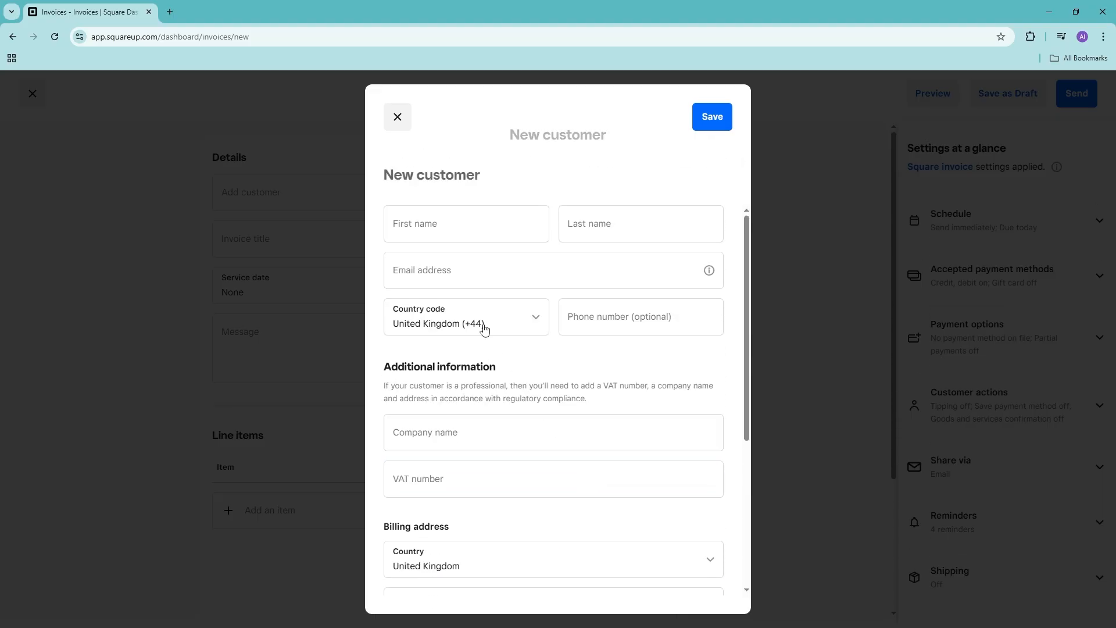
- Enter the new customer's first name, last name and email address
left_click(454, 233)
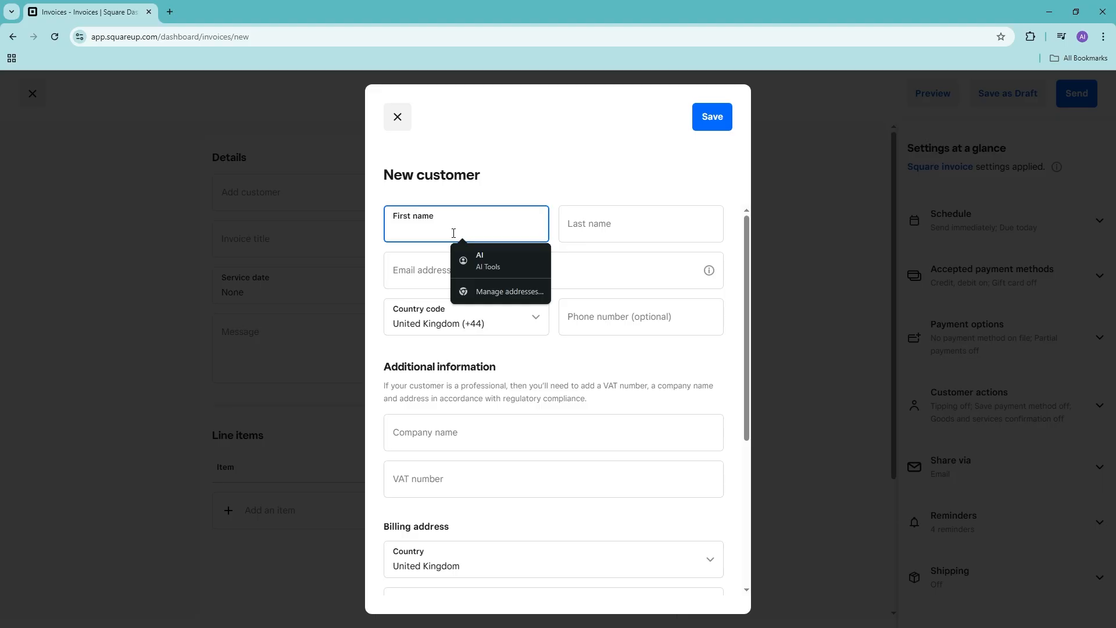
type("John")
key("Tab")
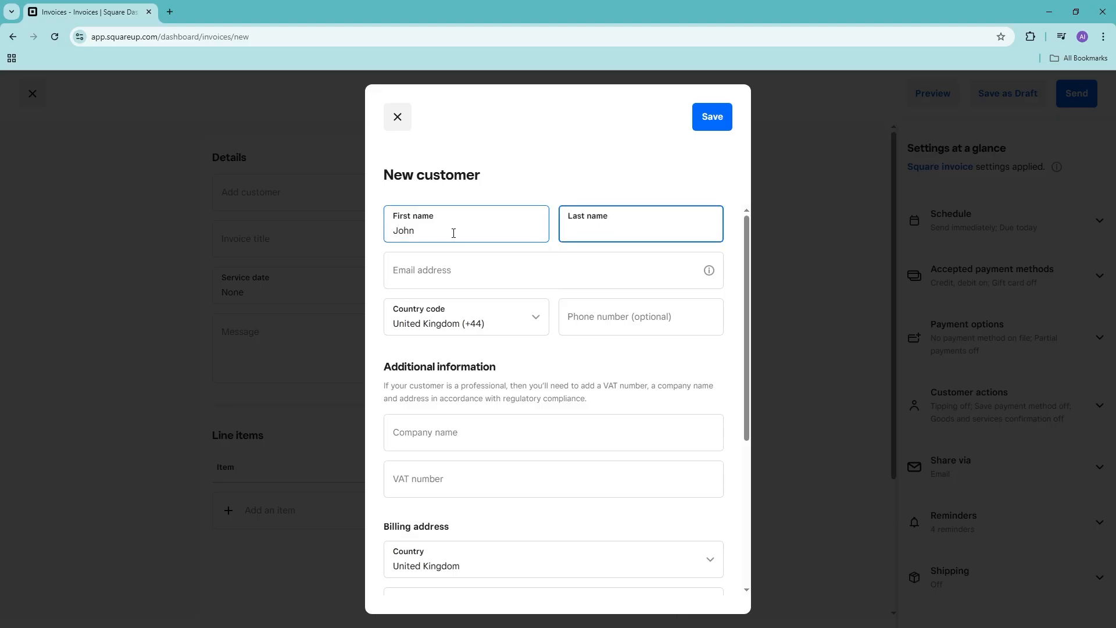
key("Tab")
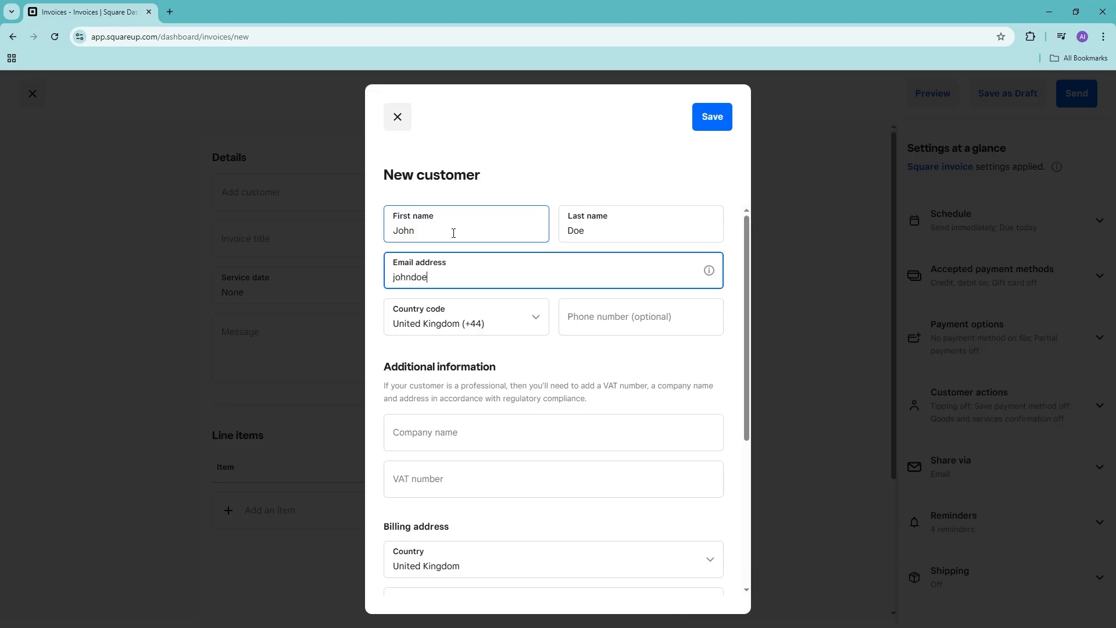
type("johndoe@test.com")
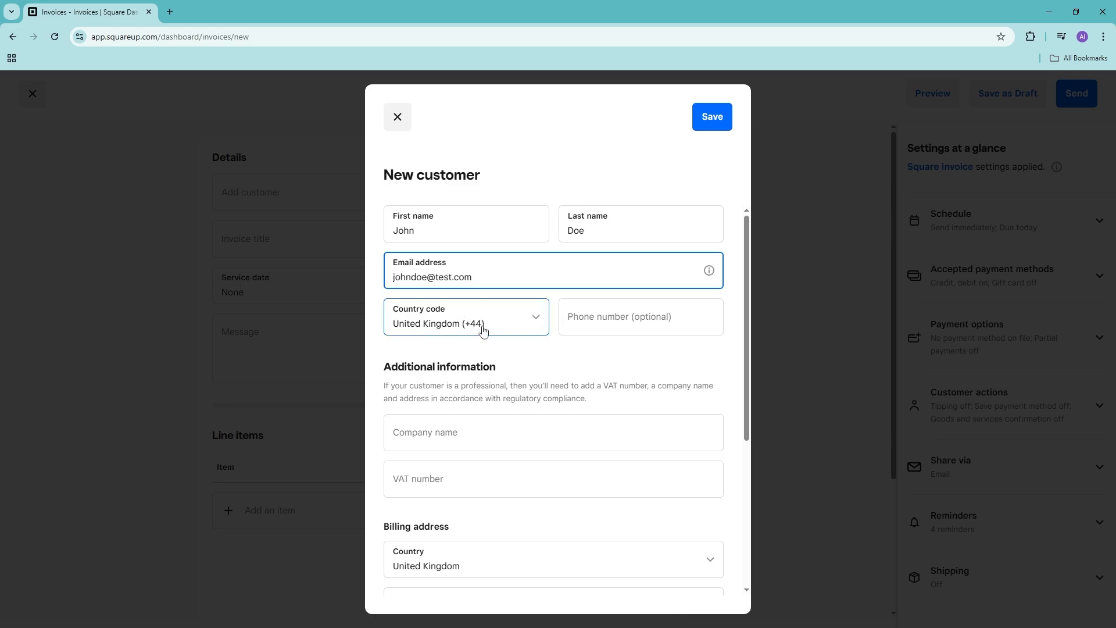
- Leave the phone, company and VAT fields blank, fill in the billing address line and county, and save the customer
left_click(640, 324)
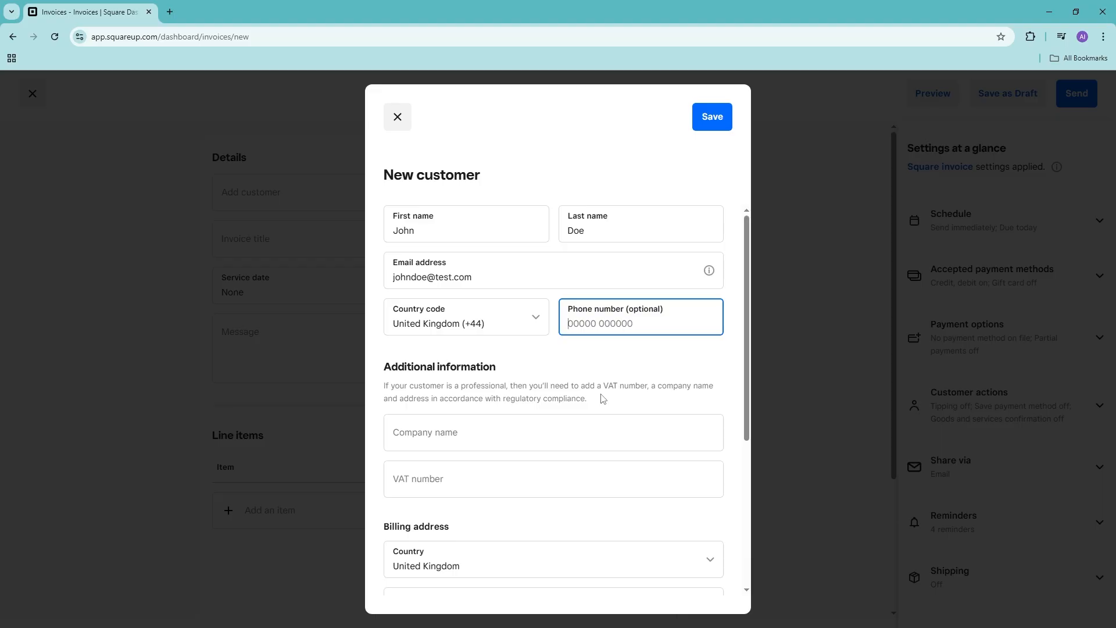
scroll(597, 370, "down", 2)
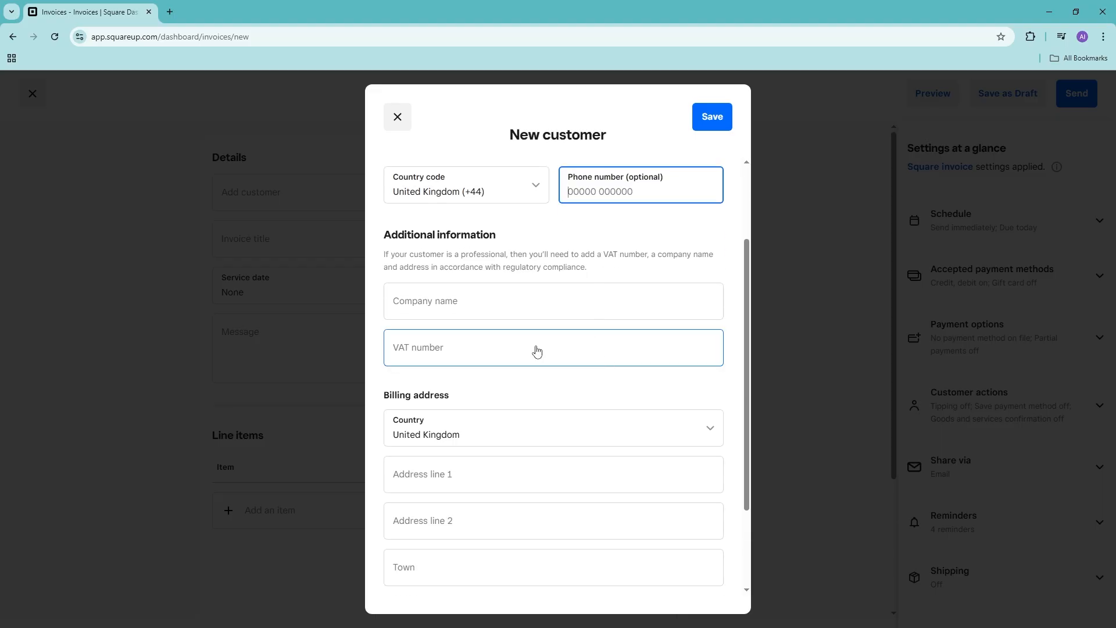
left_click(372, 307)
left_click(496, 307)
left_click(409, 358)
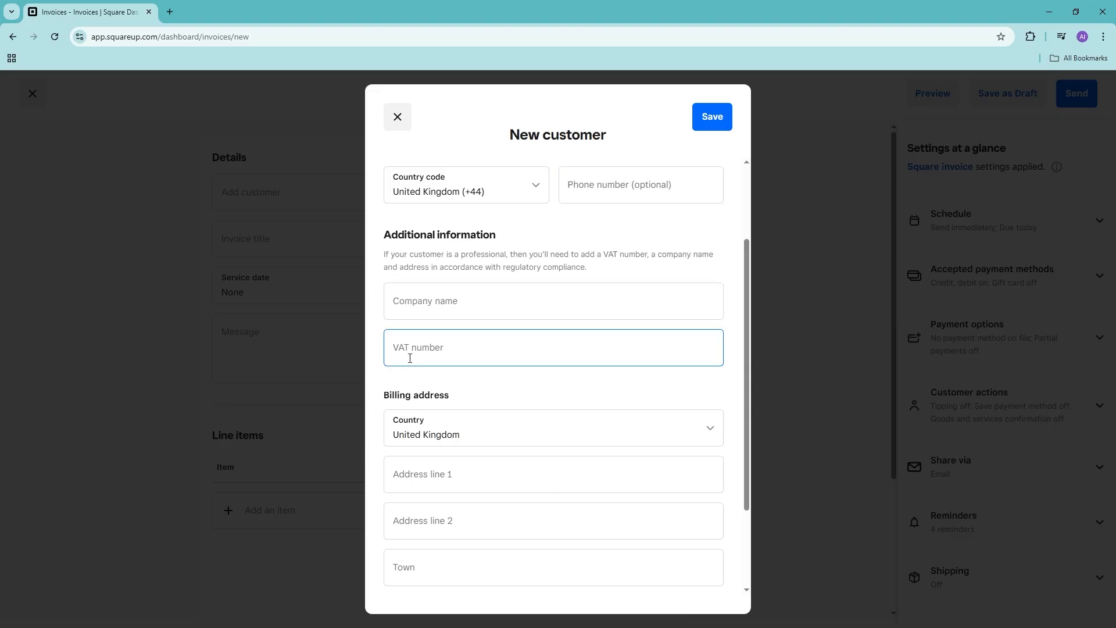
left_click(458, 373)
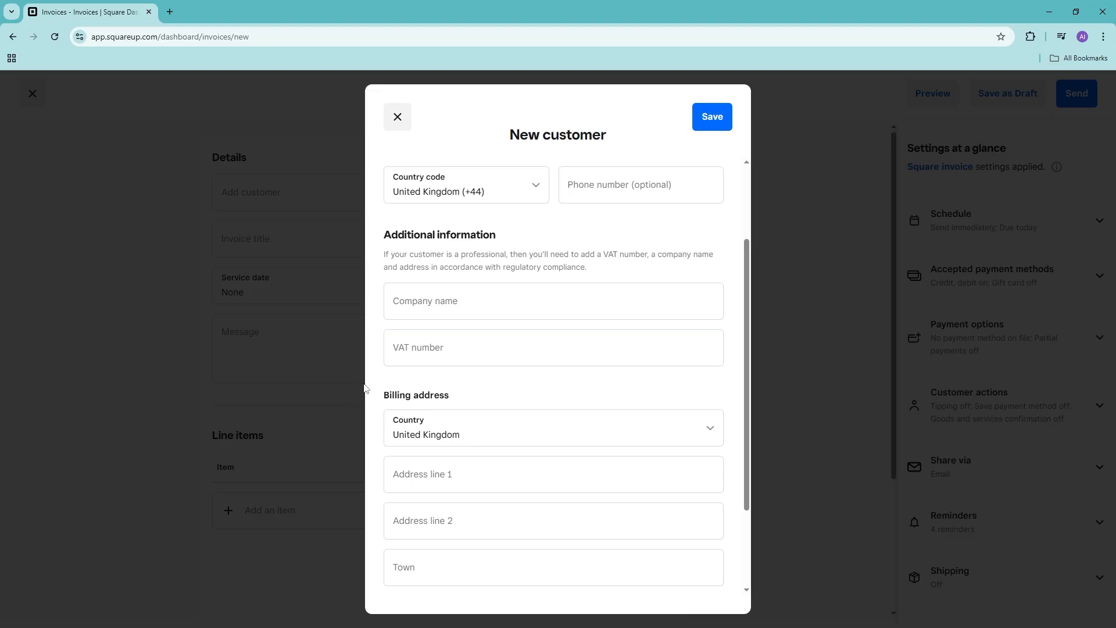
scroll(387, 378, "down", 2)
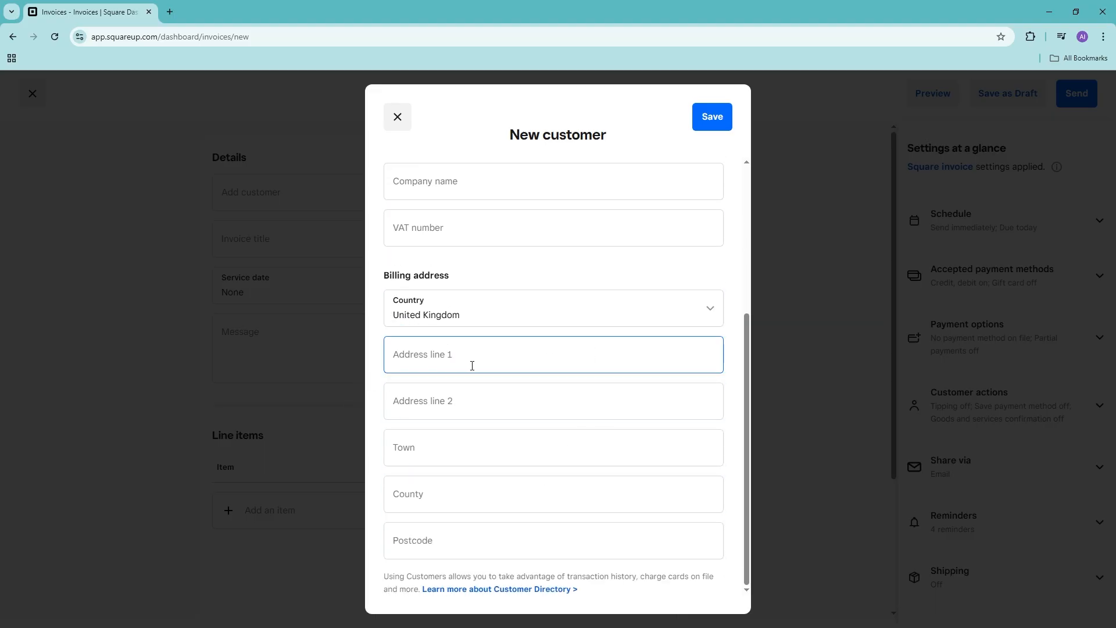
left_click(579, 366)
left_click(438, 381)
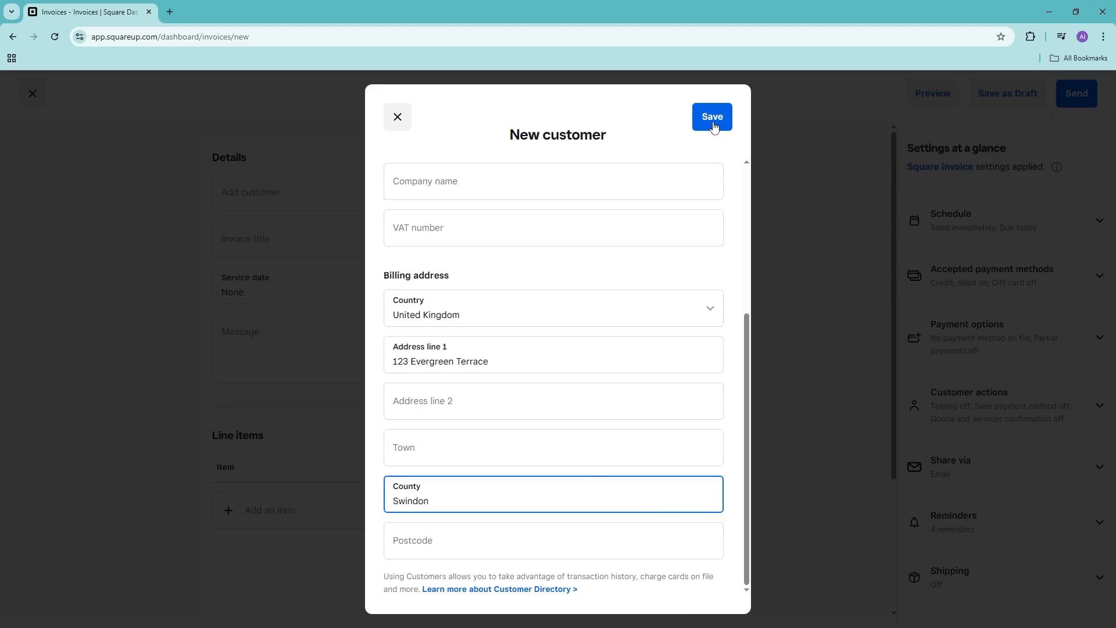
left_click(713, 117)
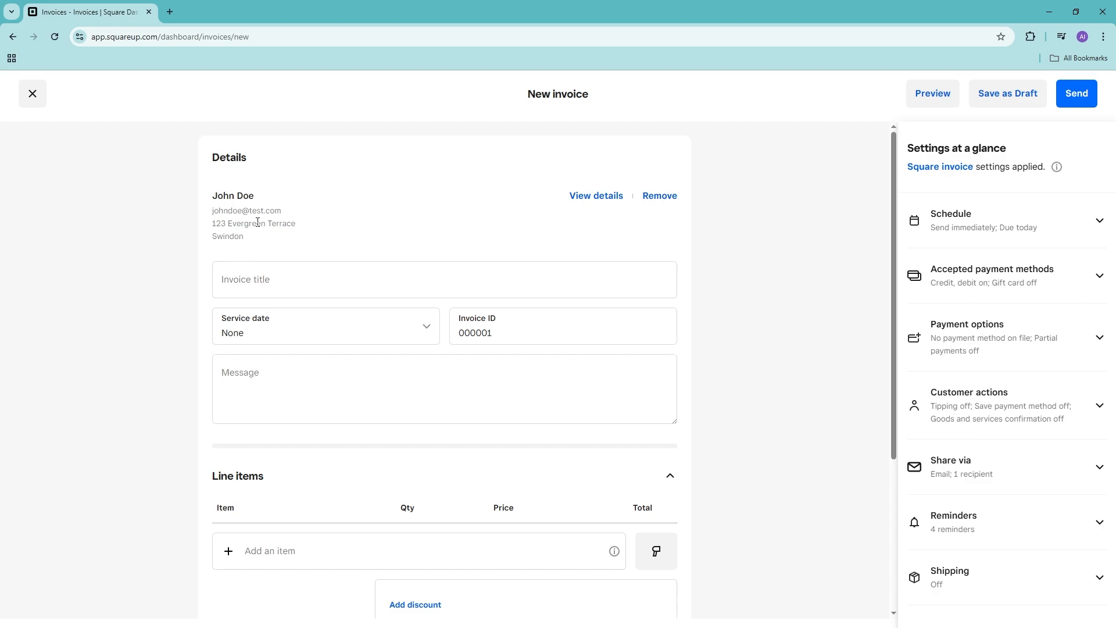
- Title the invoice "Hairdresser Session"
left_click(294, 282)
left_click(212, 304)
left_click(239, 284)
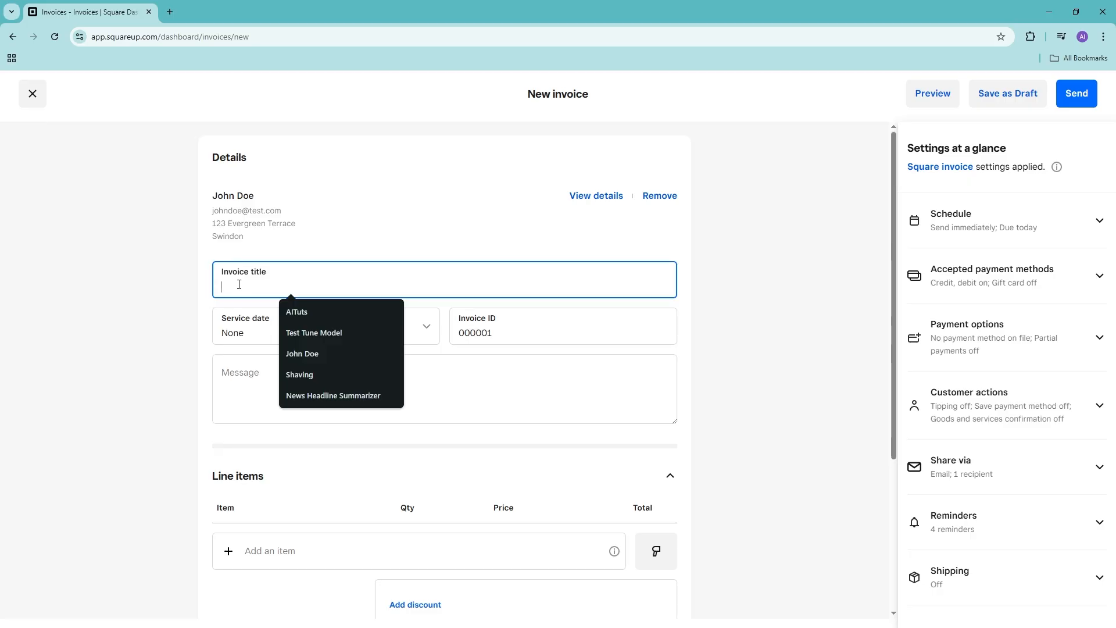
type("Hairdresser Appointment")
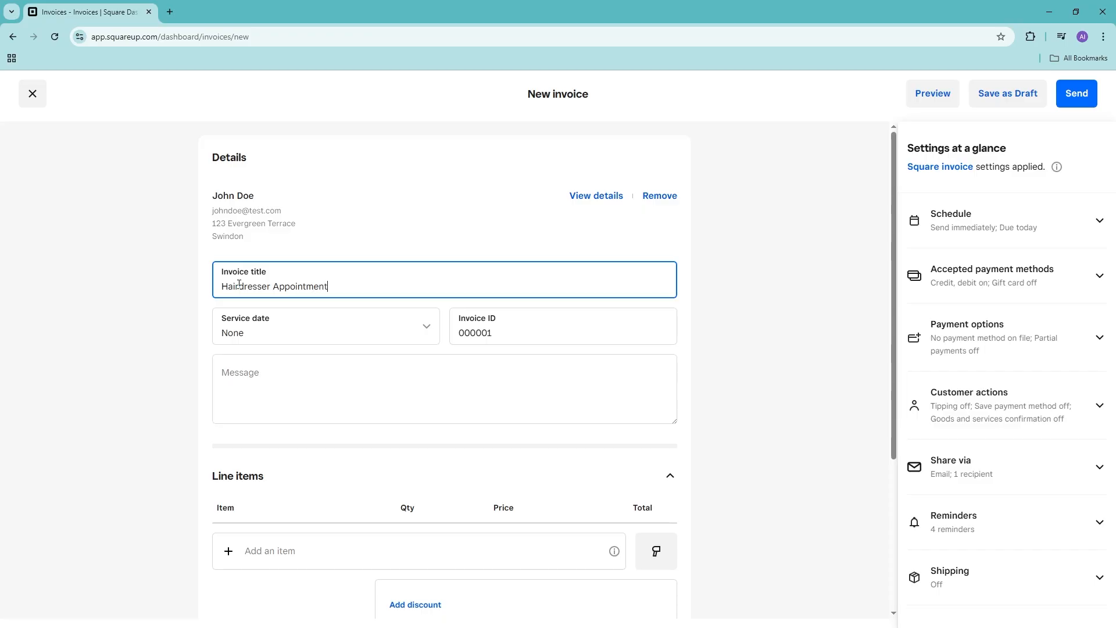
key("ctrl+shift+Left")
type("Sessi")
- Set the invoice's service date to 14/09/2025 and select the invoice ID for editing
left_click(374, 340)
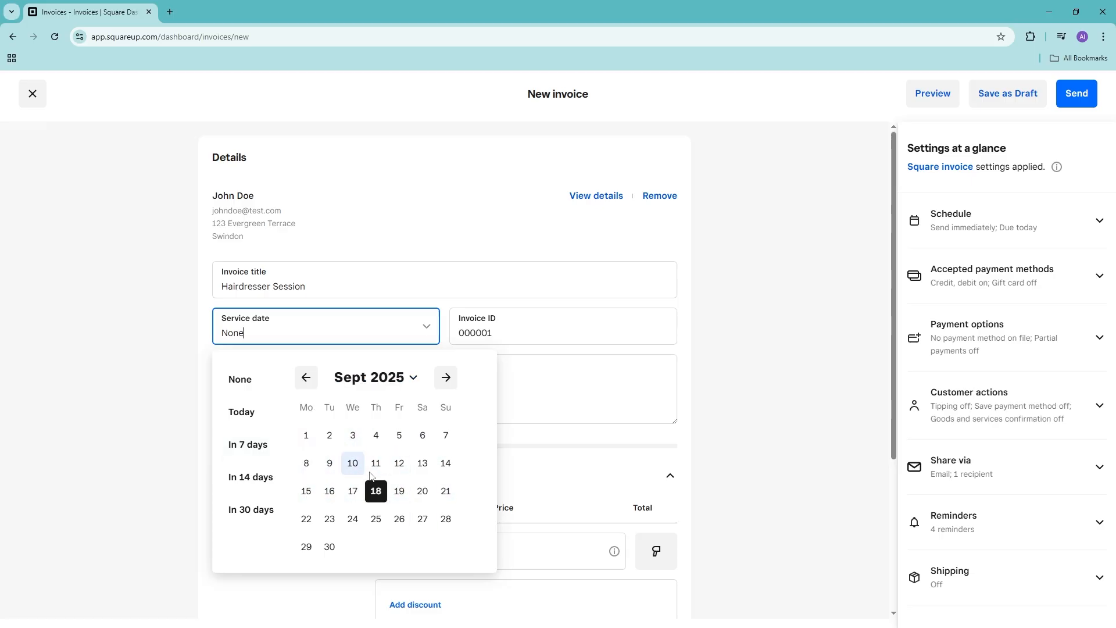
left_click(445, 465)
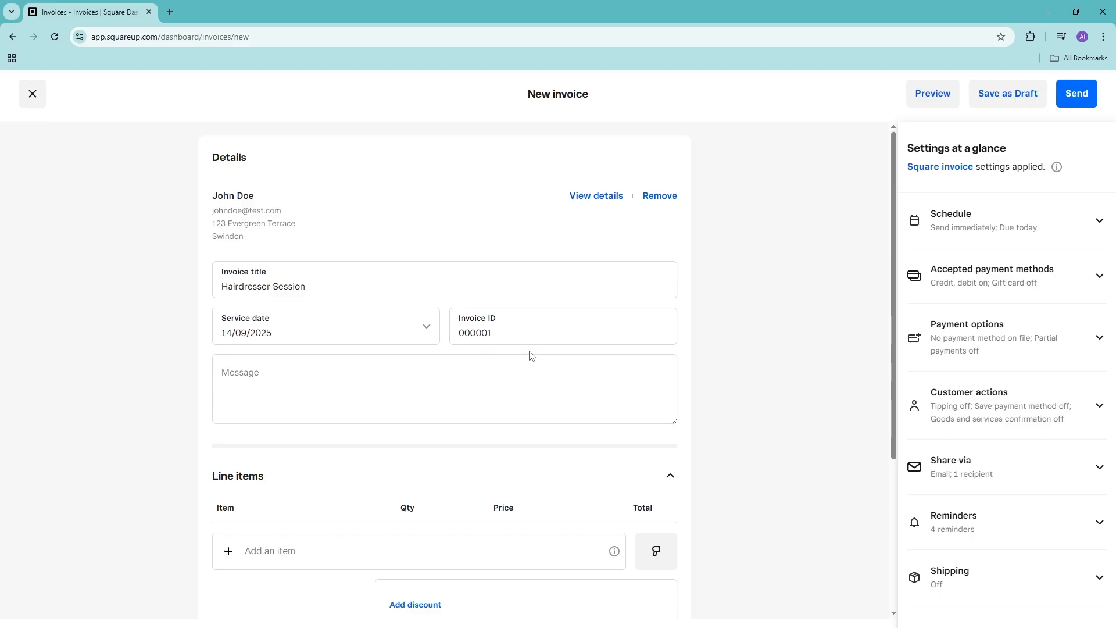
left_click(566, 335)
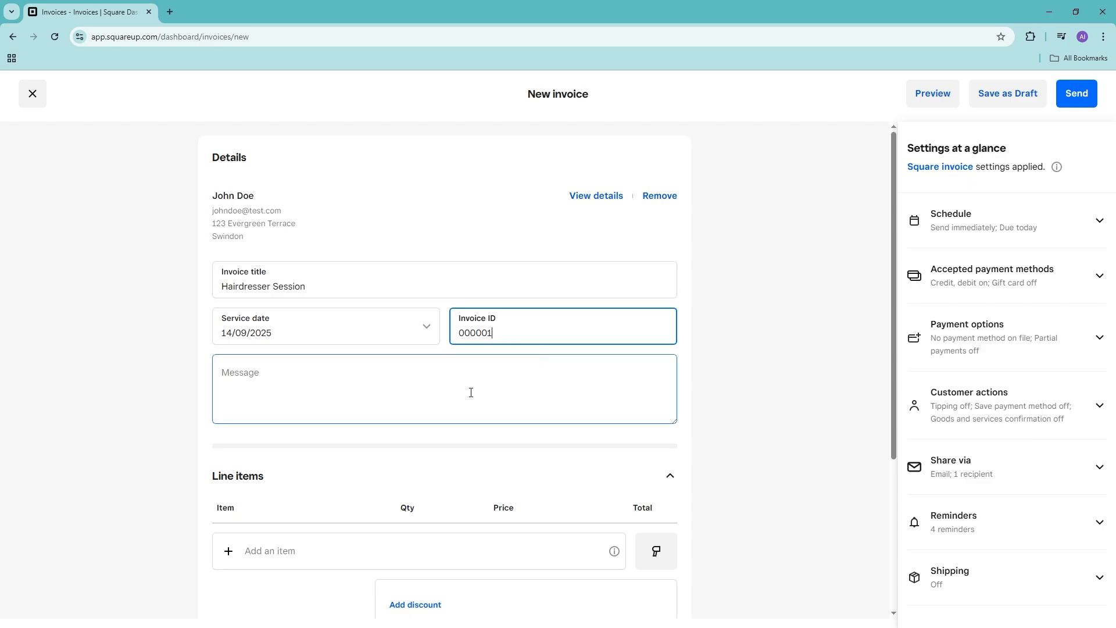
- Enter "Thank you for choosing us with our service" as the invoice message
left_click(543, 372)
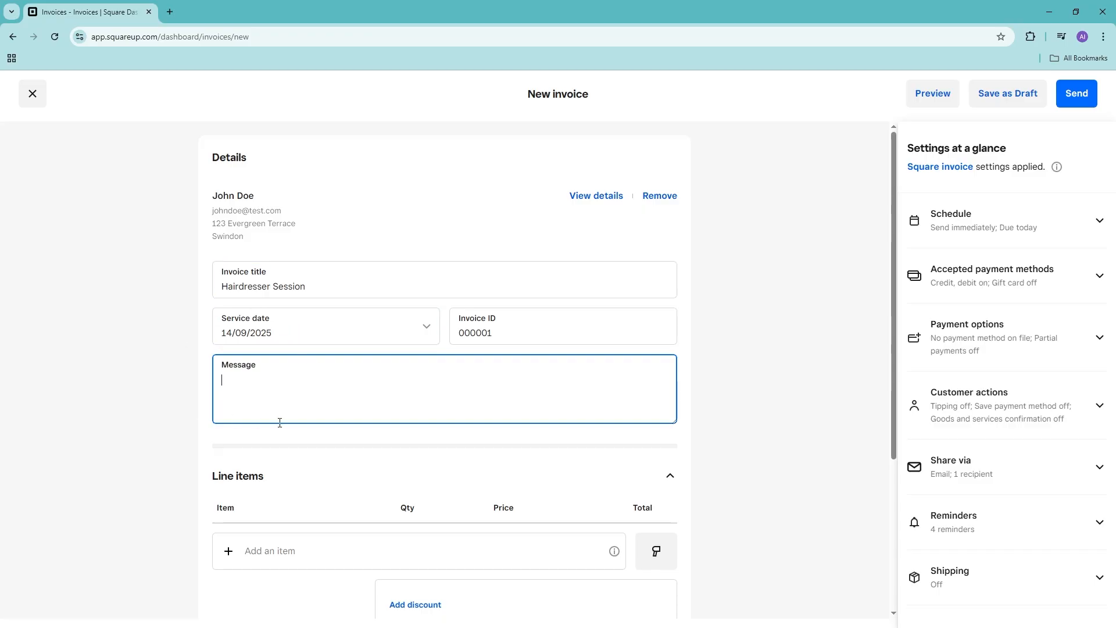
left_click(299, 374)
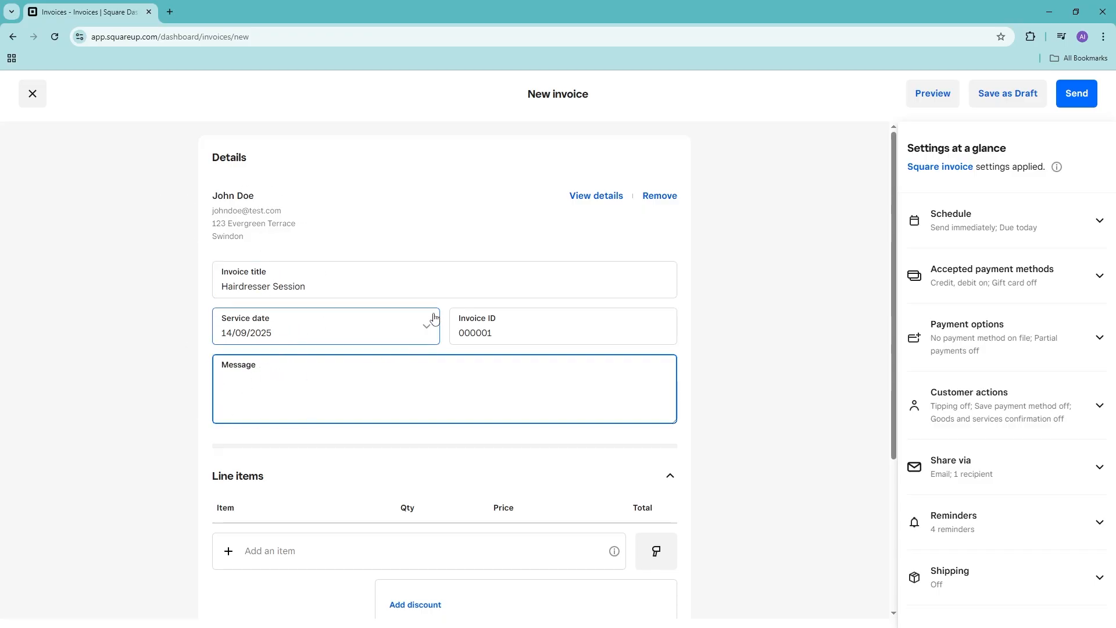
type("Thank you for choosing ")
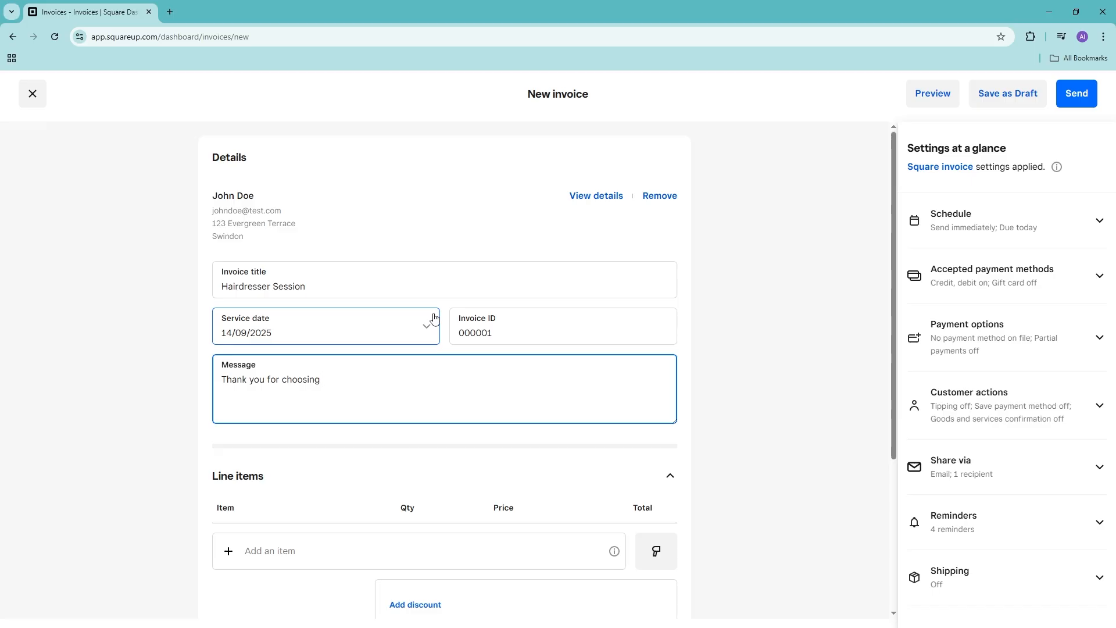
type("us with our service")
- Add "Hair Trim" to the invoice's line items as a one-time item
scroll(555, 391, "down", 3)
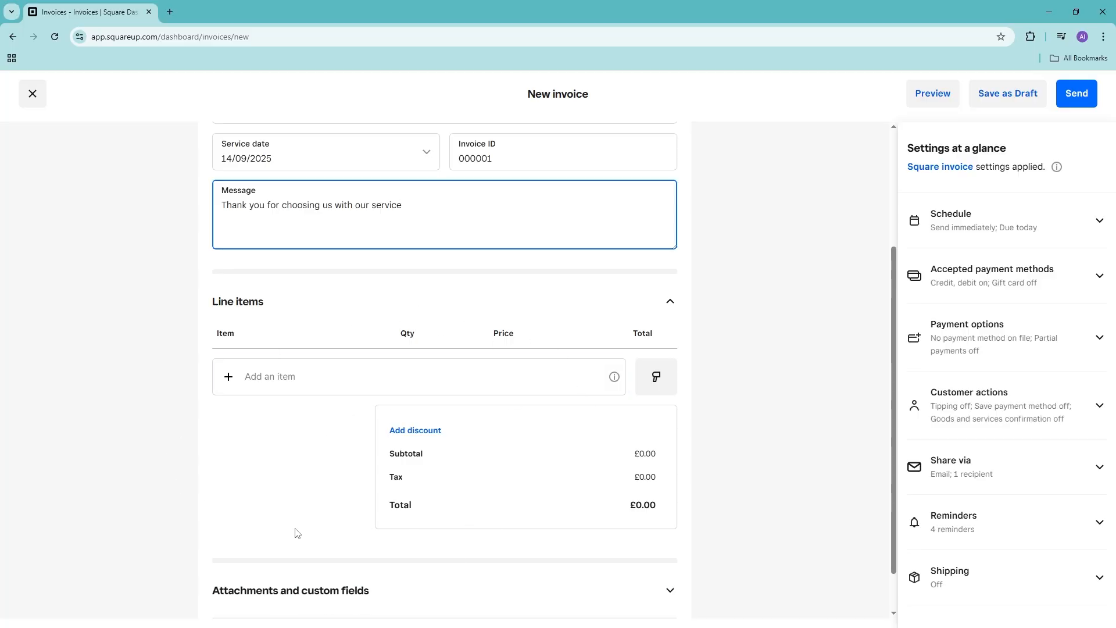
scroll(295, 530, "up", 3)
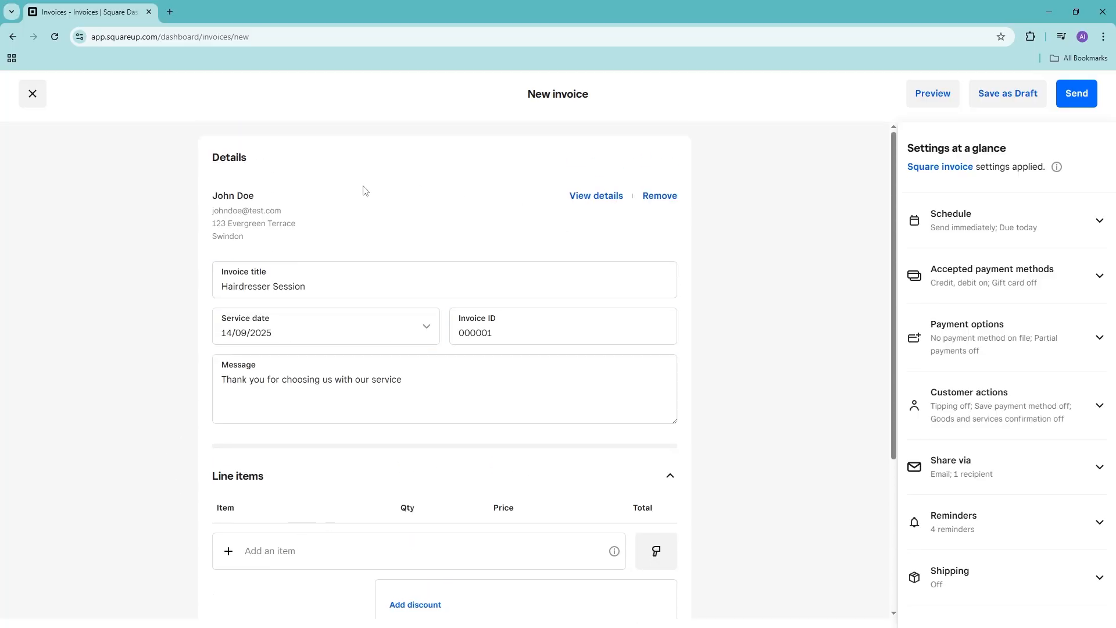
scroll(426, 354, "down", 3)
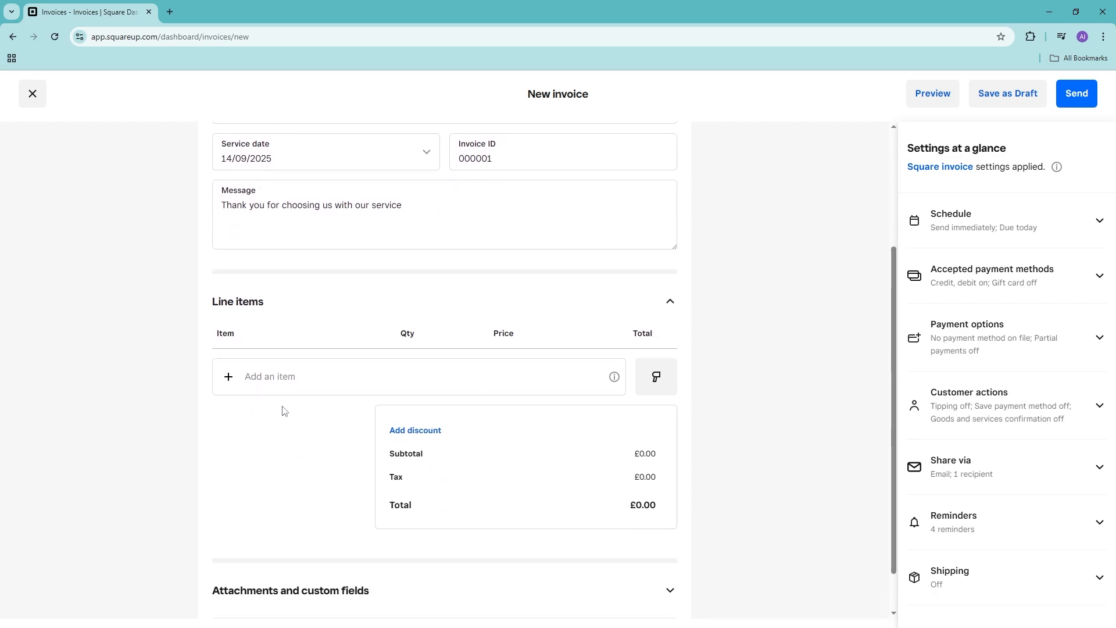
left_click(263, 386)
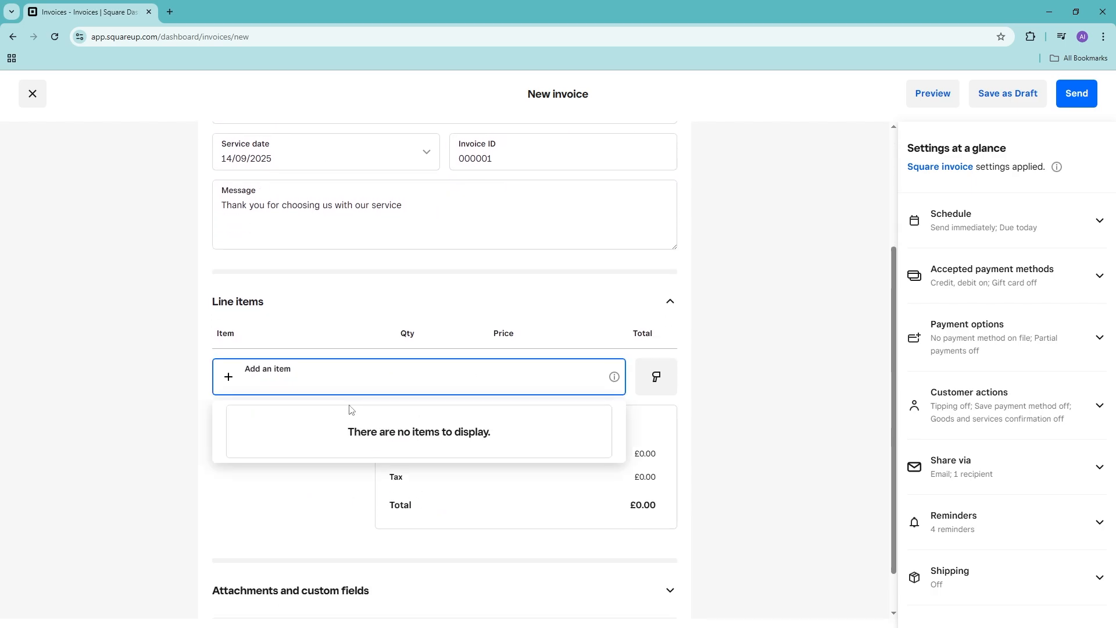
type("Hair Tr")
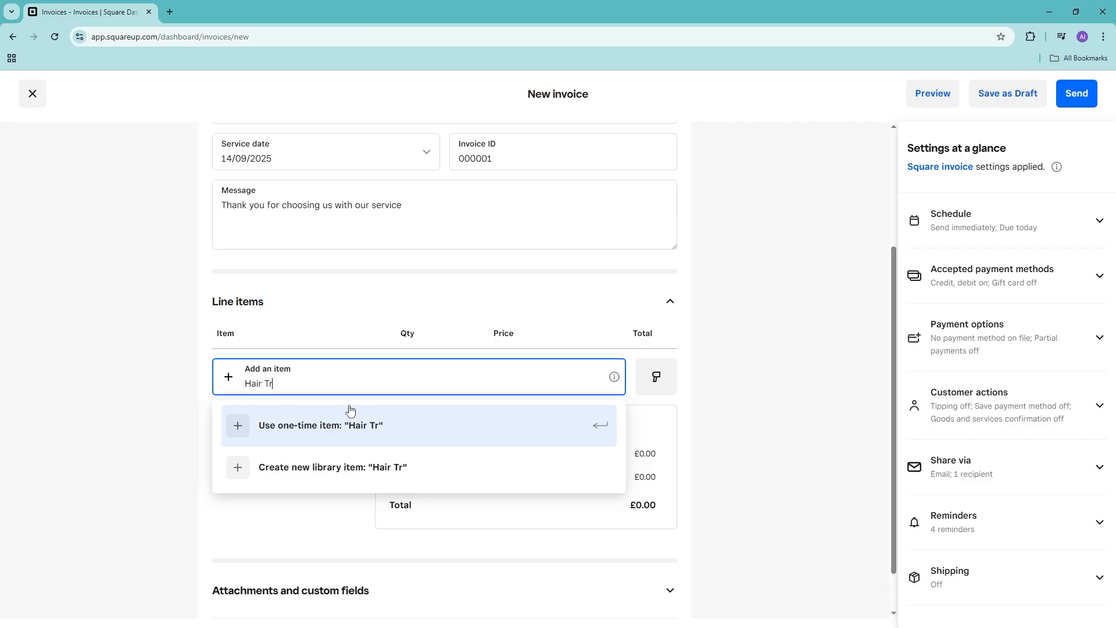
type("im")
left_click(340, 433)
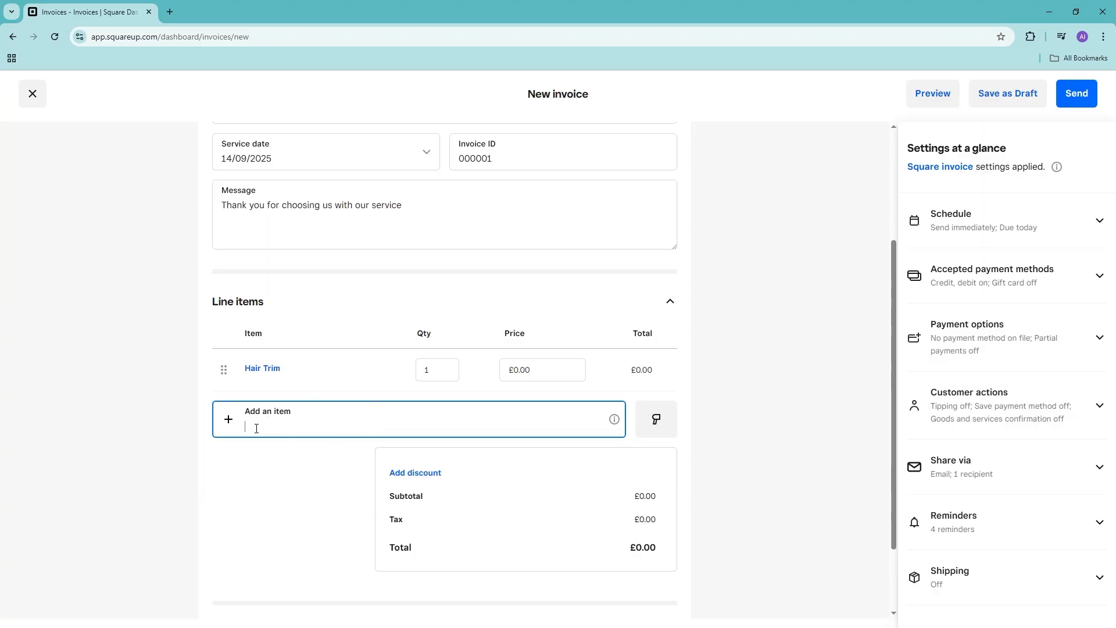
- Keep the Hair Trim quantity at 1 and set its price to £15.99, leaving the line items section expanded
left_click(442, 373)
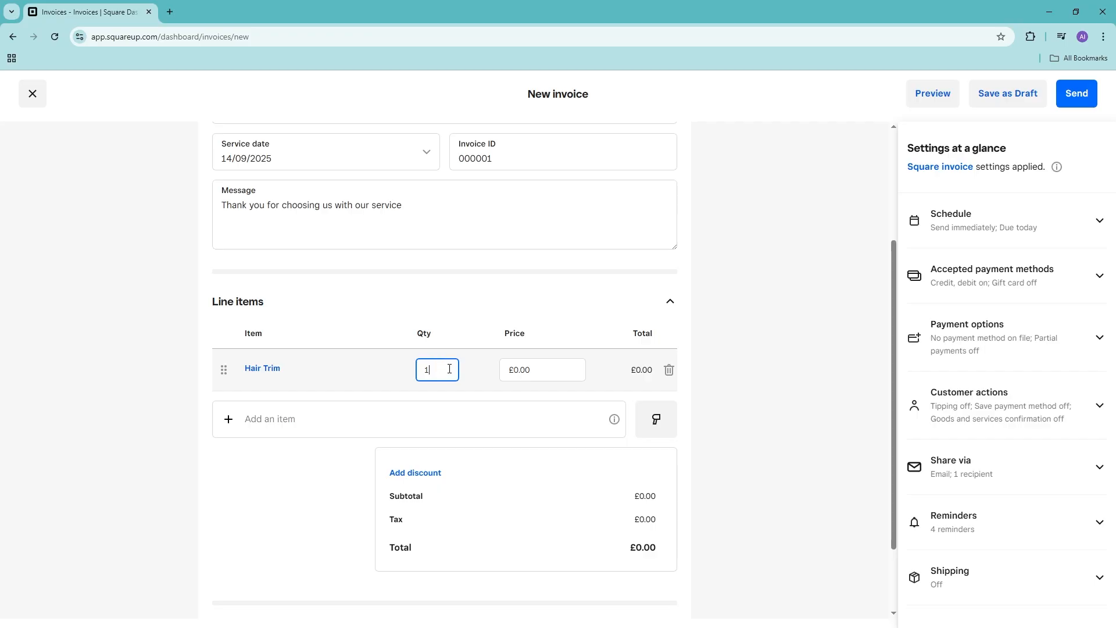
left_click(552, 378)
triple_click(554, 372)
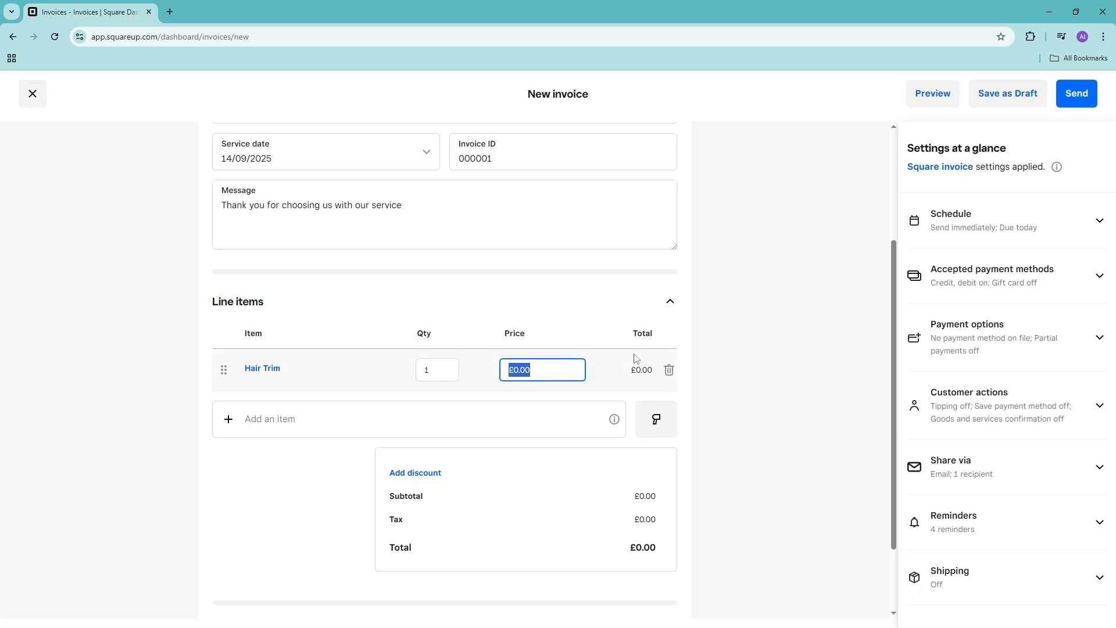
type("15.99")
left_click(562, 305)
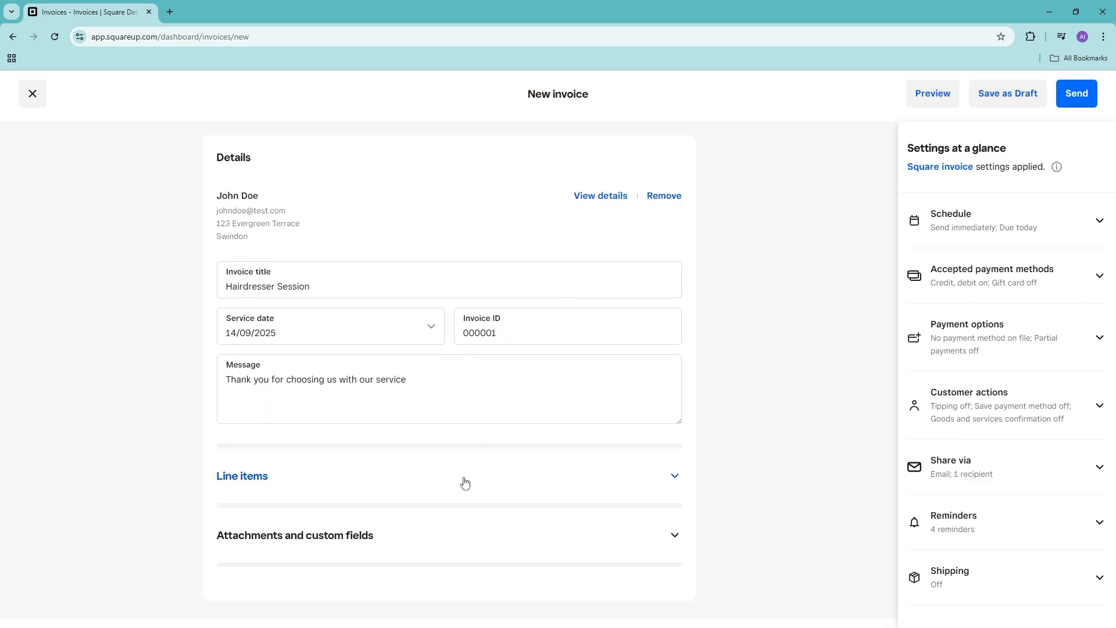
left_click(667, 481)
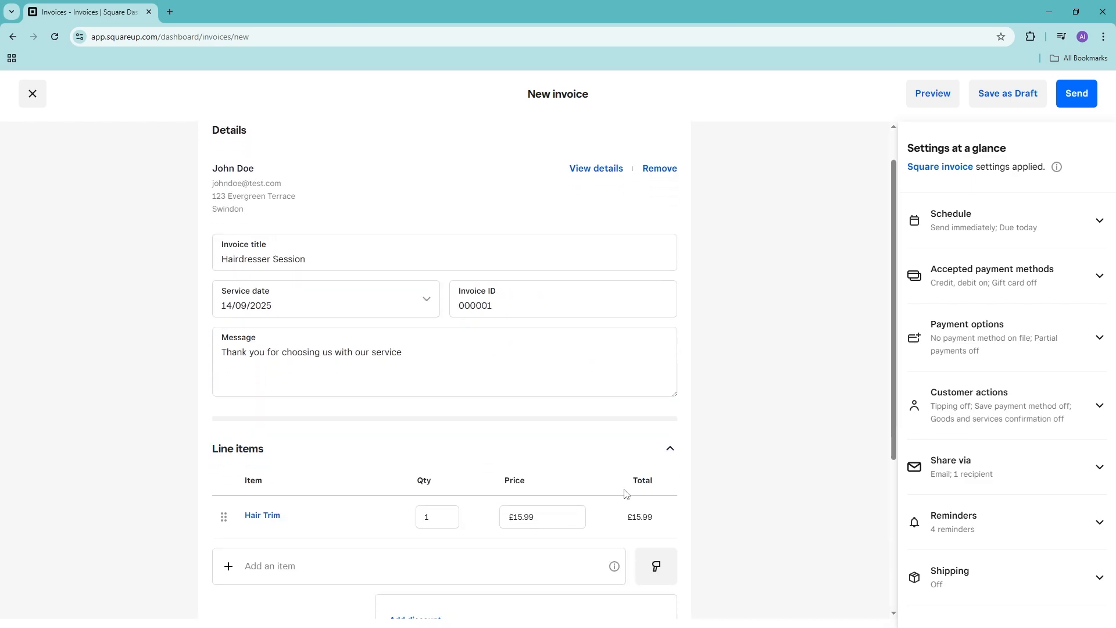
- Try the barcode scanning mode for adding line items, then return to regular item entry
scroll(625, 493, "down", 2)
left_click(654, 417)
scroll(324, 481, "down", 1)
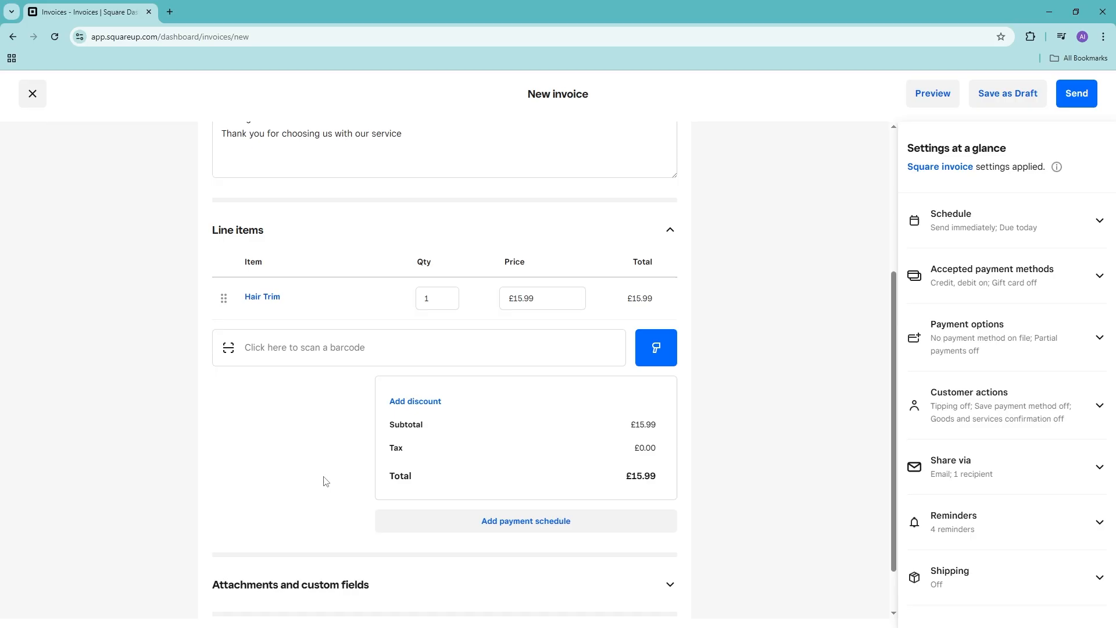
scroll(324, 481, "up", 2)
scroll(325, 481, "down", 2)
scroll(336, 423, "up", 1)
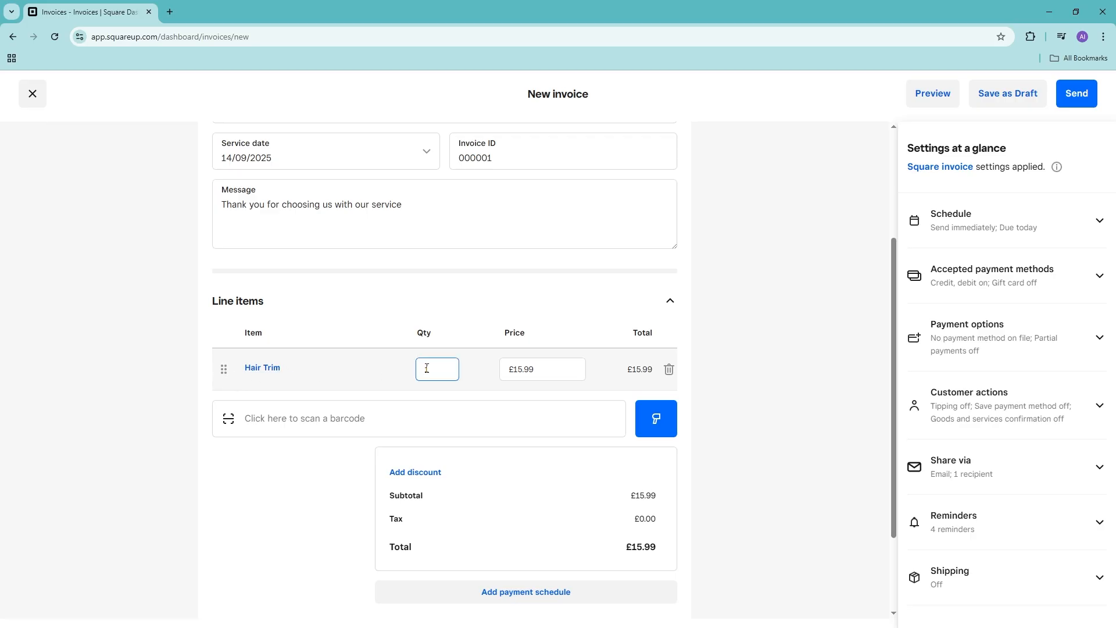
scroll(287, 373, "down", 2)
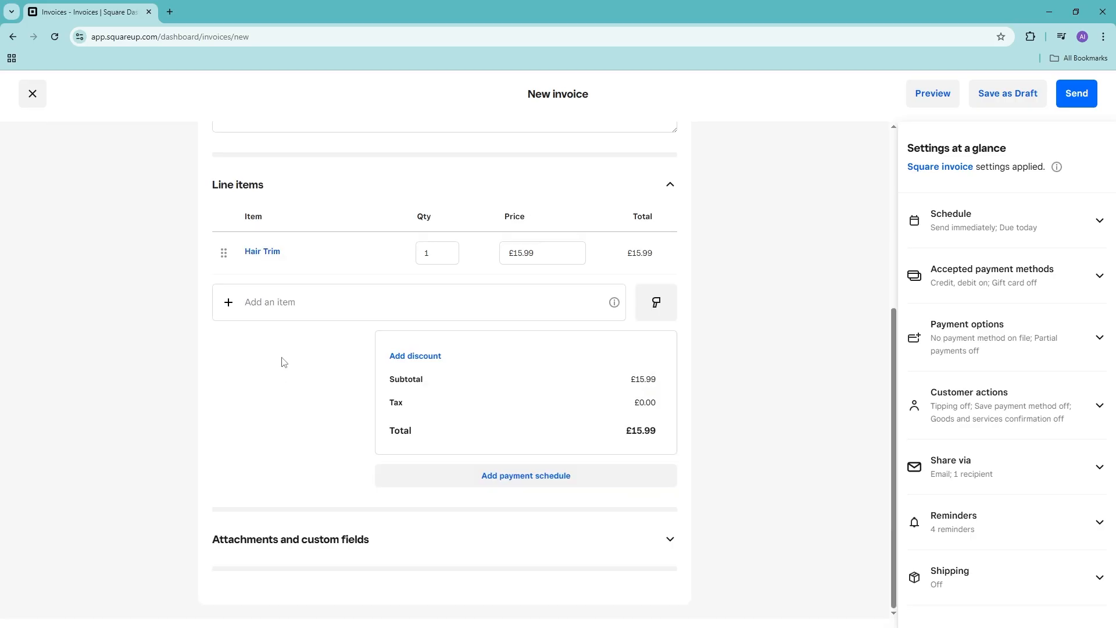
- Add "Blow Dry" as a second one-time line item and set its price to £12.00
left_click(367, 306)
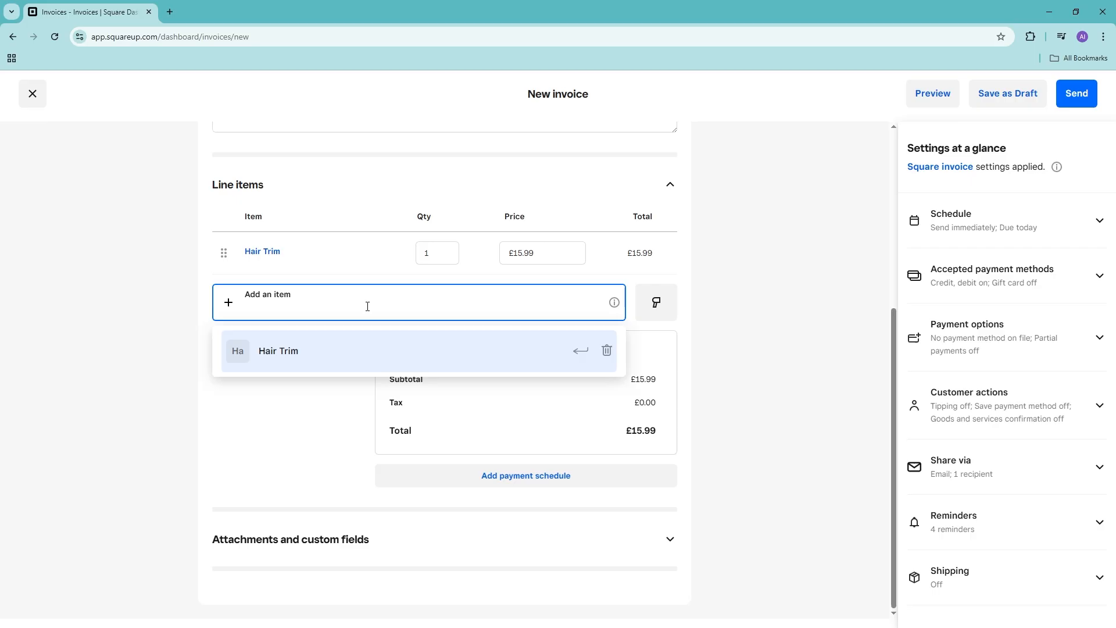
type("Blow Dry")
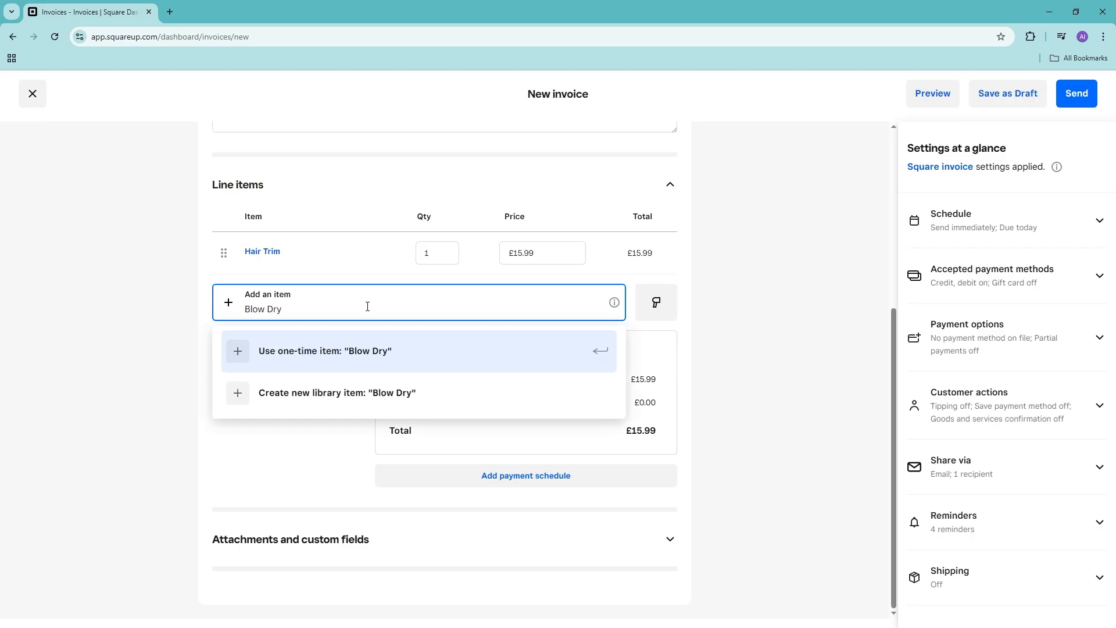
left_click(407, 366)
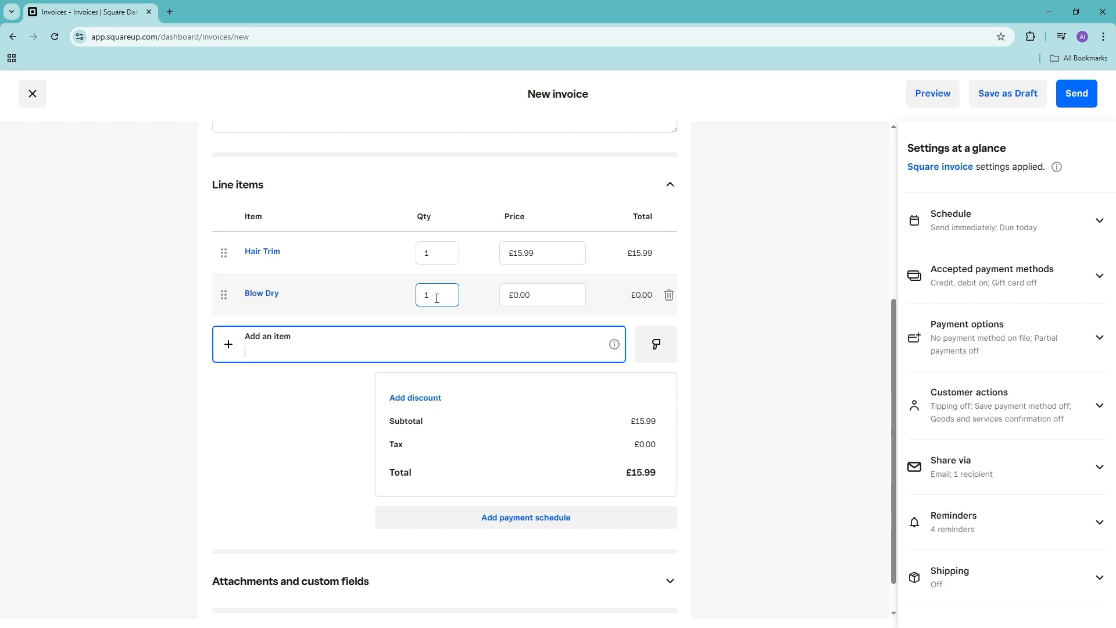
key("Tab")
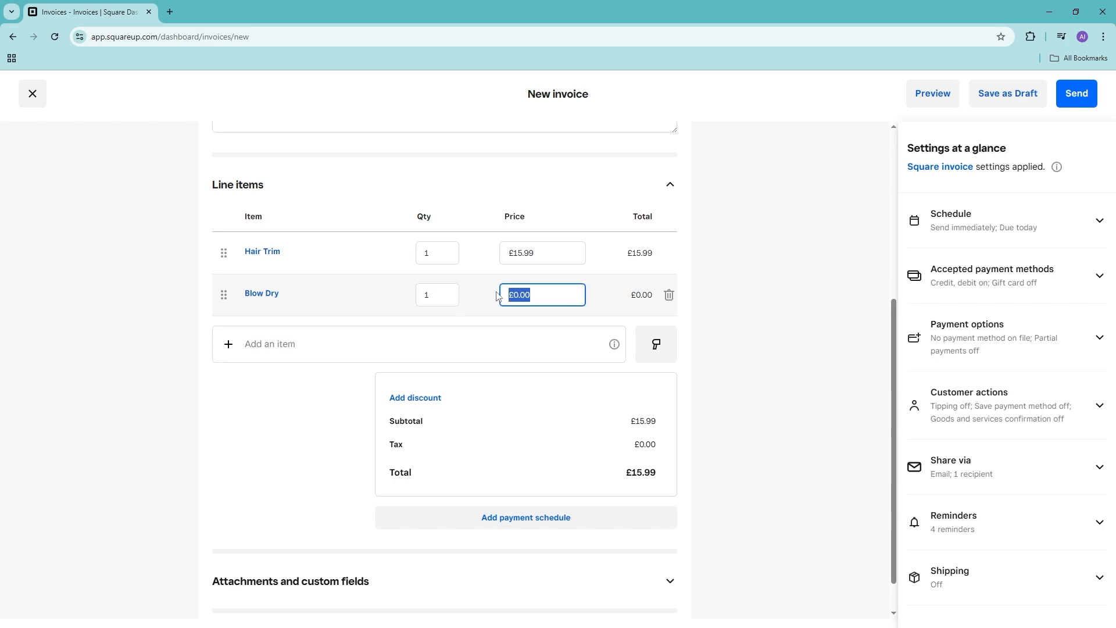
type("12")
left_click(359, 436)
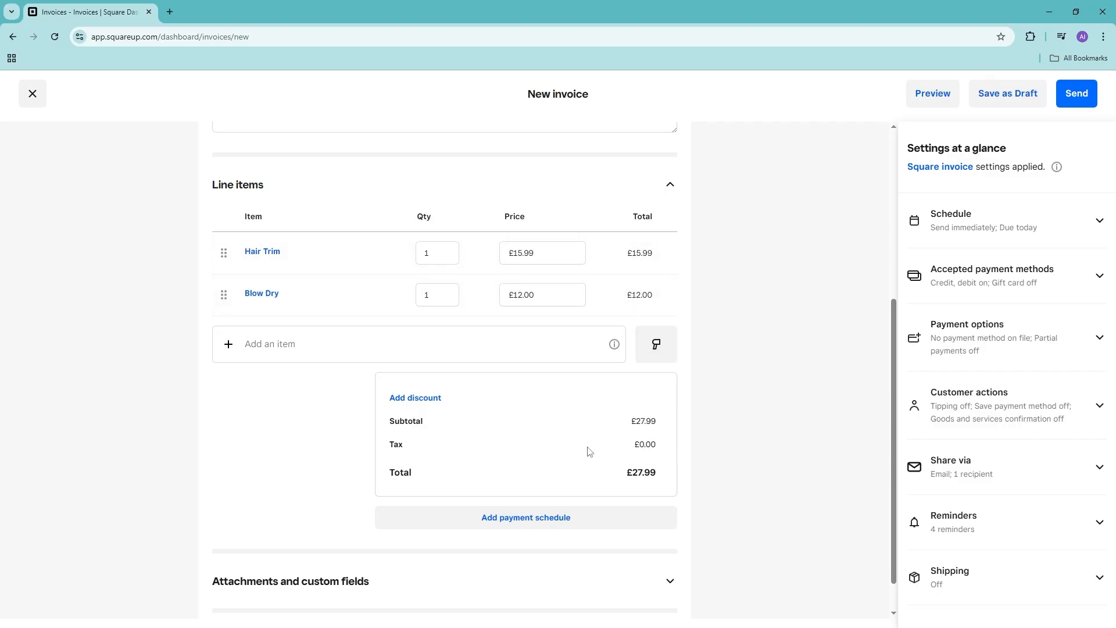
- Start a custom discount for the invoice and name it "First Time Client"
scroll(498, 442, "down", 1)
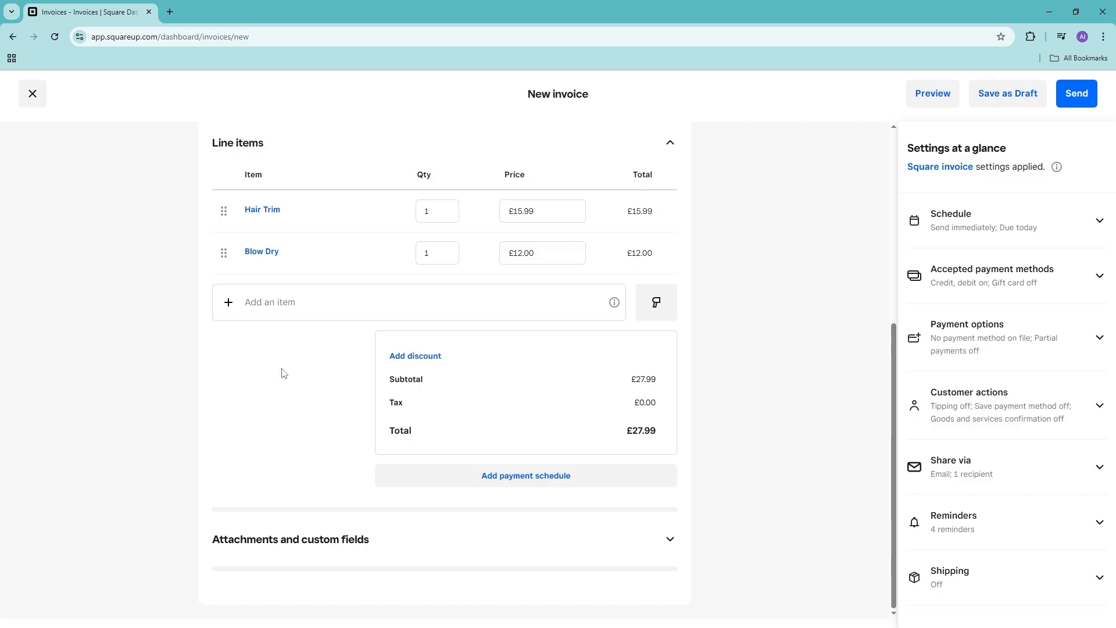
left_click(428, 360)
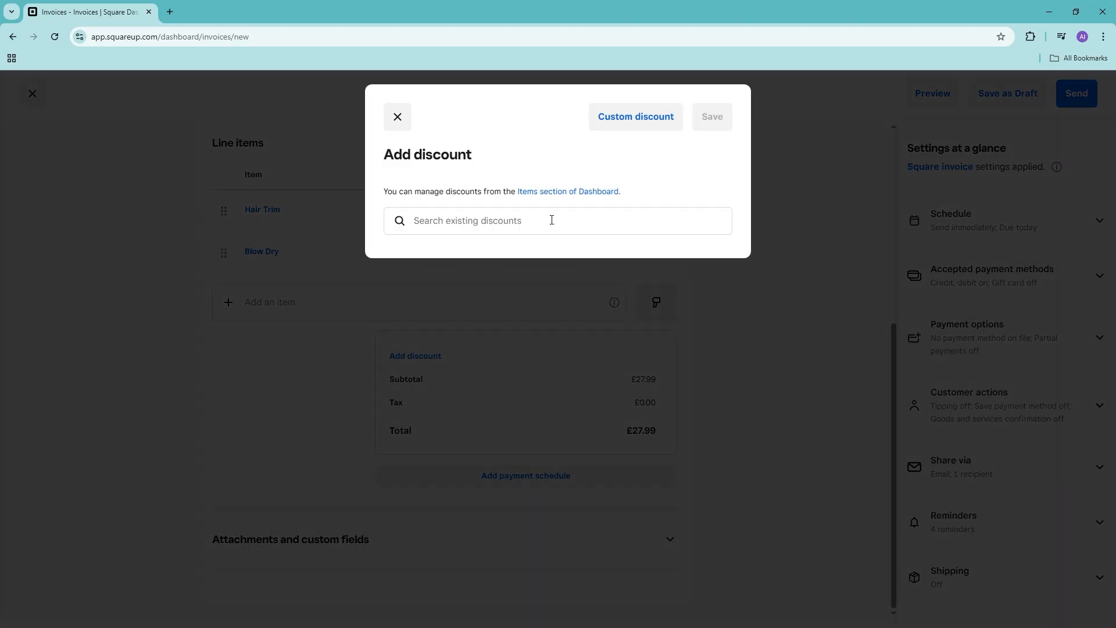
left_click(551, 221)
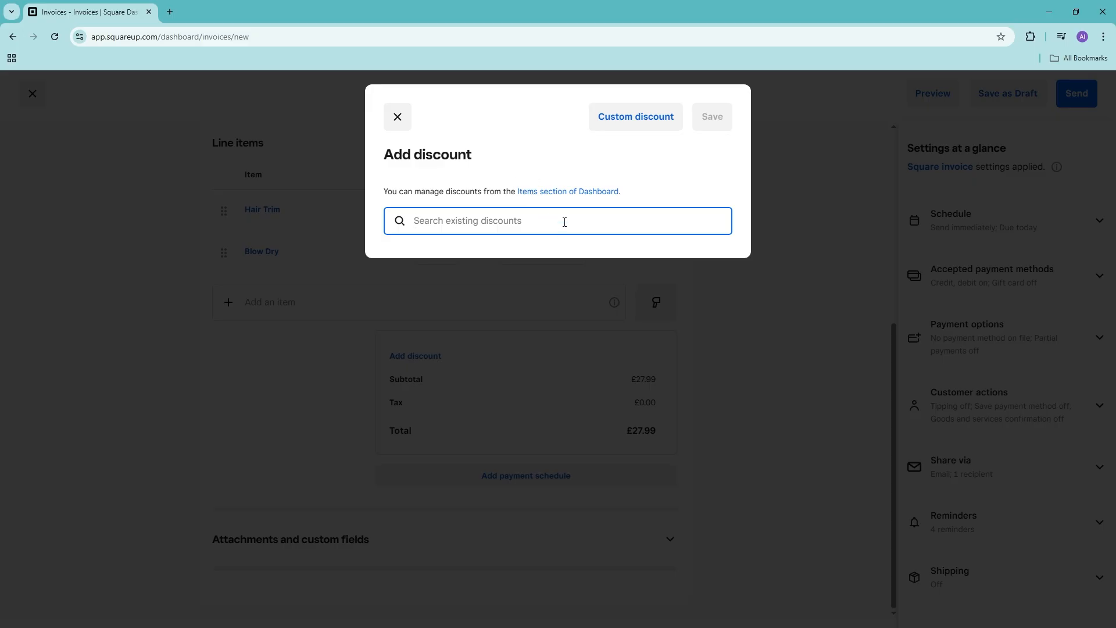
left_click(524, 197)
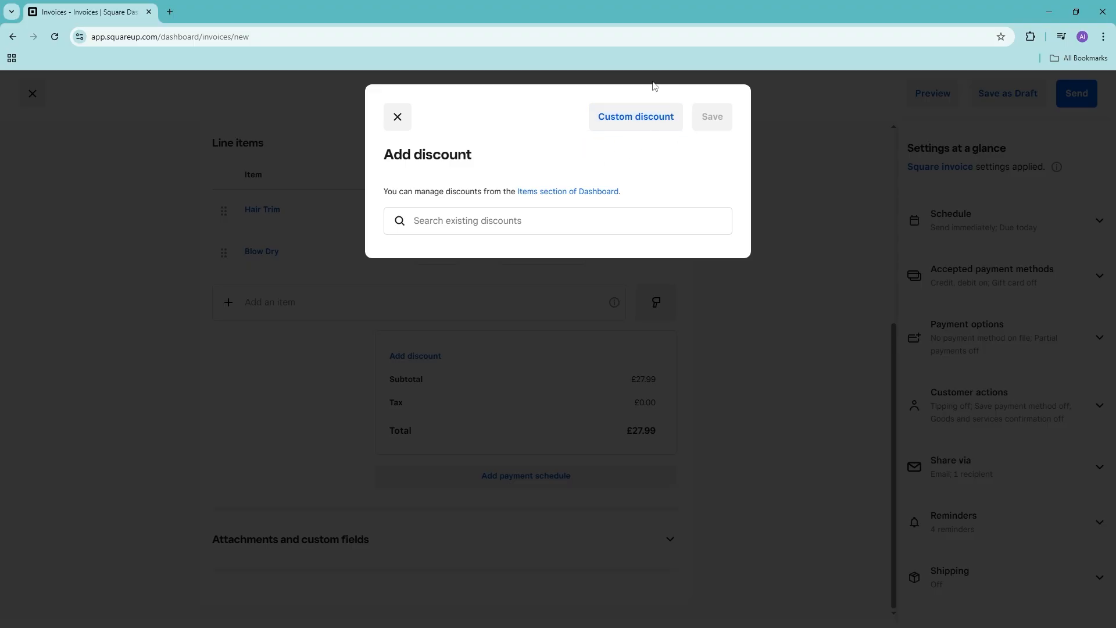
left_click(649, 124)
left_click(525, 188)
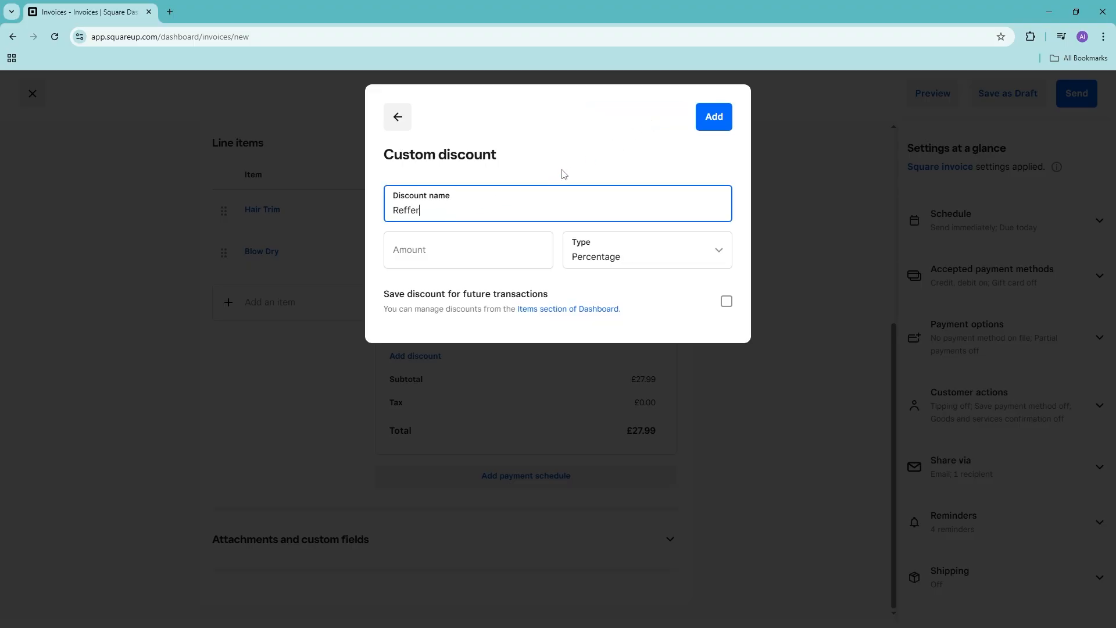
type("Ref")
key("ctrl+a")
type("First Time Client")
- Set the discount to 10% with type Percentage, save it for future transactions, and add it to the invoice
left_click(472, 258)
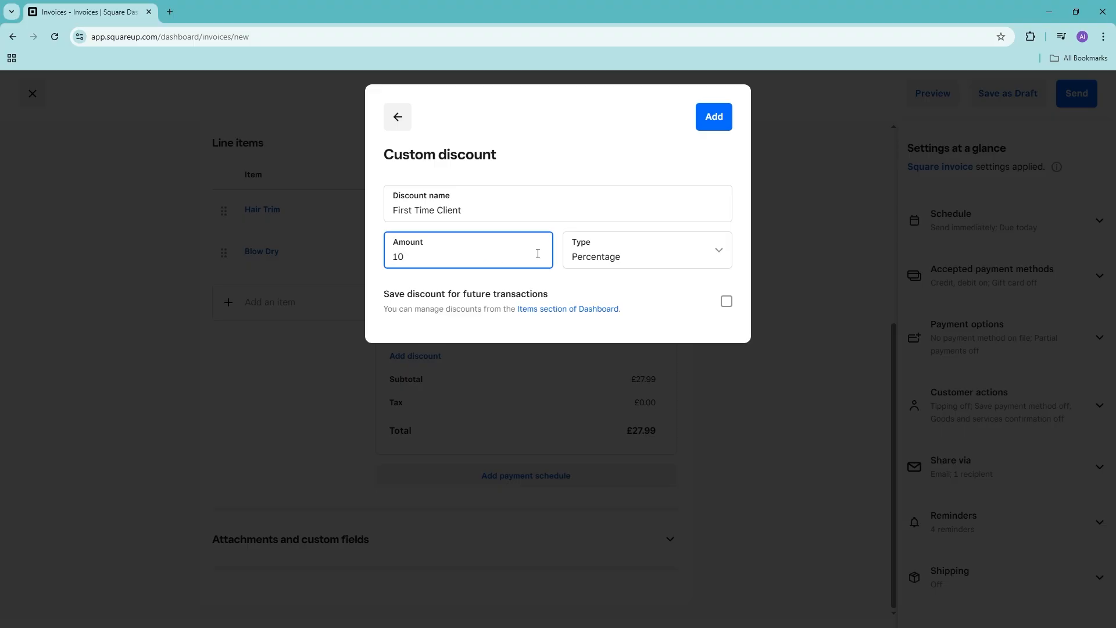
left_click(371, 262)
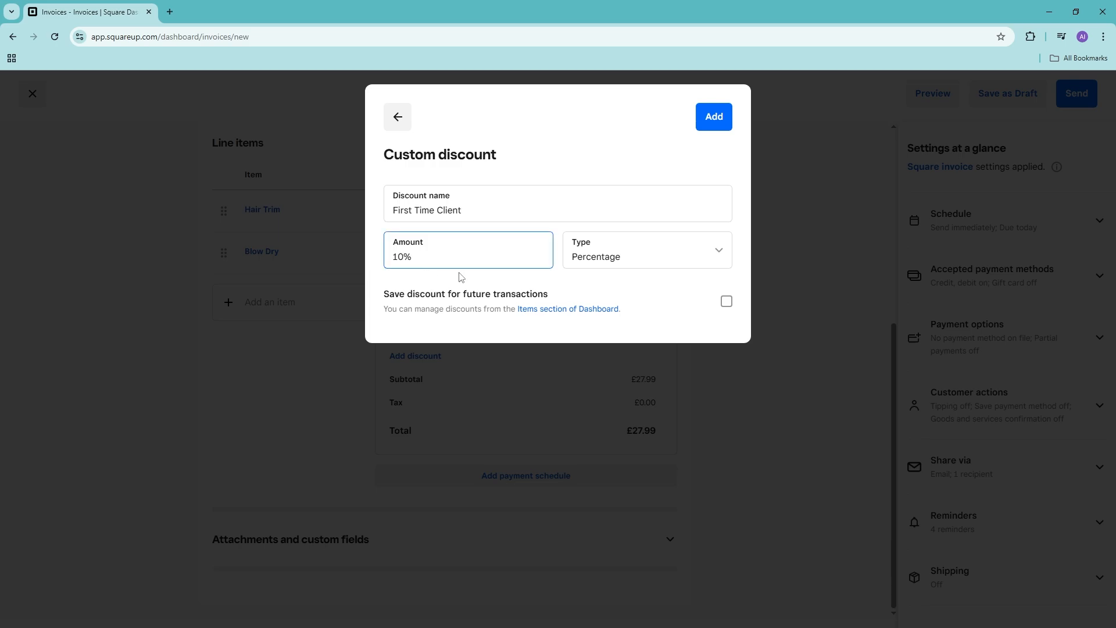
left_click(632, 250)
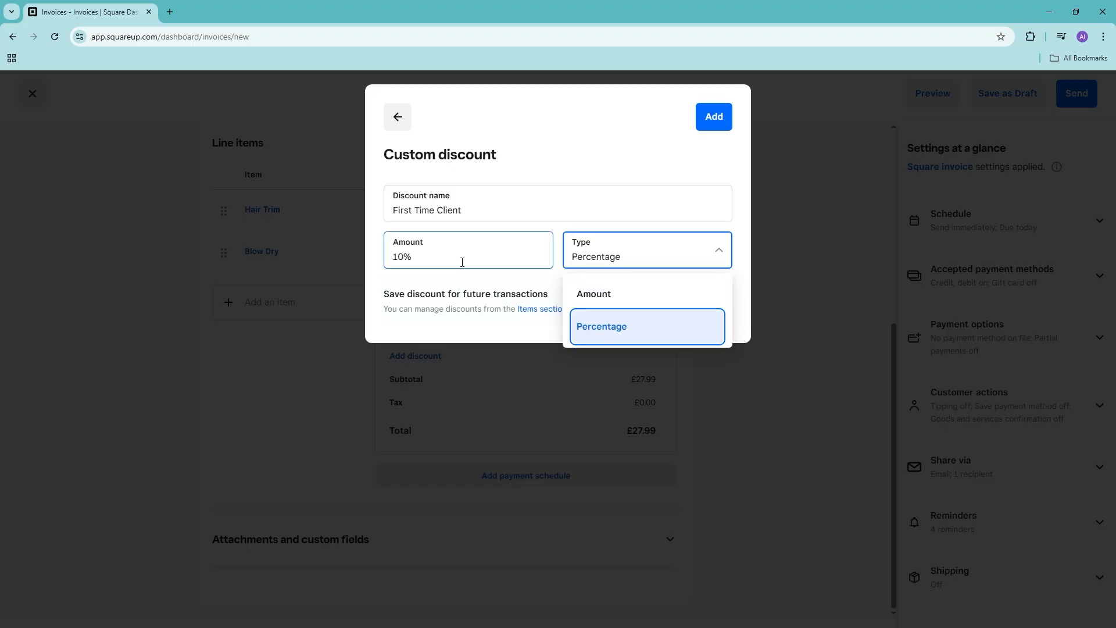
left_click(616, 328)
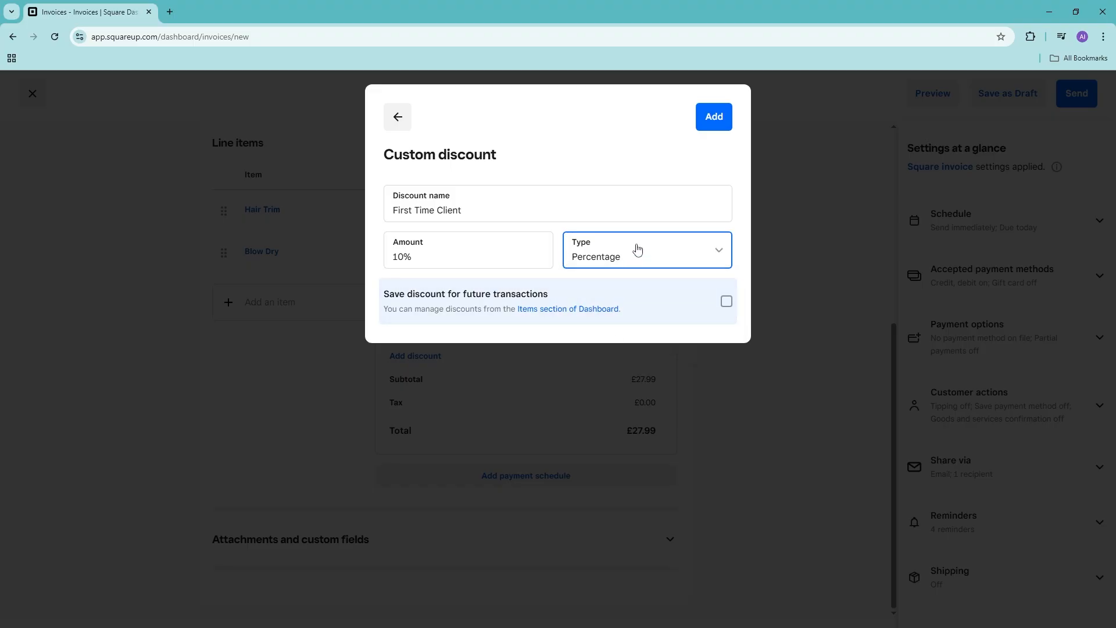
left_click(510, 256)
left_click(726, 303)
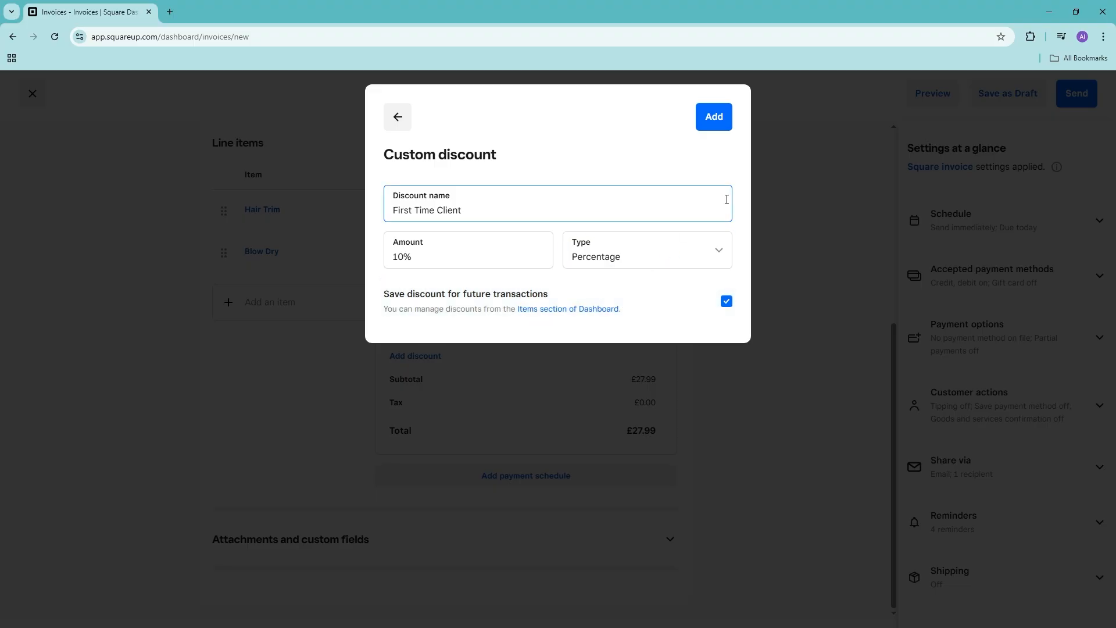
left_click(716, 119)
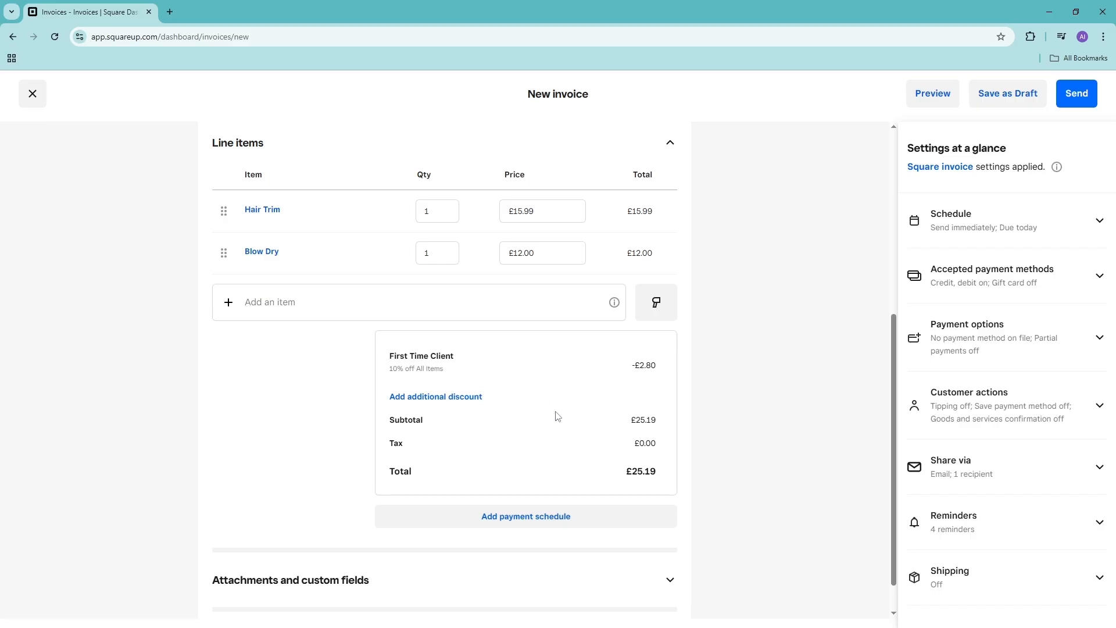
- Add a payment schedule to the invoice and set the requested deposit to 50%
scroll(575, 433, "down", 1)
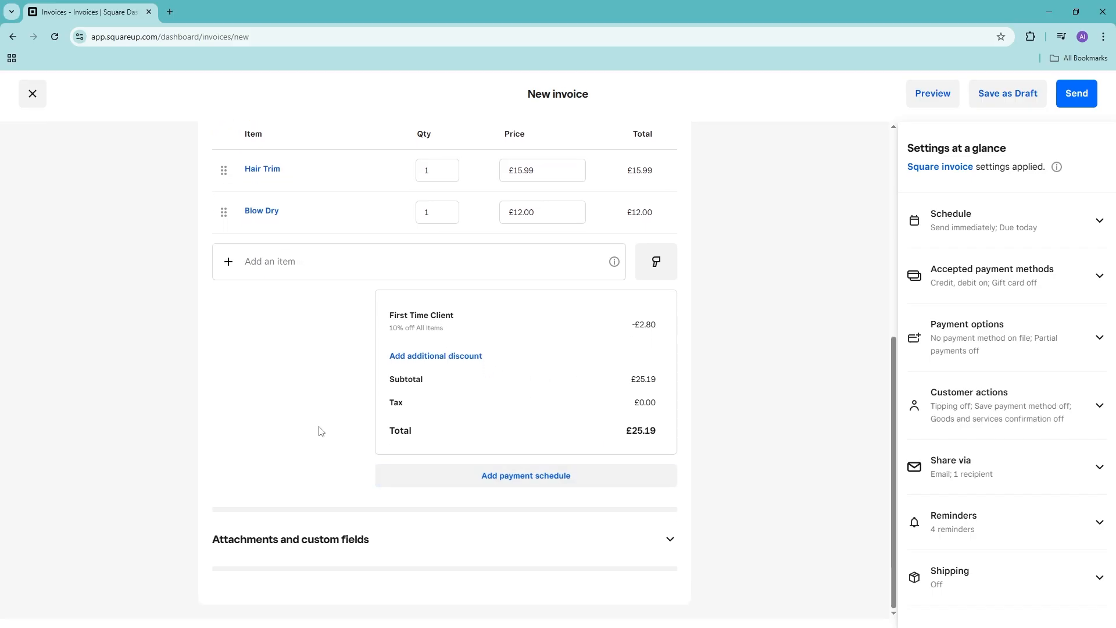
left_click(567, 478)
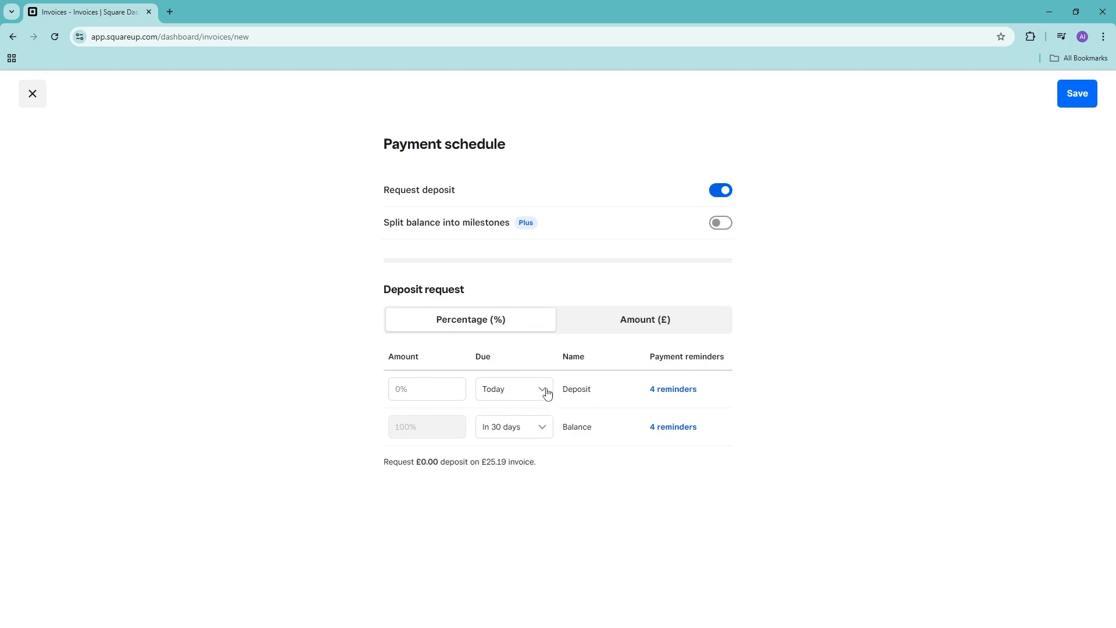
left_click(431, 389)
left_click(736, 527)
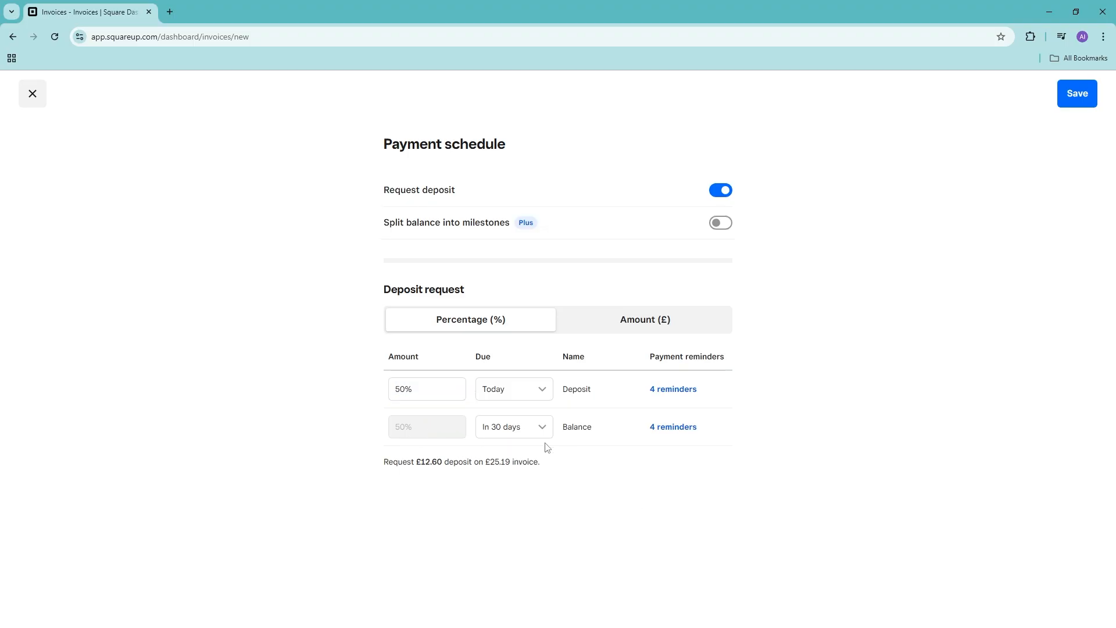
- Examine the due-date options for the balance and the payment reminders set for the deposit, without changing them
left_click(524, 435)
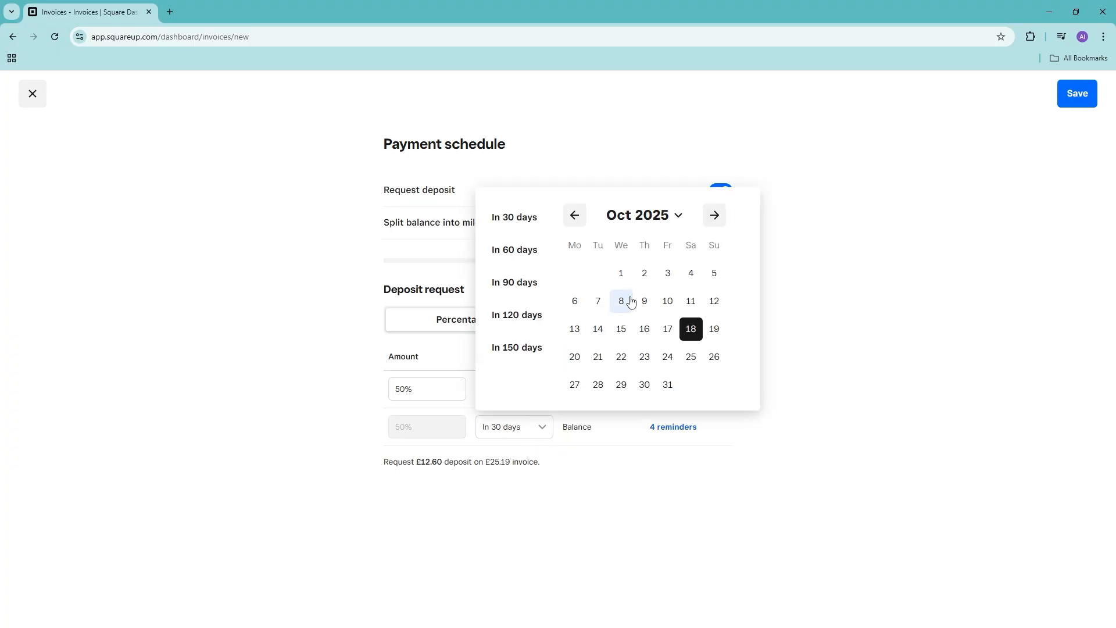
left_click(859, 508)
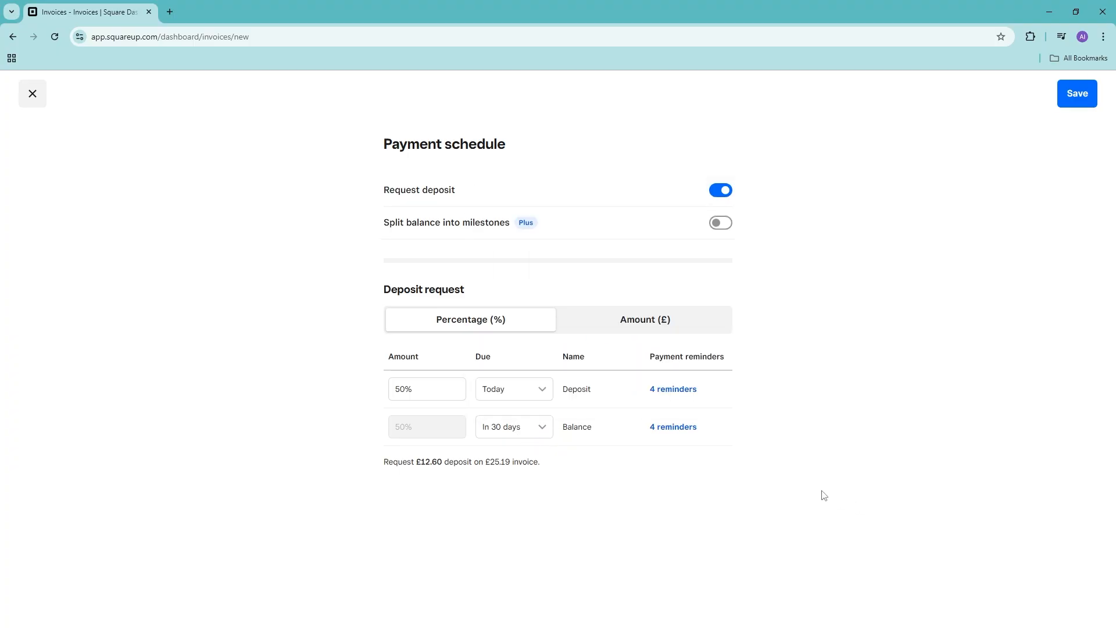
left_click(674, 389)
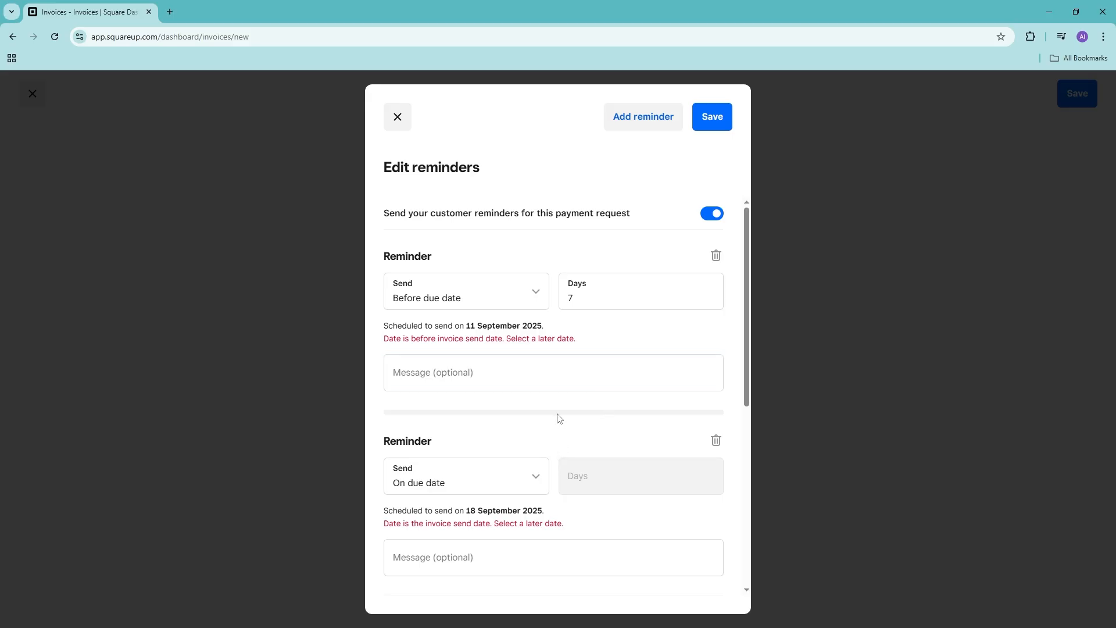
scroll(574, 403, "down", 3)
scroll(582, 434, "down", 2)
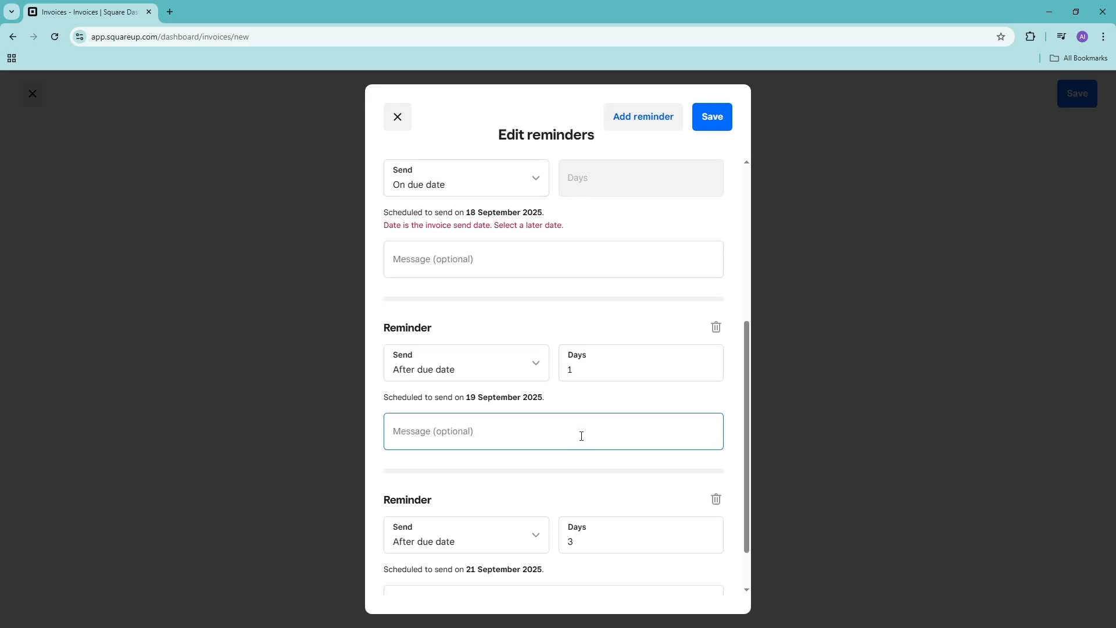
scroll(595, 454, "down", 1)
scroll(604, 437, "up", 6)
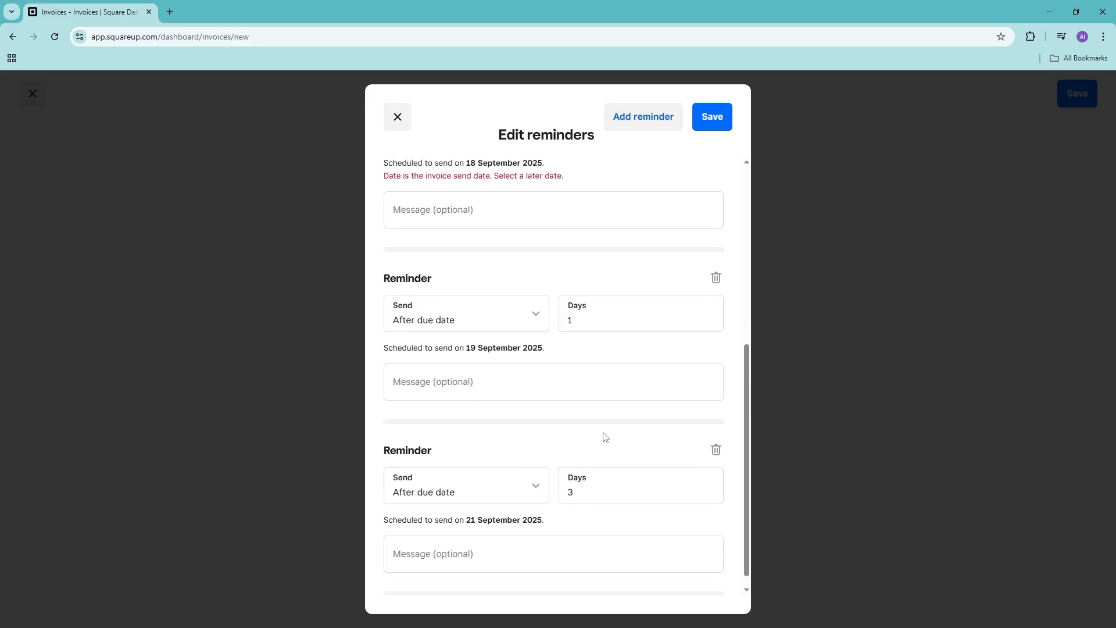
scroll(569, 411, "down", 5)
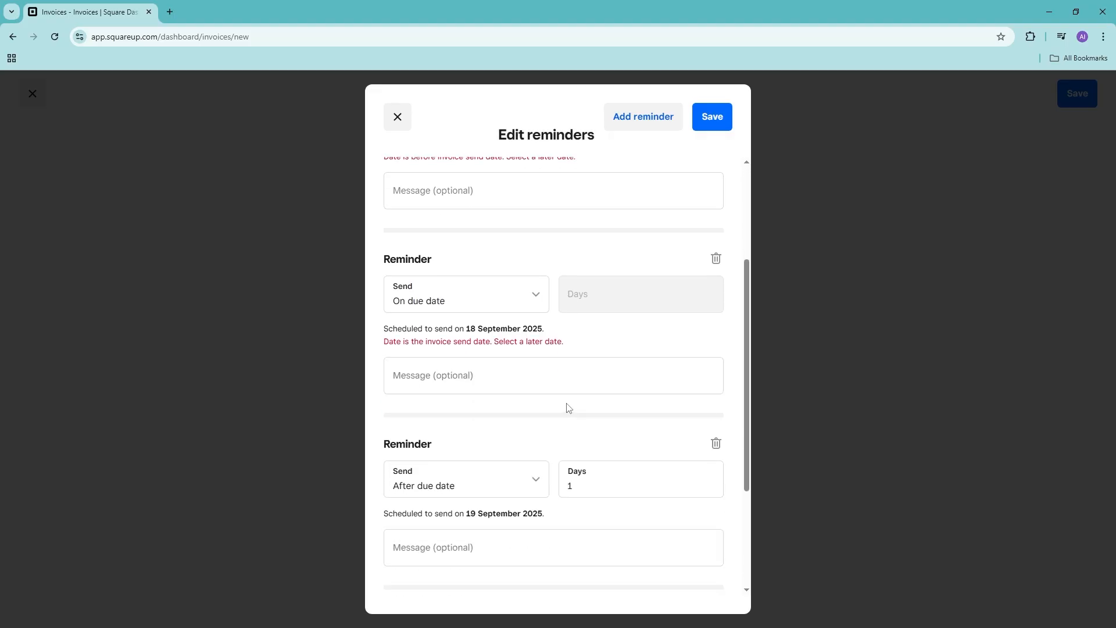
scroll(567, 408, "up", 6)
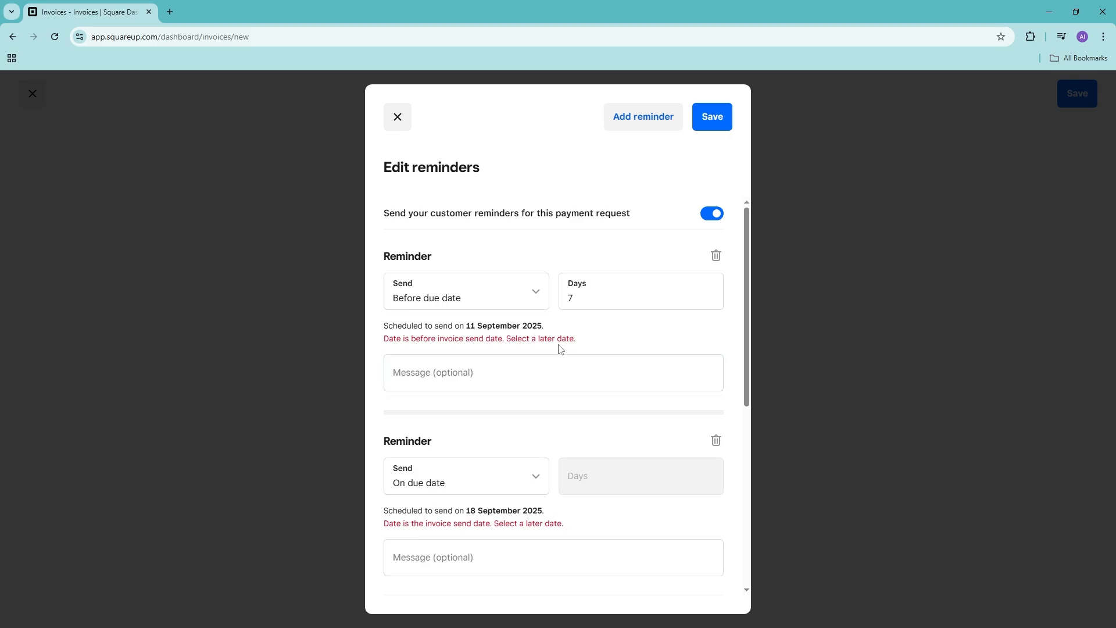
scroll(516, 396, "down", 2)
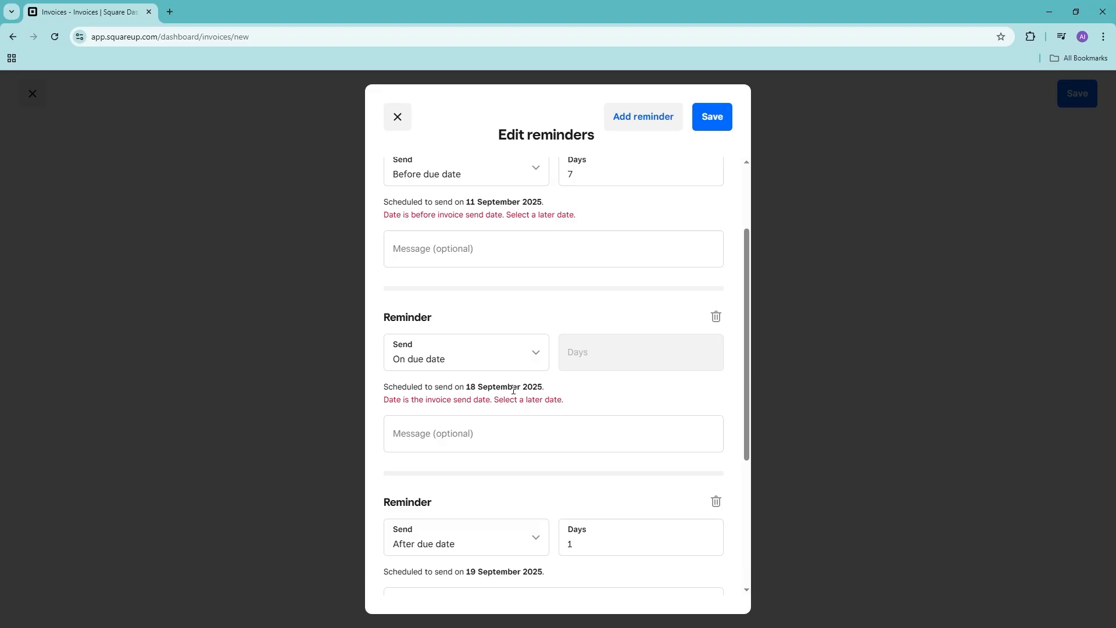
scroll(534, 387, "down", 3)
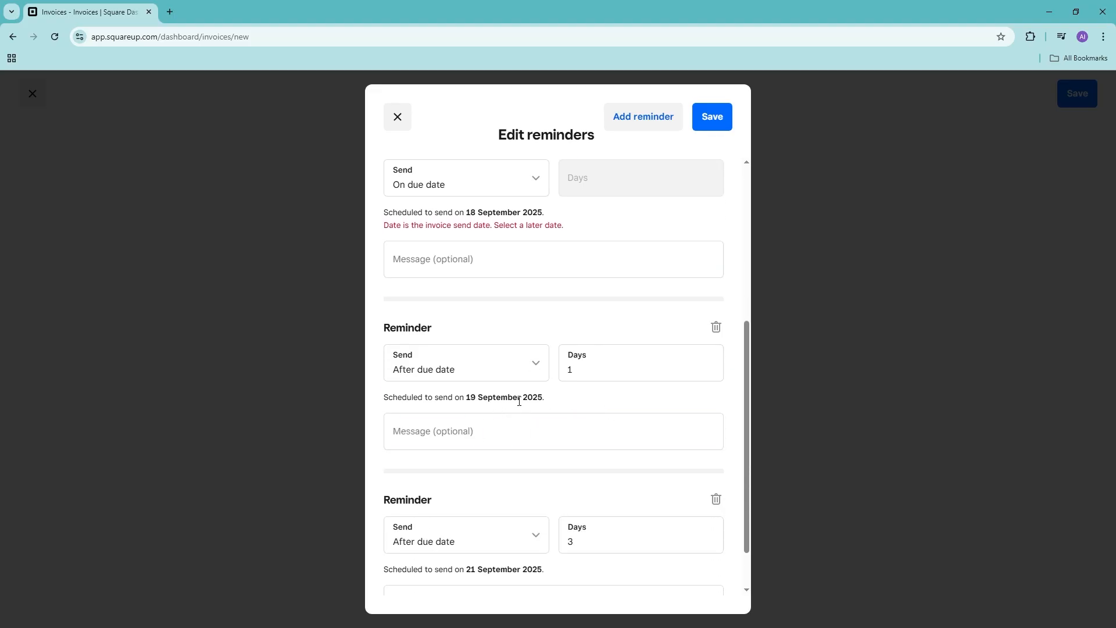
scroll(518, 398, "down", 1)
left_click(464, 361)
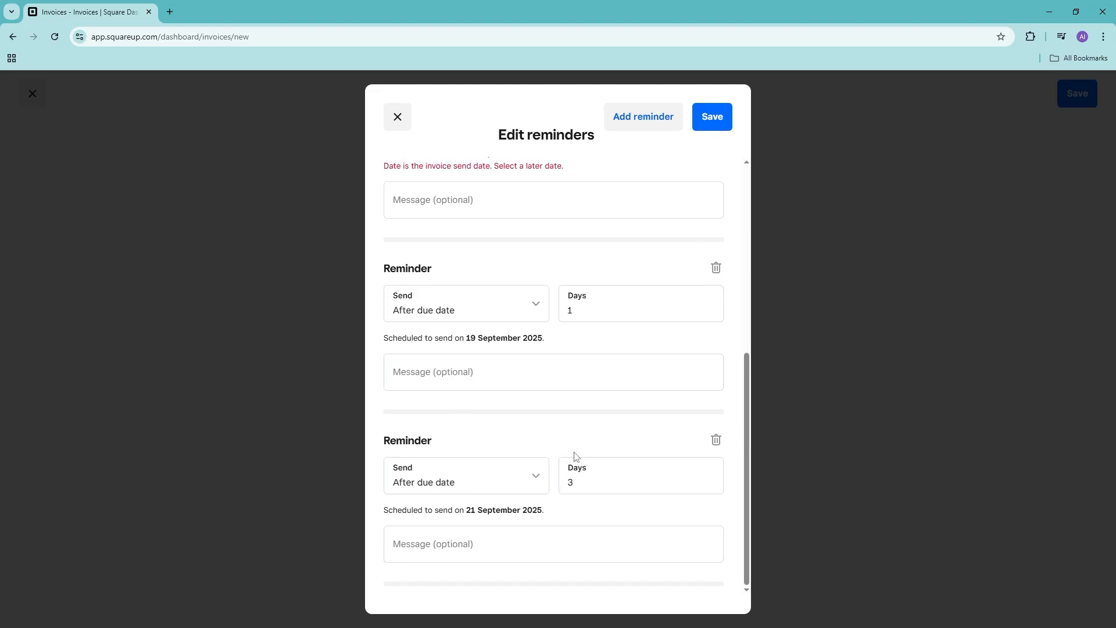
scroll(590, 433, "up", 1)
scroll(590, 426, "up", 5)
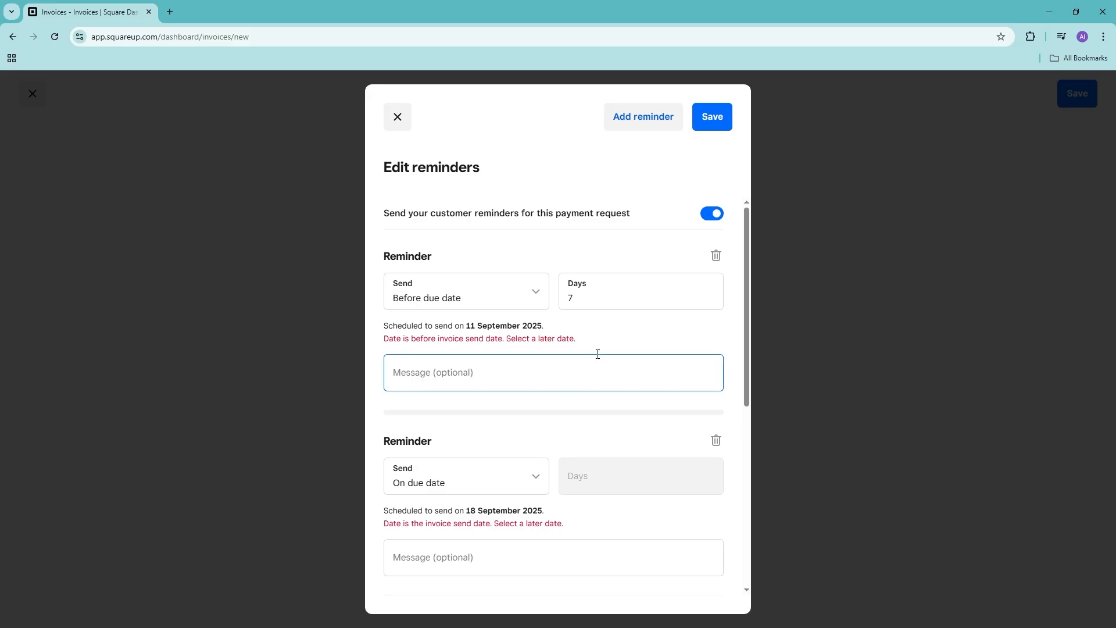
left_click(406, 121)
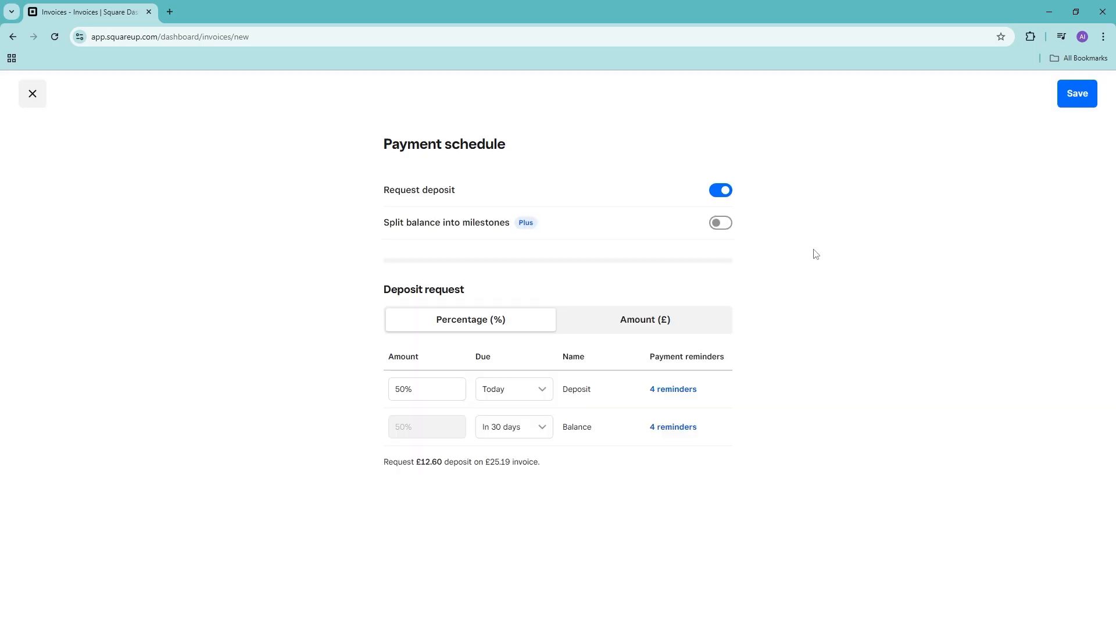
- Save the payment schedule and expand the invoice's attachments and custom fields options
left_click(1085, 102)
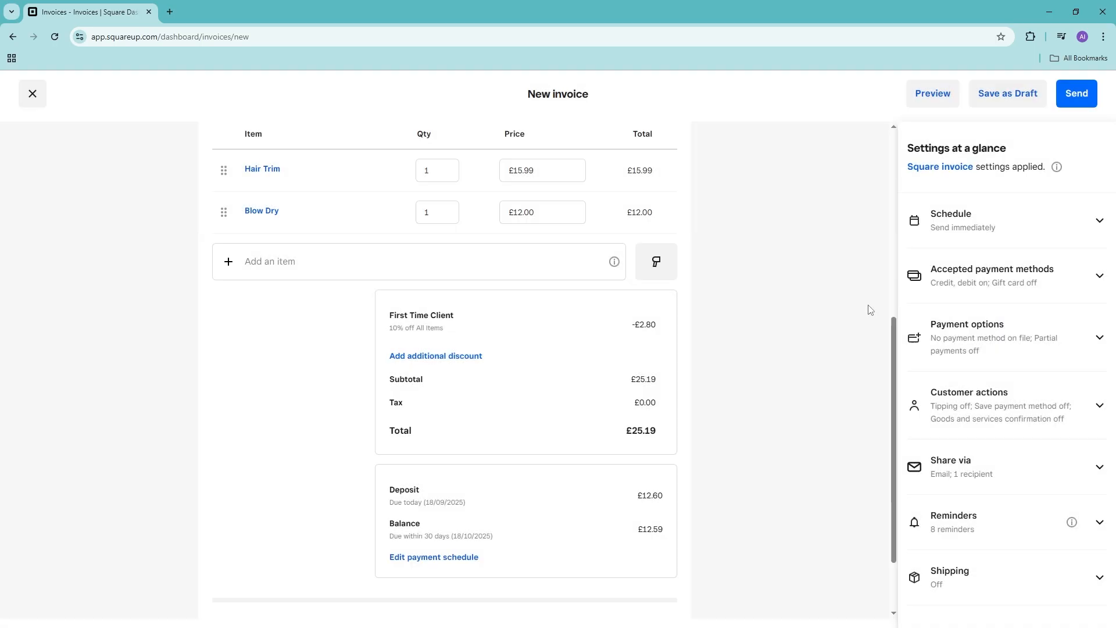
scroll(669, 407, "down", 2)
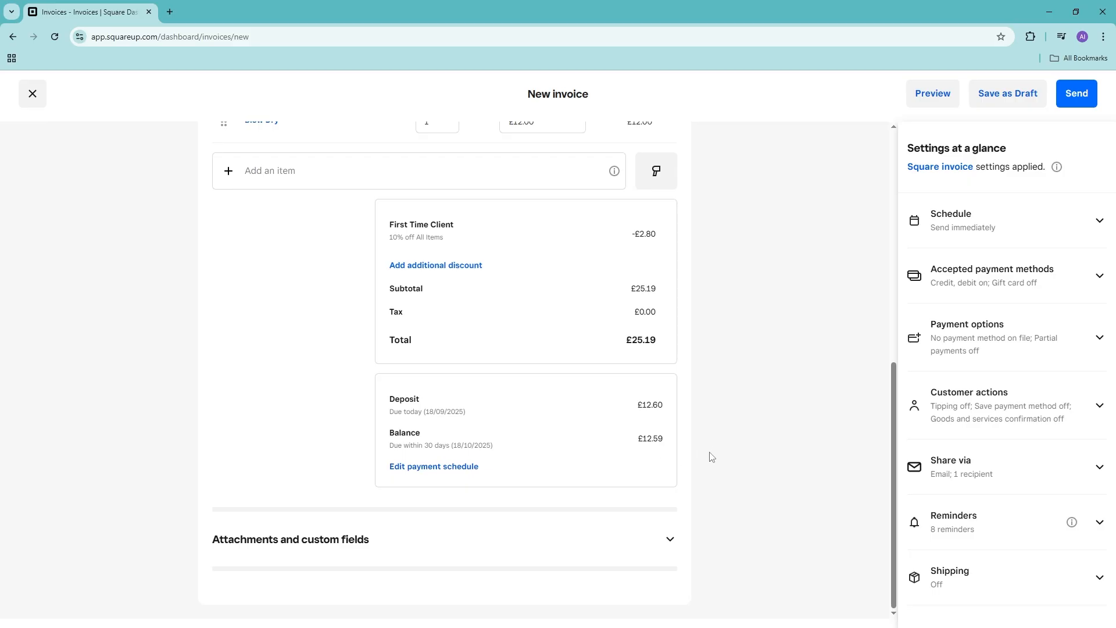
left_click(670, 538)
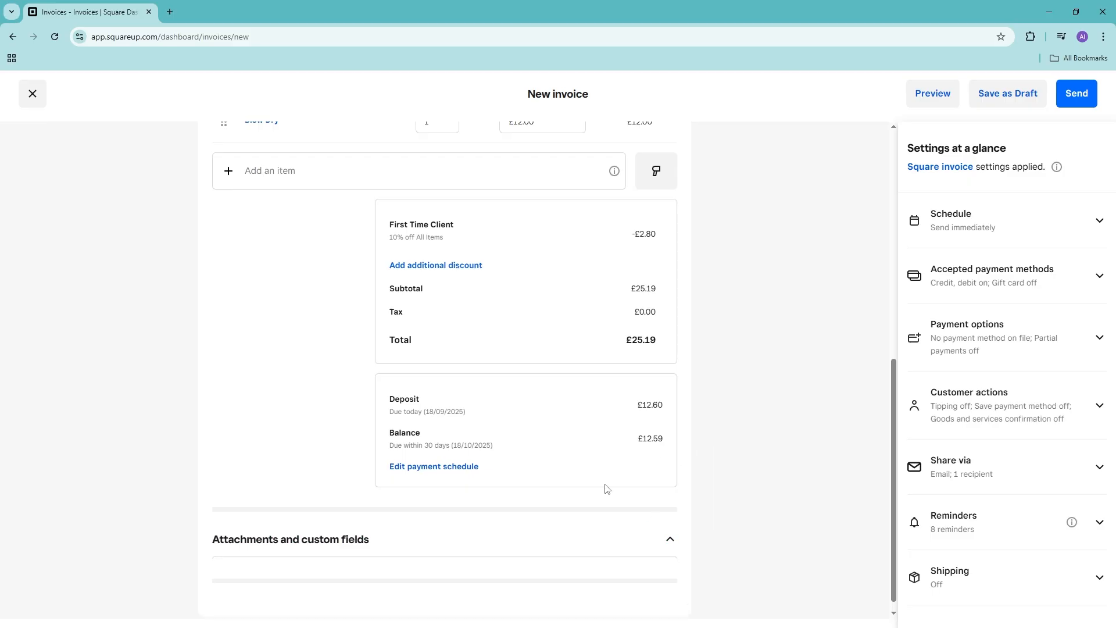
scroll(620, 465, "down", 3)
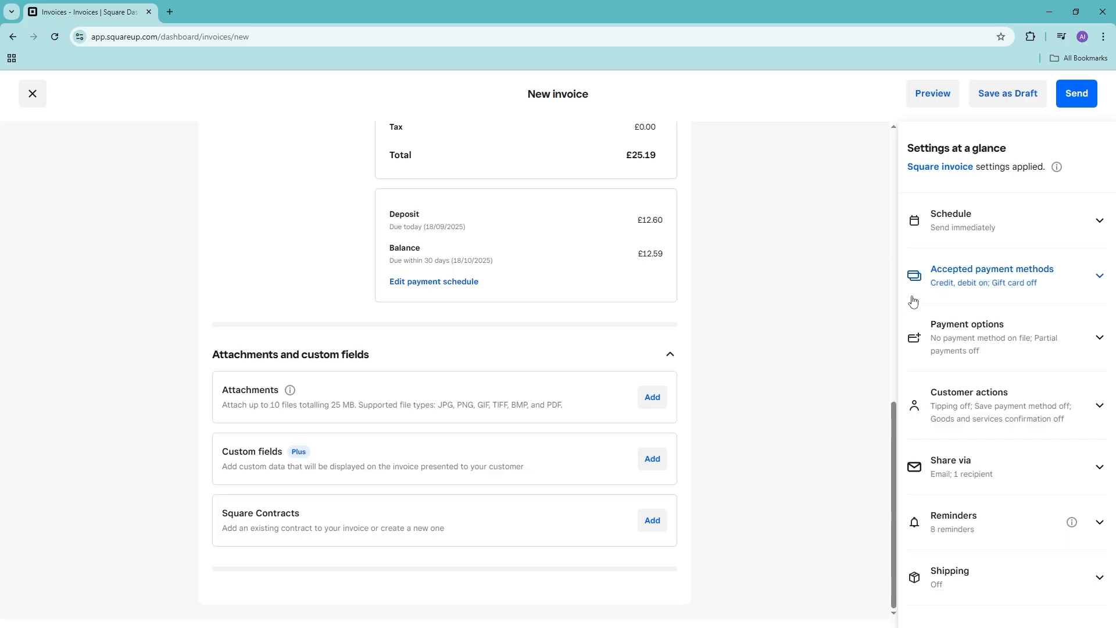
- Schedule the invoice to be sent on 22/09/2025
scroll(810, 304, "up", 10)
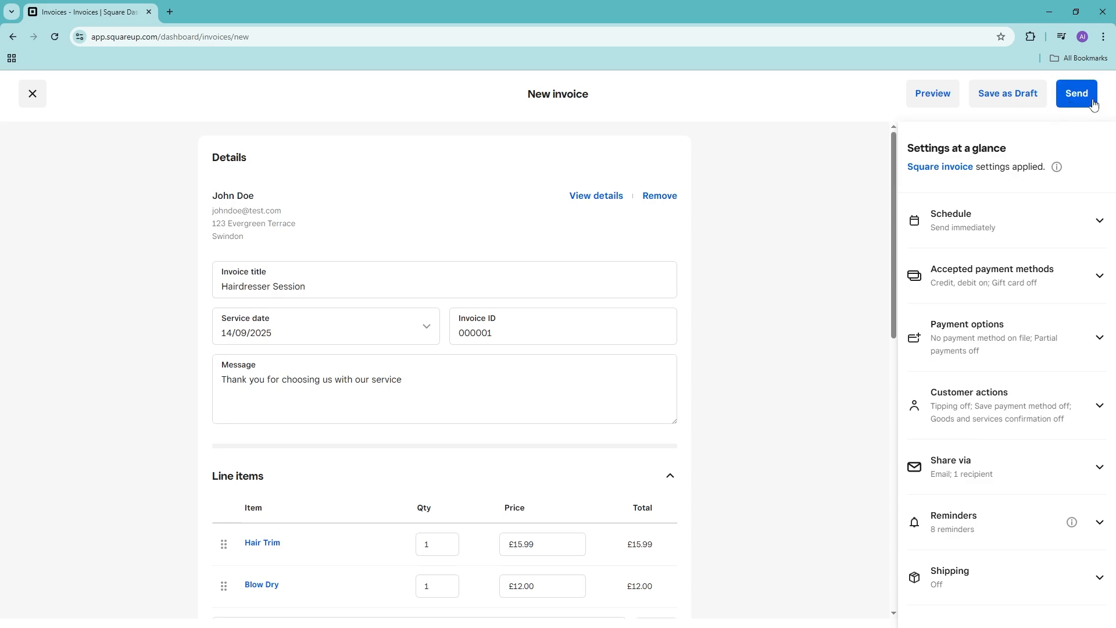
left_click(982, 227)
left_click(1014, 267)
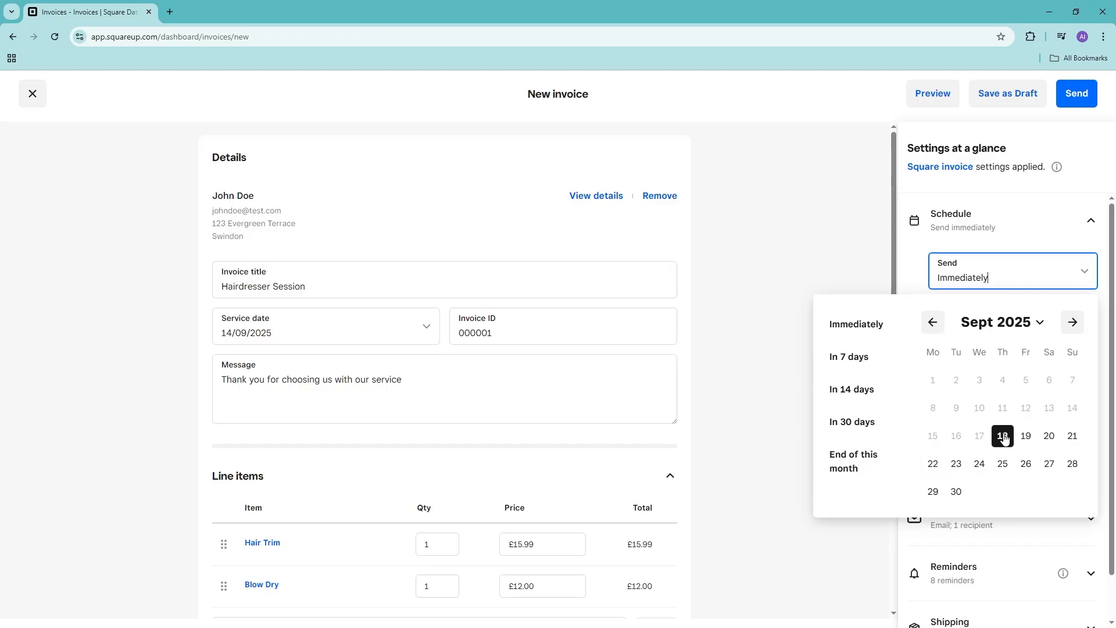
left_click(932, 465)
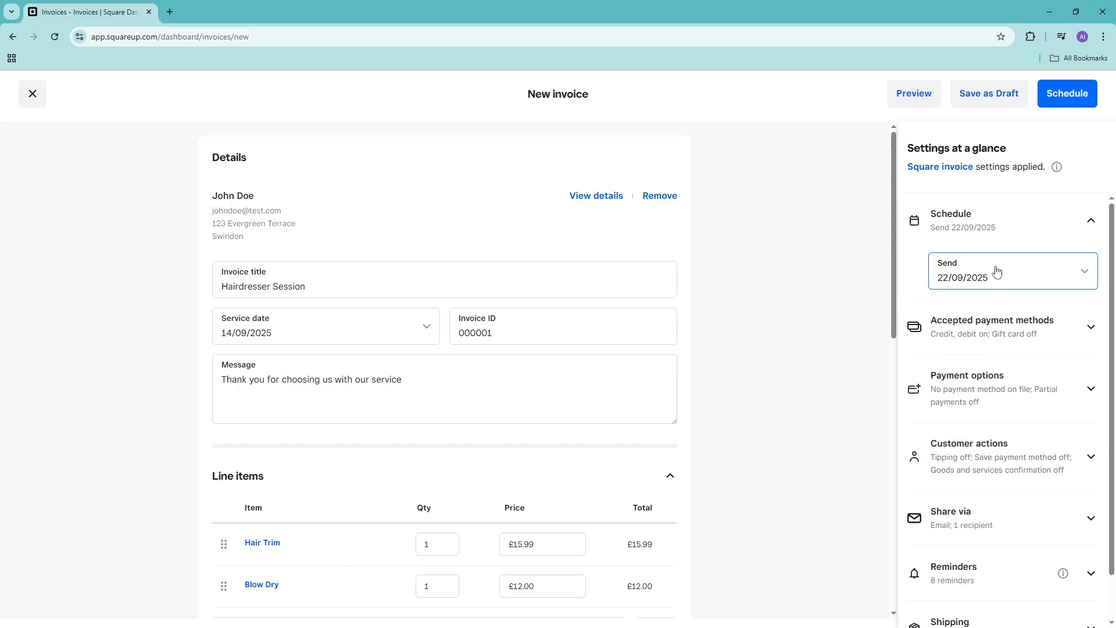
- Review the invoice's accepted payment methods, card on file and partial payment options
left_click(999, 337)
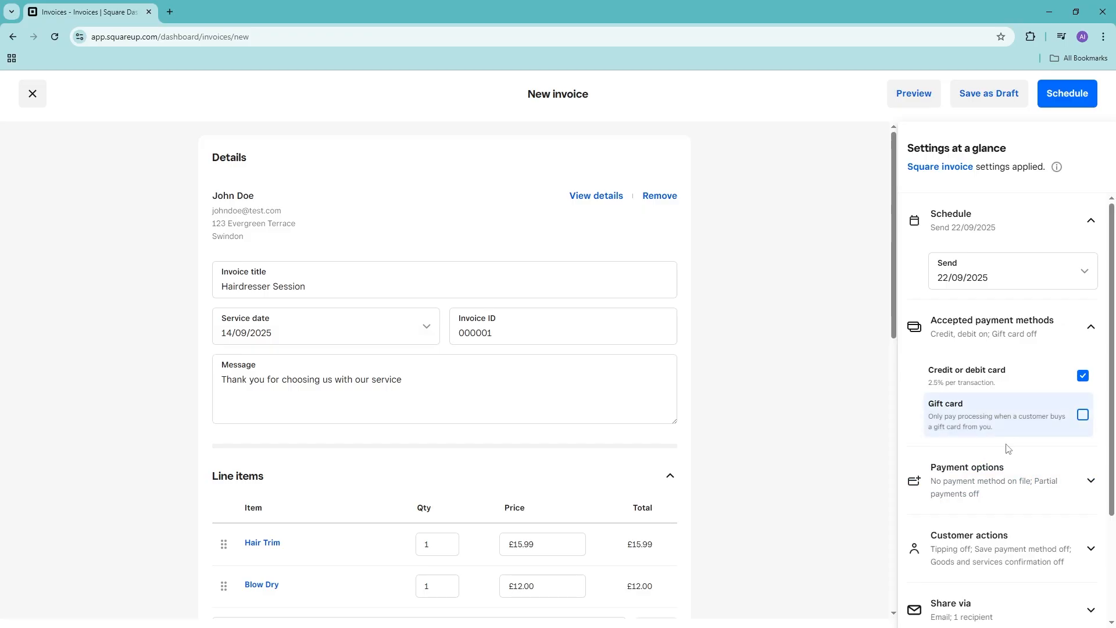
left_click(1041, 481)
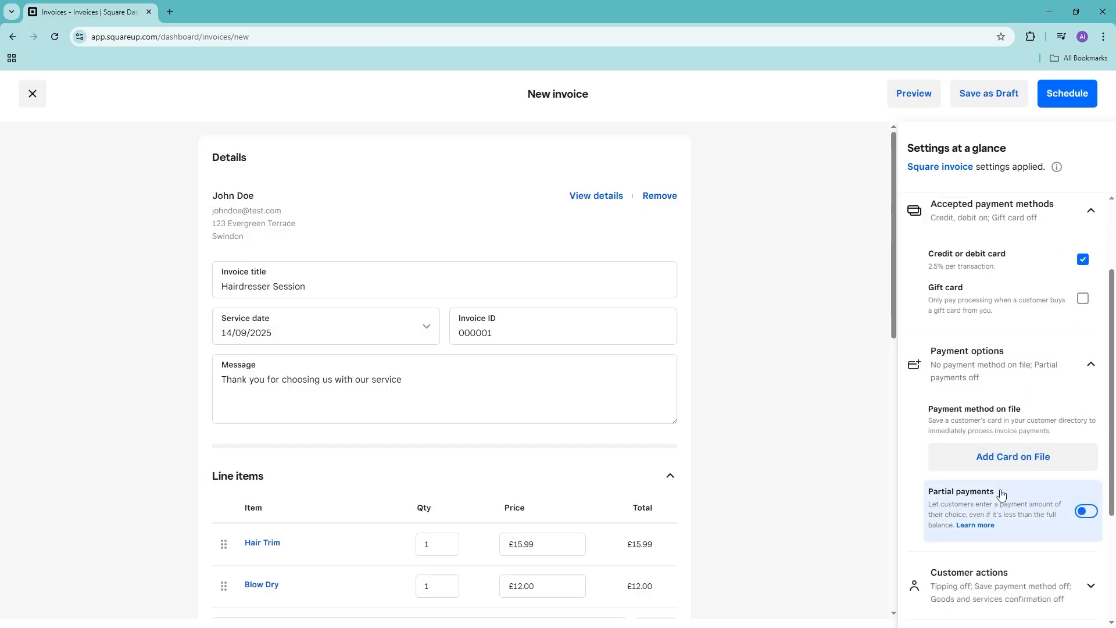
scroll(1011, 509, "down", 2)
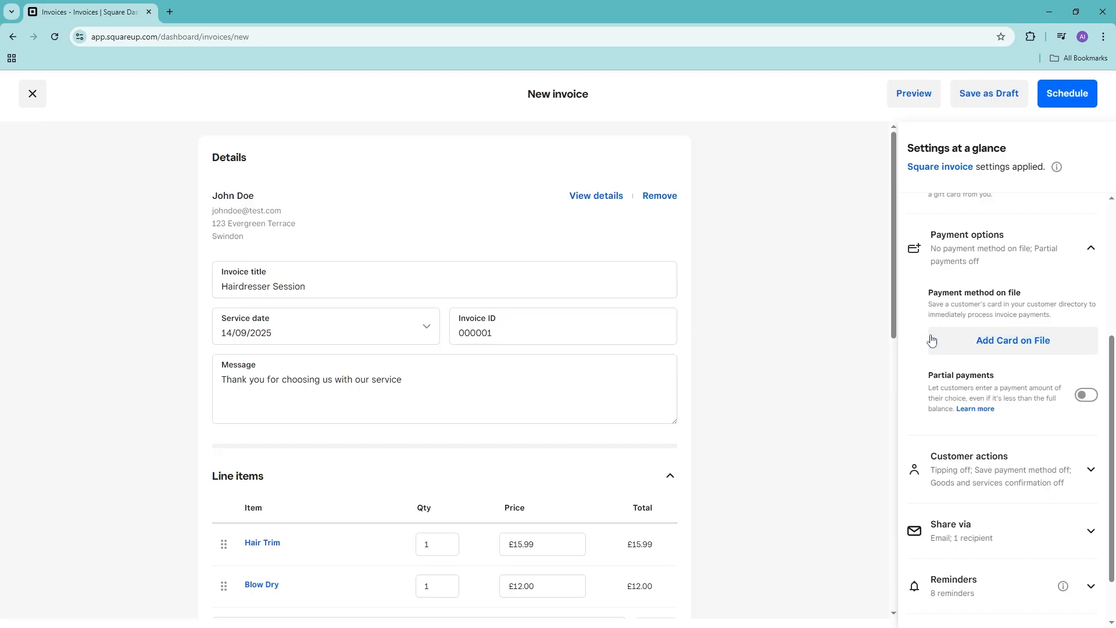
scroll(1040, 353, "down", 1)
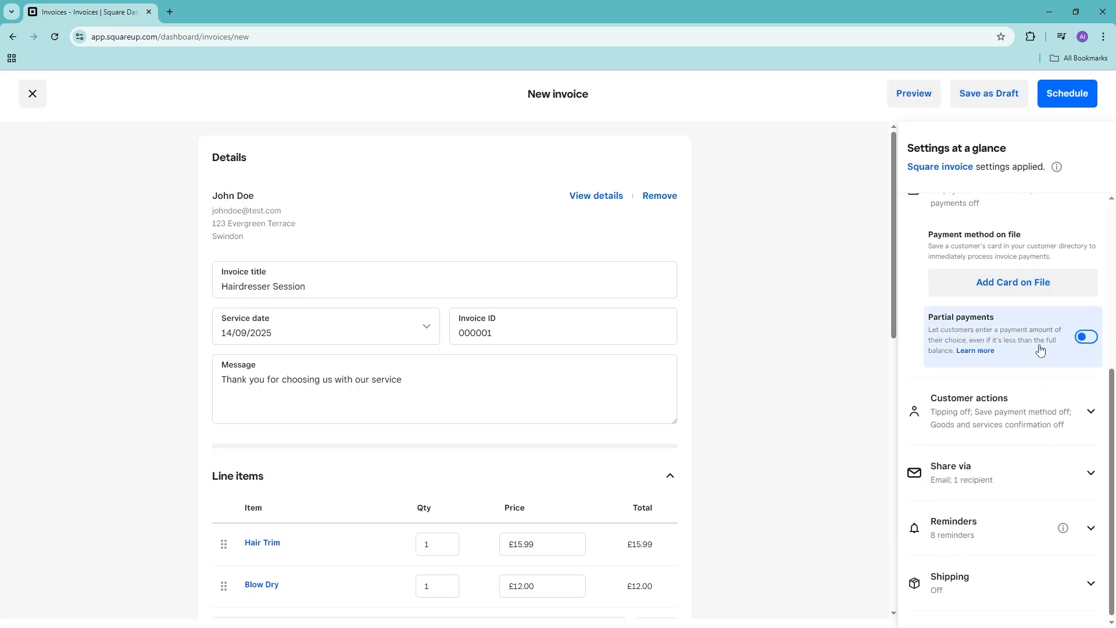
- Enable Tipping and Save payment method in the invoice's customer actions
left_click(1024, 410)
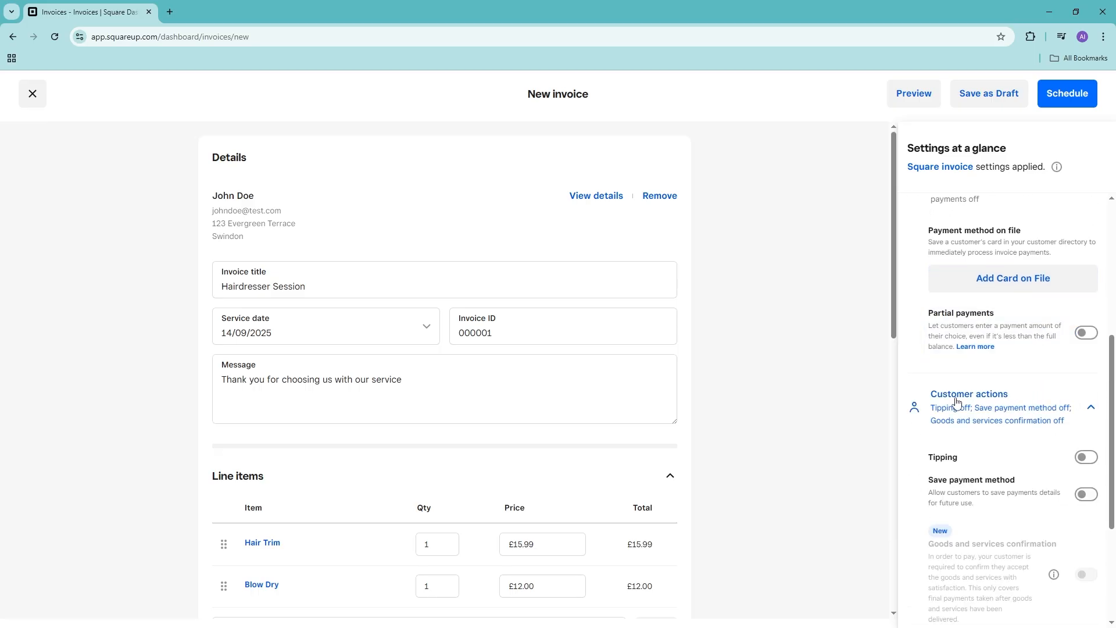
scroll(933, 443, "down", 3)
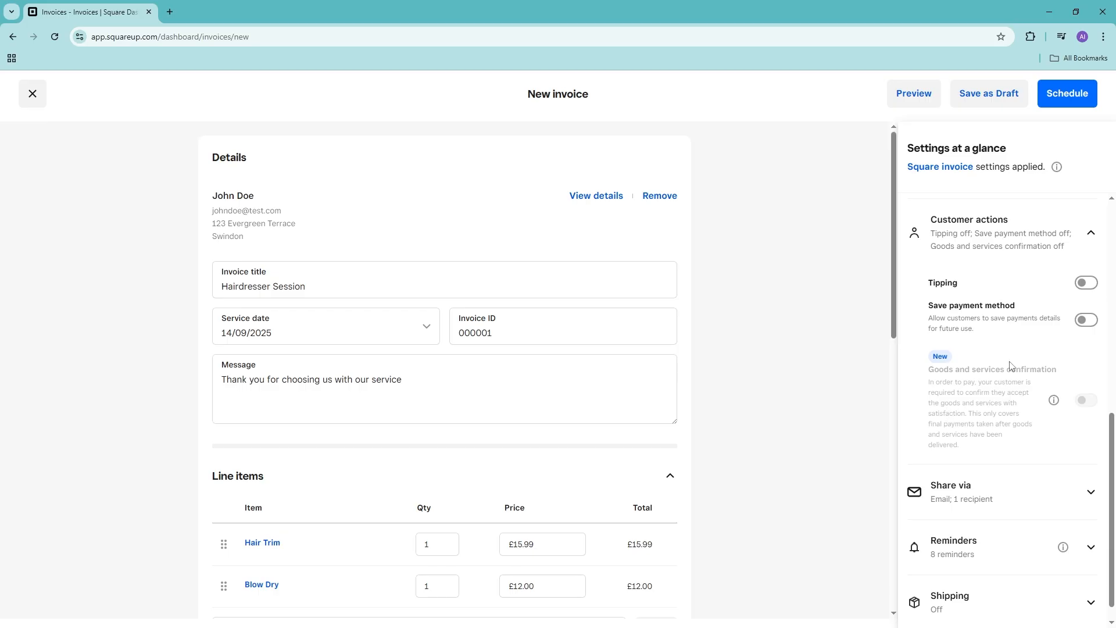
left_click(1082, 286)
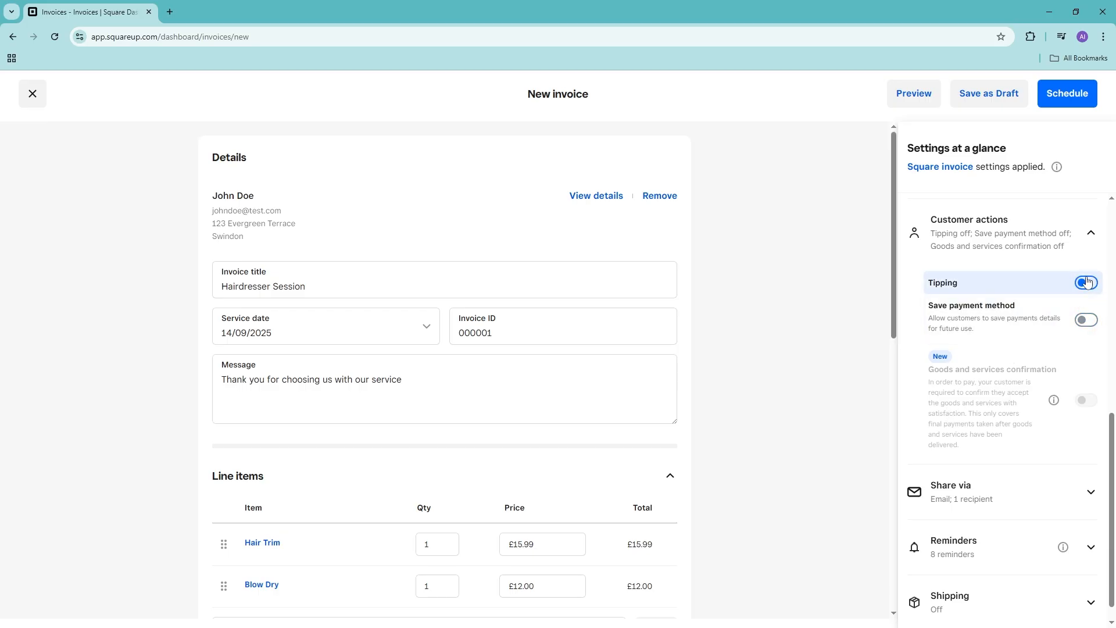
left_click(1079, 290)
left_click(1088, 325)
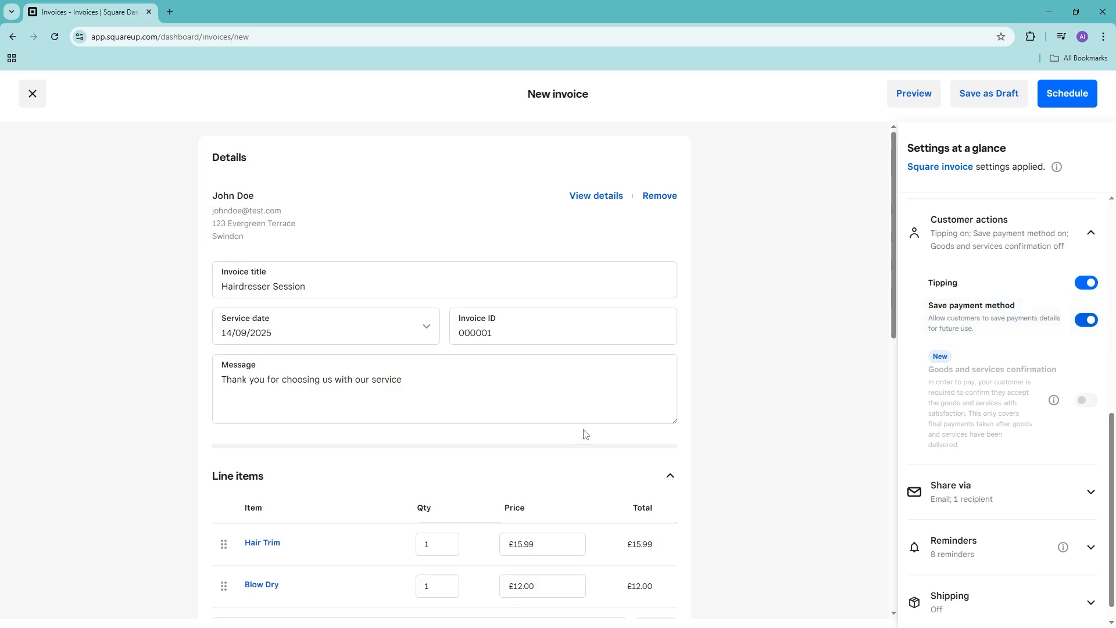
- Review the invoice's shipping options
scroll(1016, 516, "down", 1)
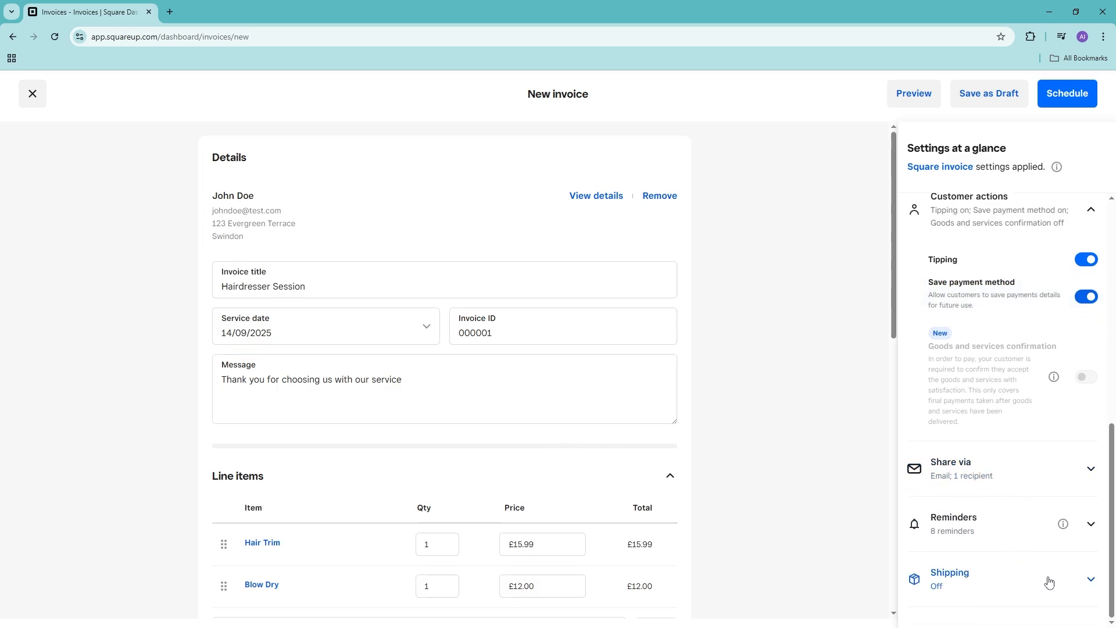
left_click(1029, 579)
scroll(601, 377, "down", 3)
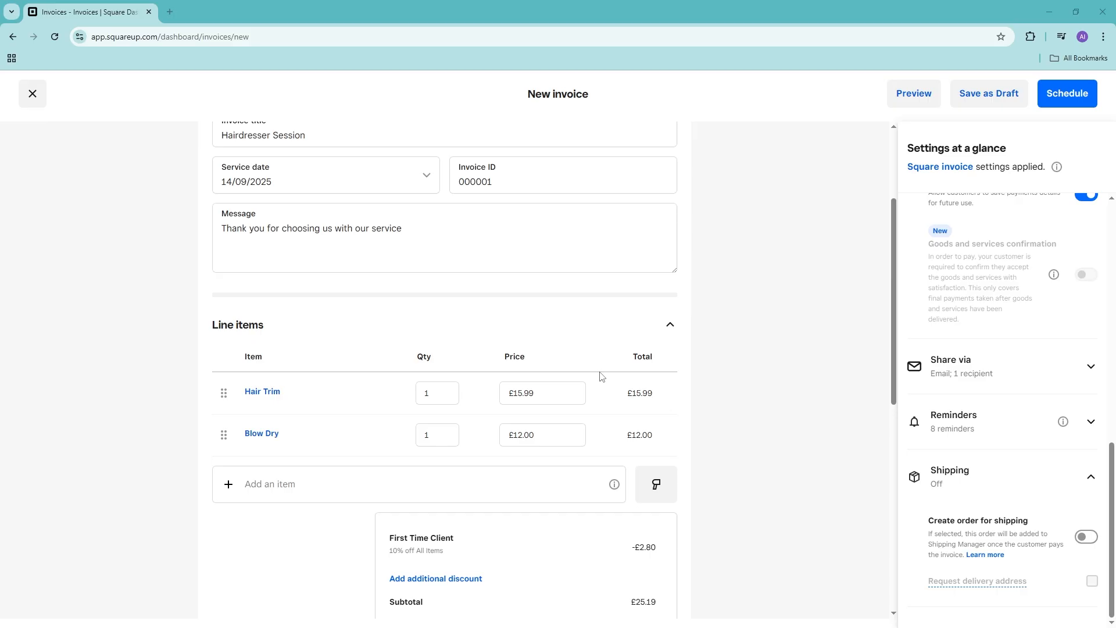
- Preview the invoice in the client view and look through the whole page, including its payment schedule
scroll(609, 369, "up", 3)
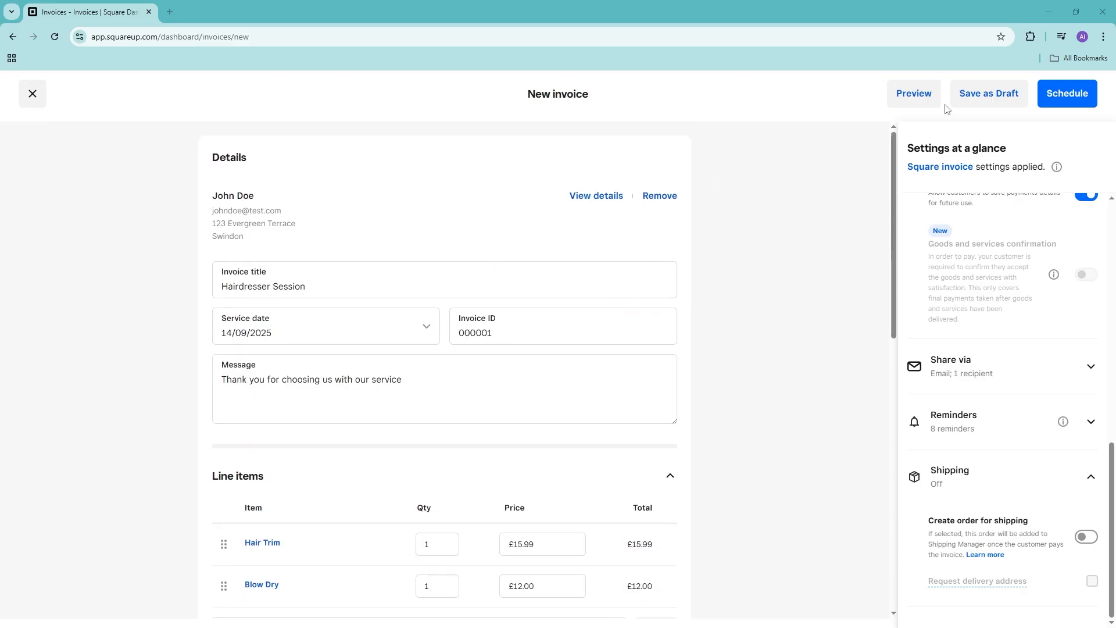
left_click(914, 95)
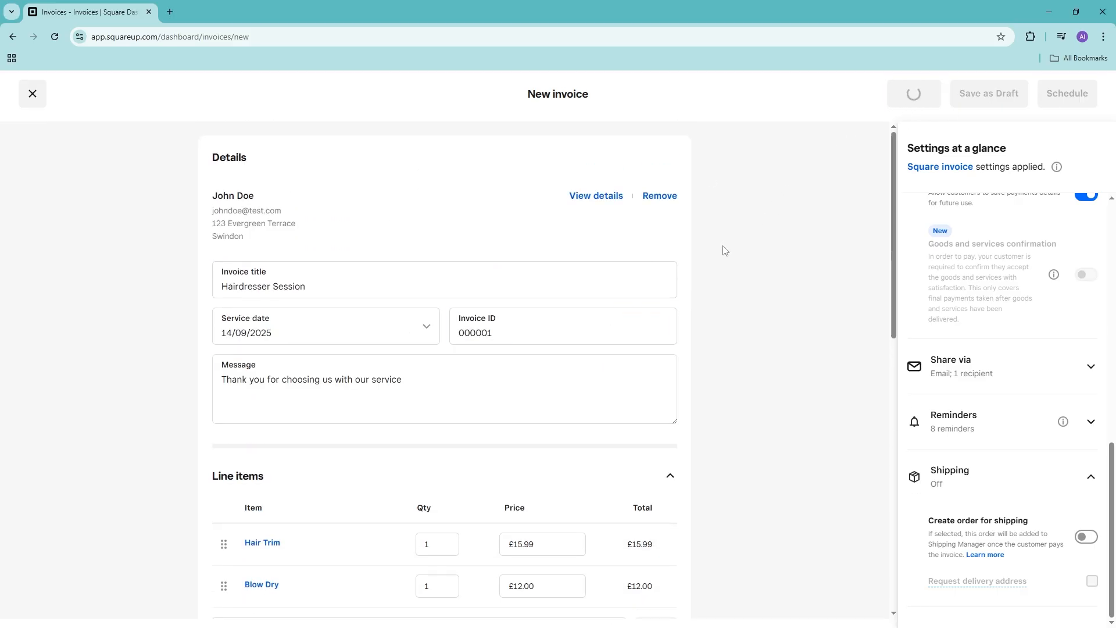
scroll(723, 394, "down", 8)
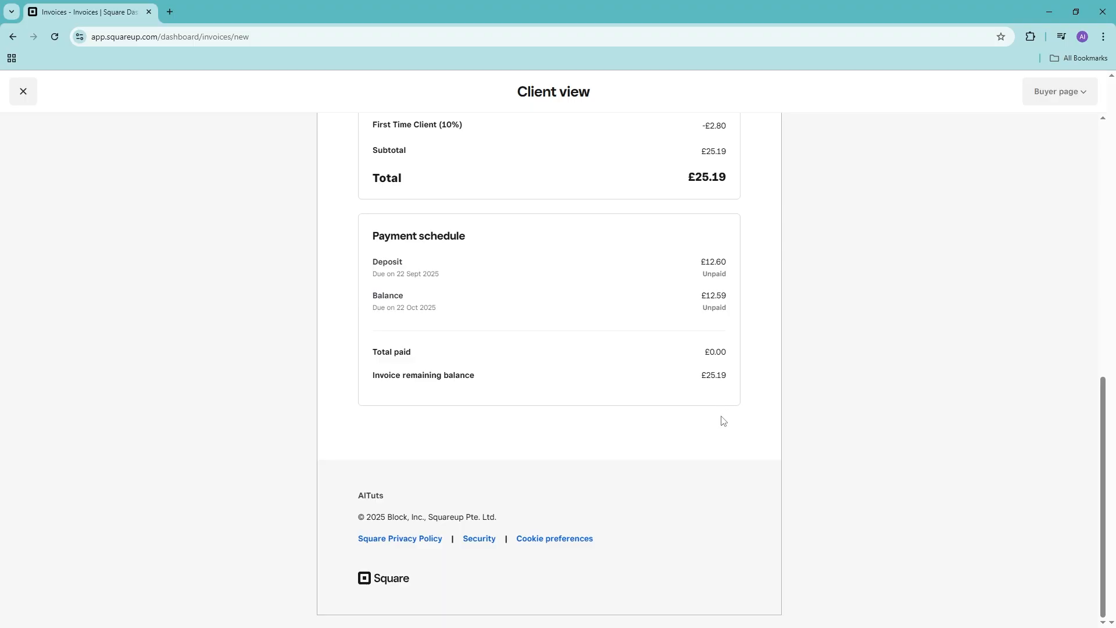
scroll(710, 437, "up", 10)
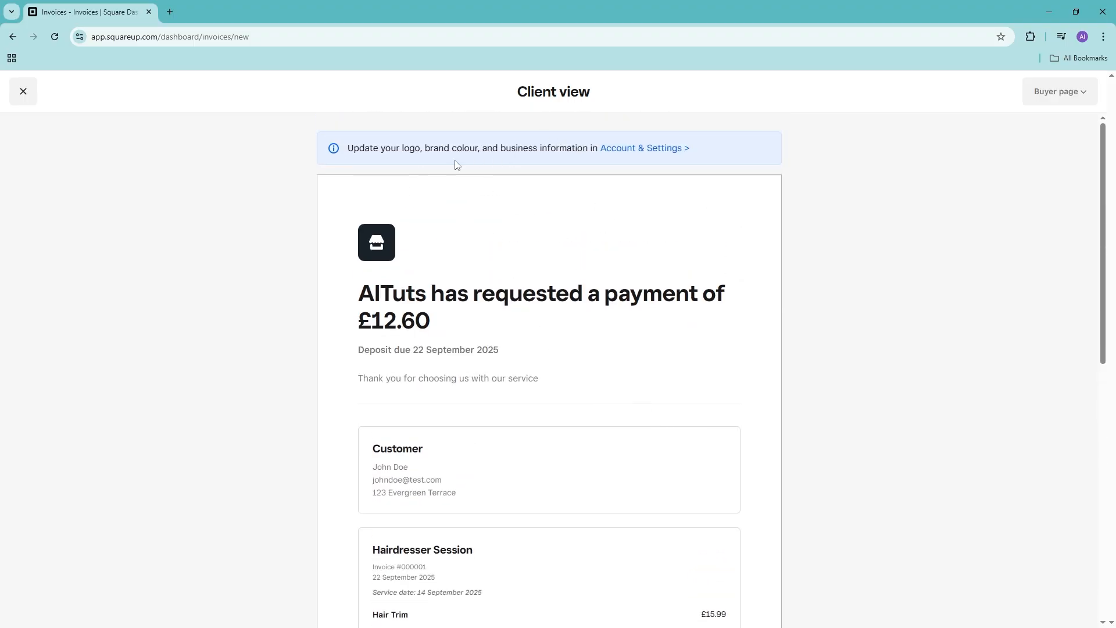
- Open Account & Settings from the client view notice and look through the receipt branding, item and business settings
left_click(652, 152)
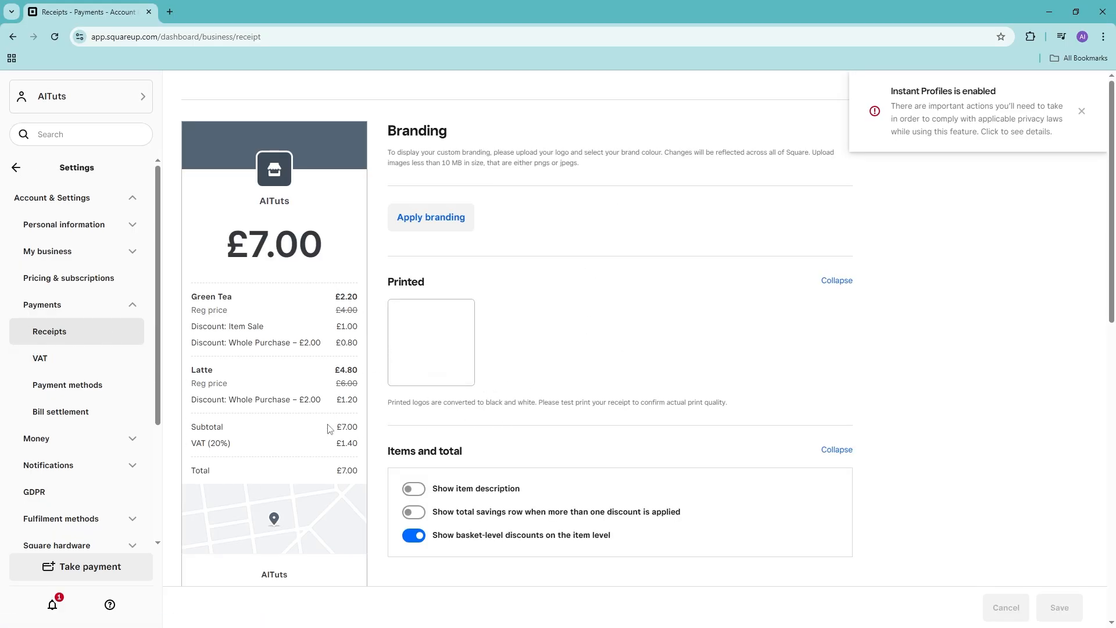
scroll(328, 428, "down", 4)
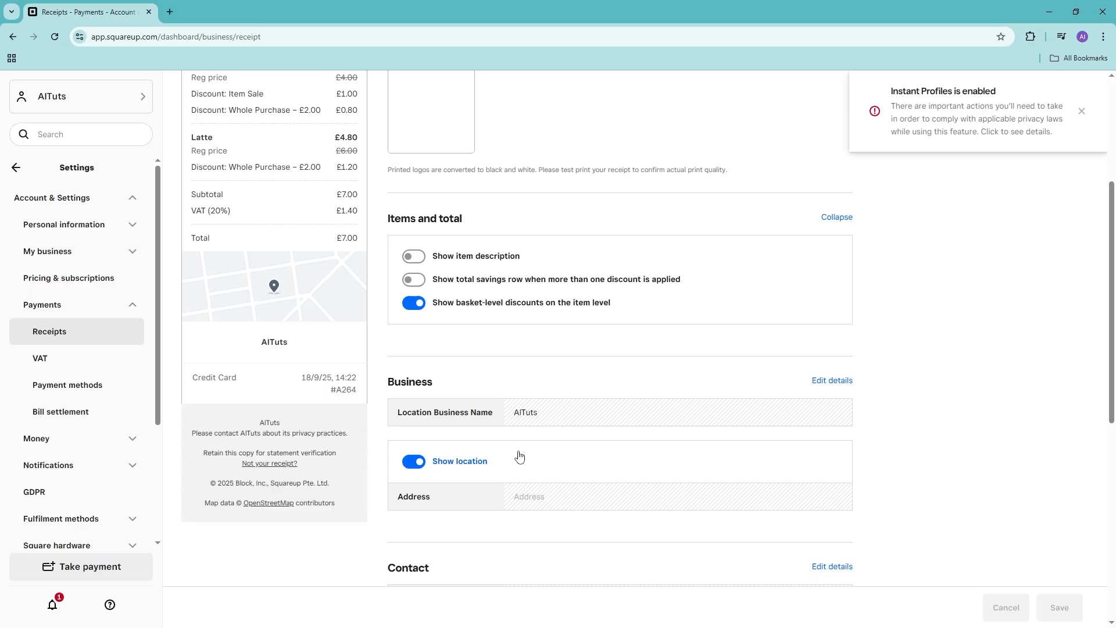
scroll(347, 459, "up", 4)
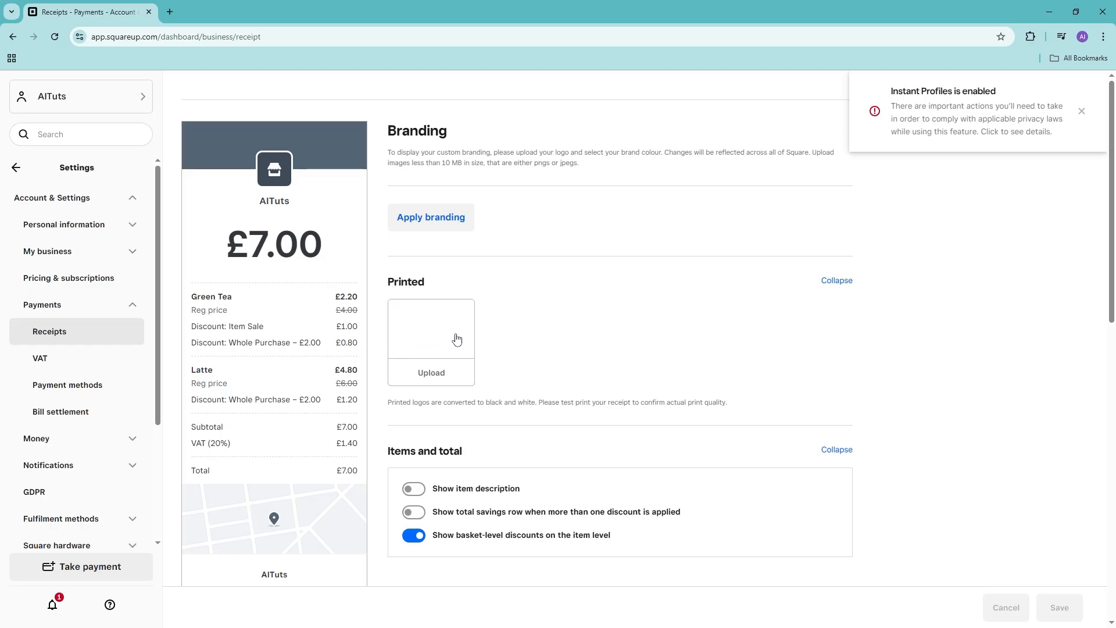
scroll(459, 336, "down", 3)
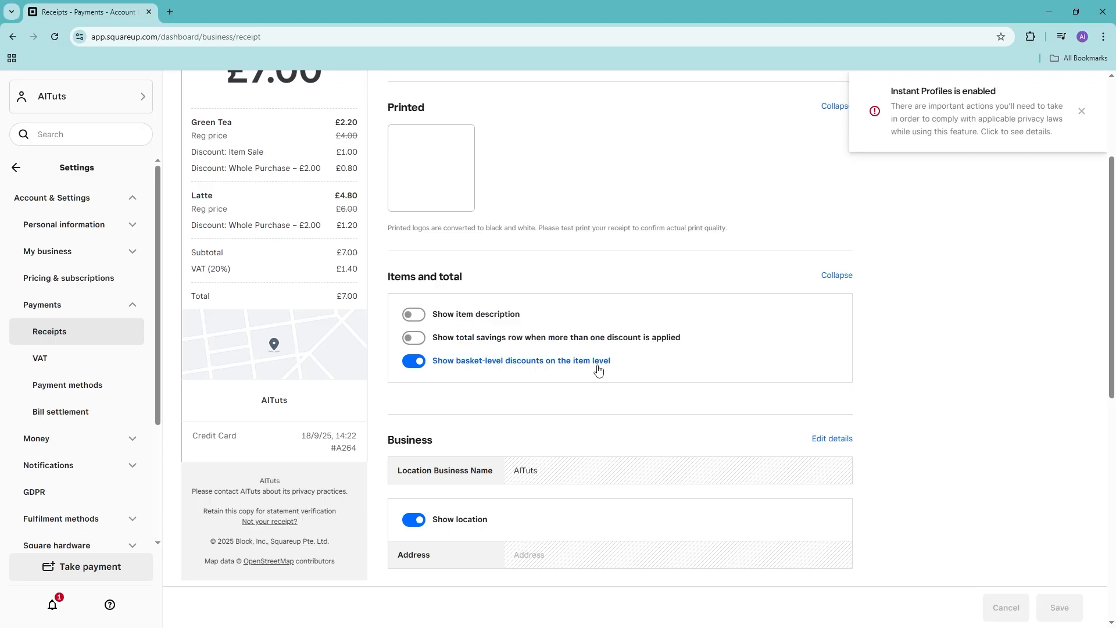
- Try out the receipt's total savings row, basket-level discounts and location display options, restoring each one
left_click(411, 342)
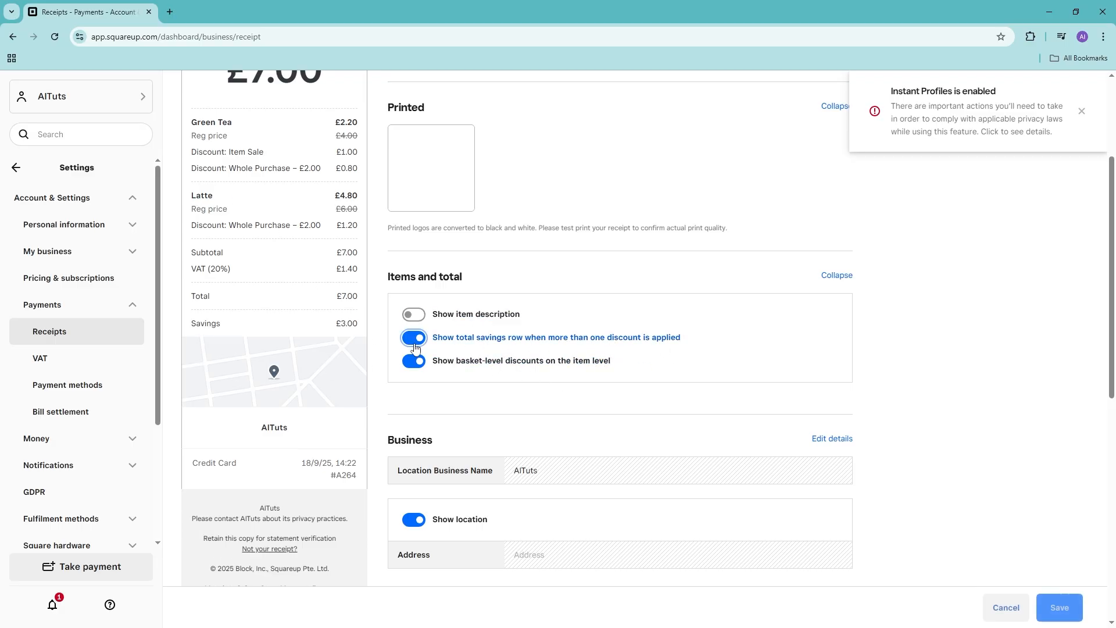
left_click(411, 340)
left_click(412, 338)
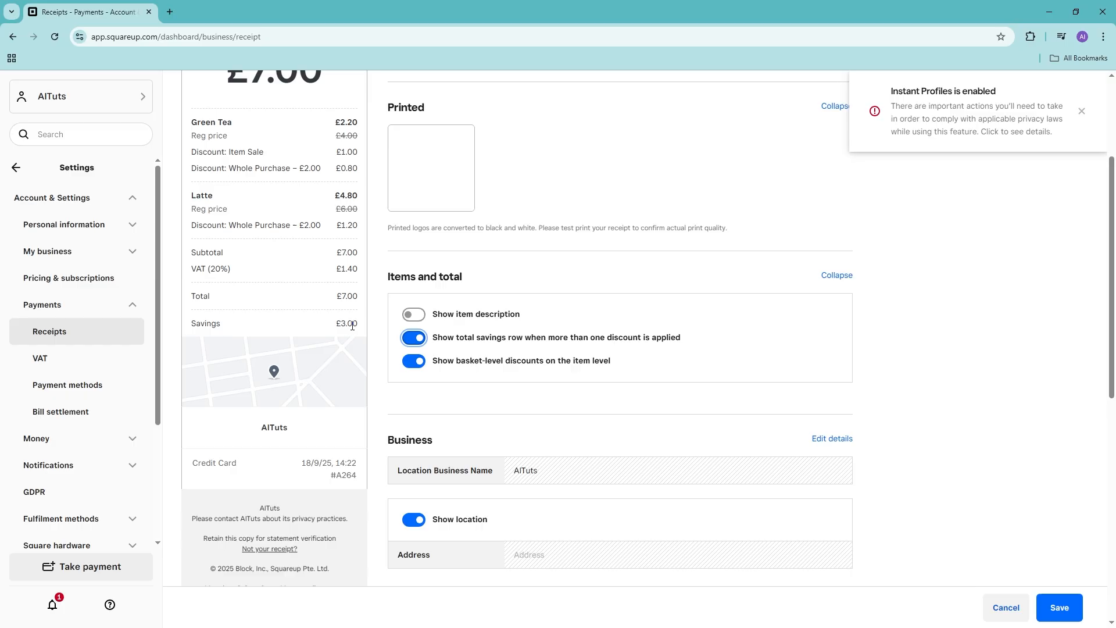
left_click(414, 338)
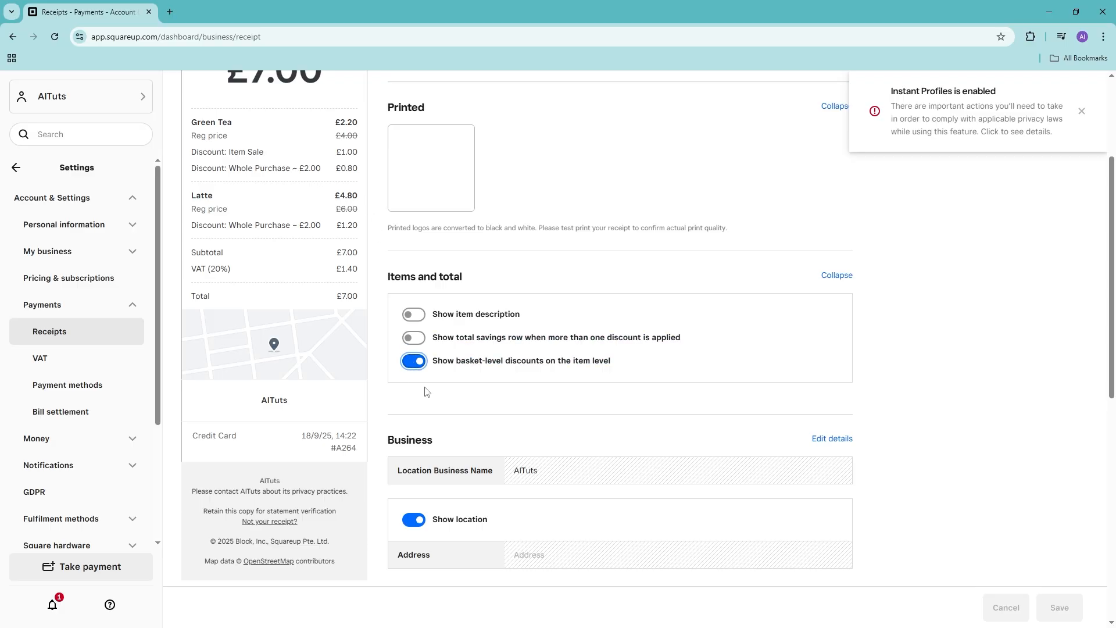
left_click(414, 361)
left_click(414, 361)
scroll(325, 403, "down", 1)
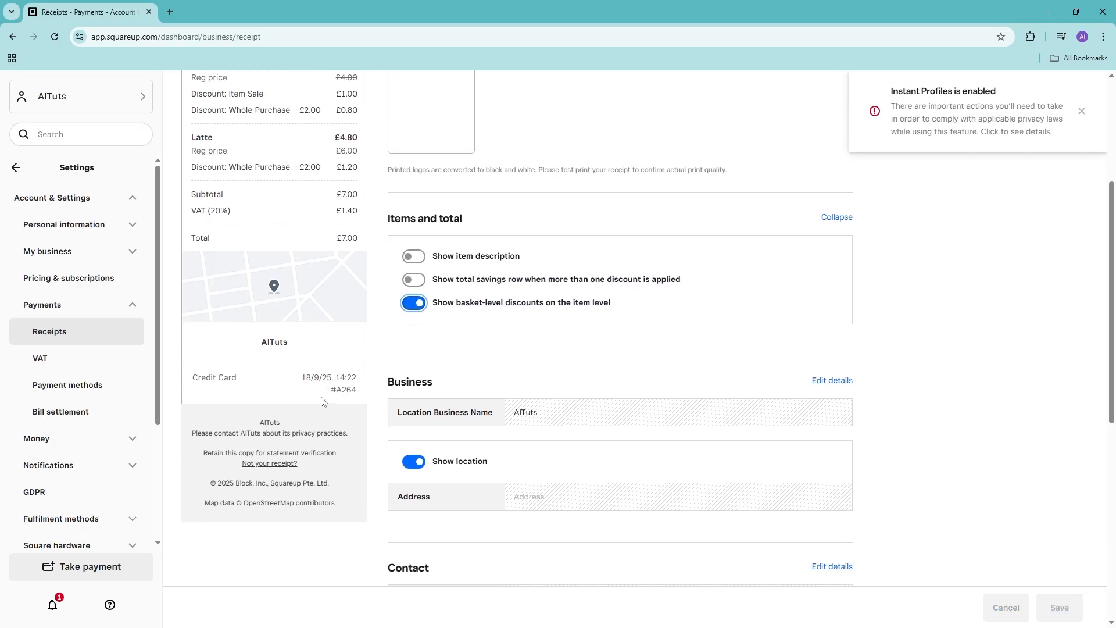
left_click(408, 463)
left_click(408, 462)
- Review the receipt's contact details and additional text fields
scroll(483, 444, "down", 6)
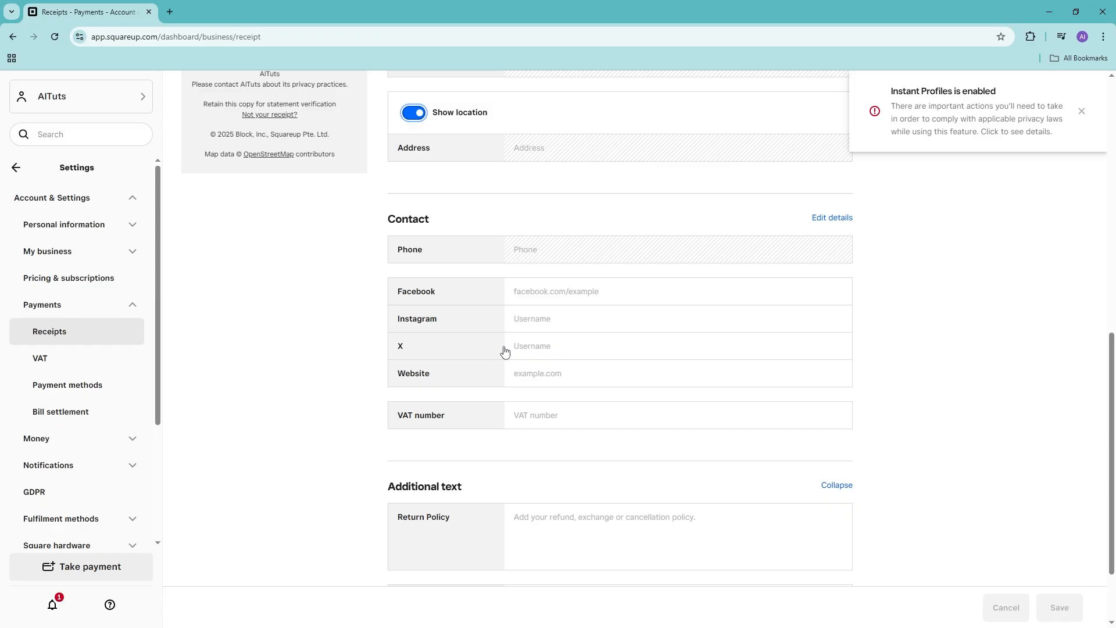
left_click(629, 424)
left_click(593, 480)
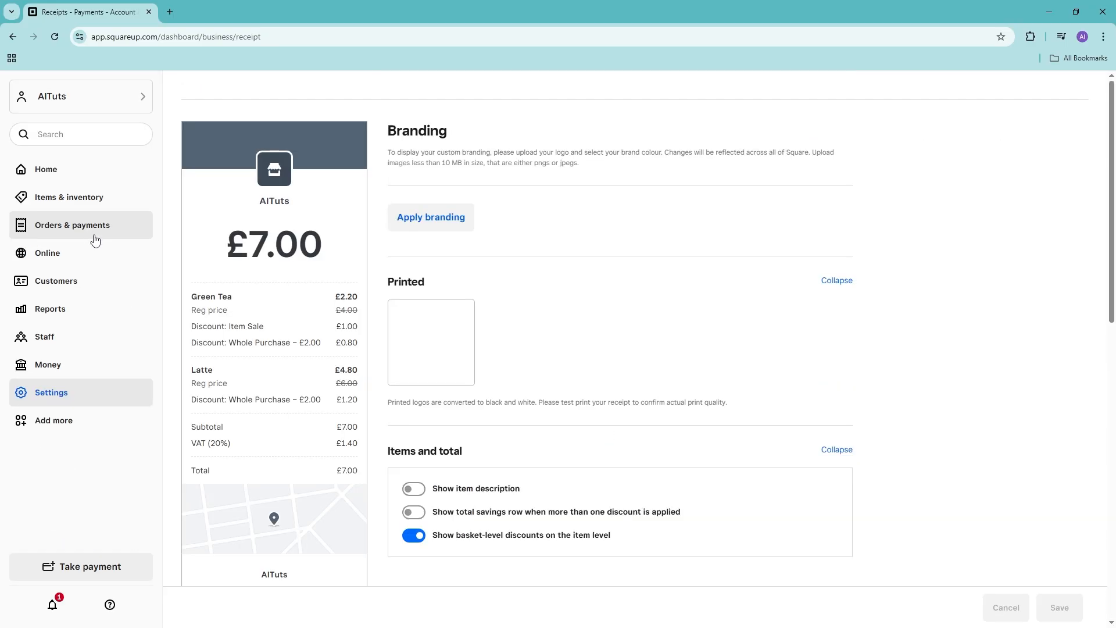
- Return to Invoices and examine the tax row in a new invoice's line item totals
left_click(100, 232)
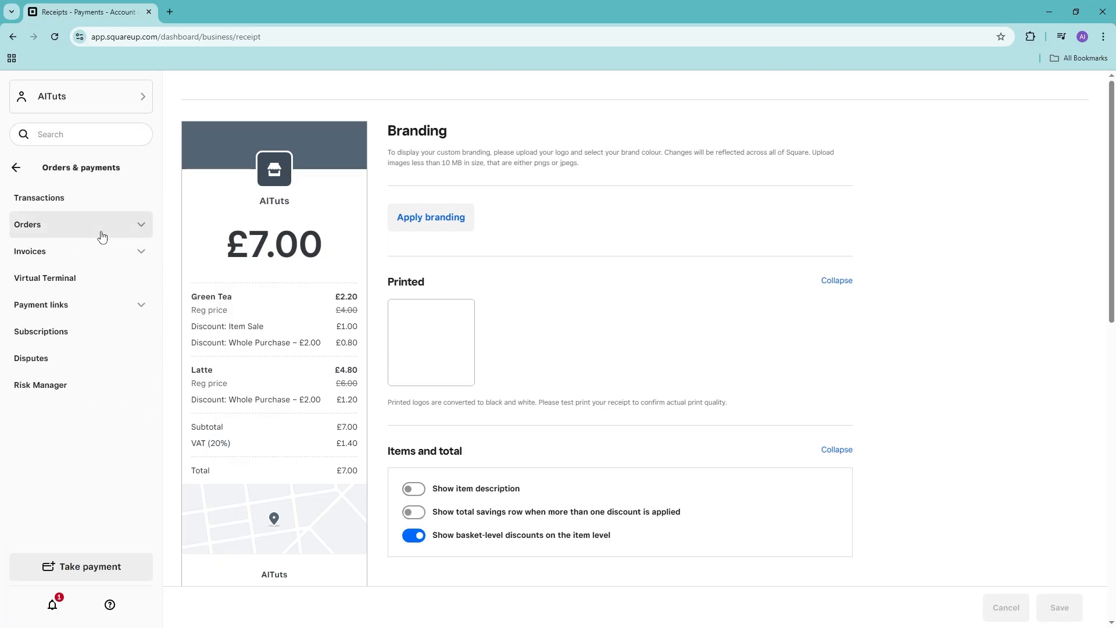
left_click(61, 251)
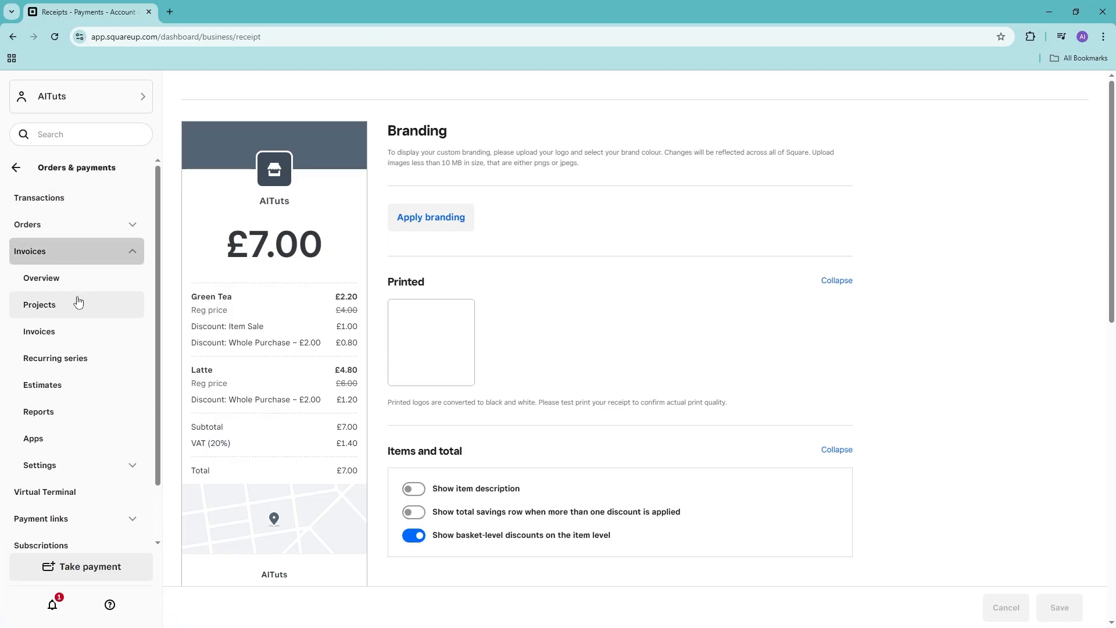
left_click(83, 333)
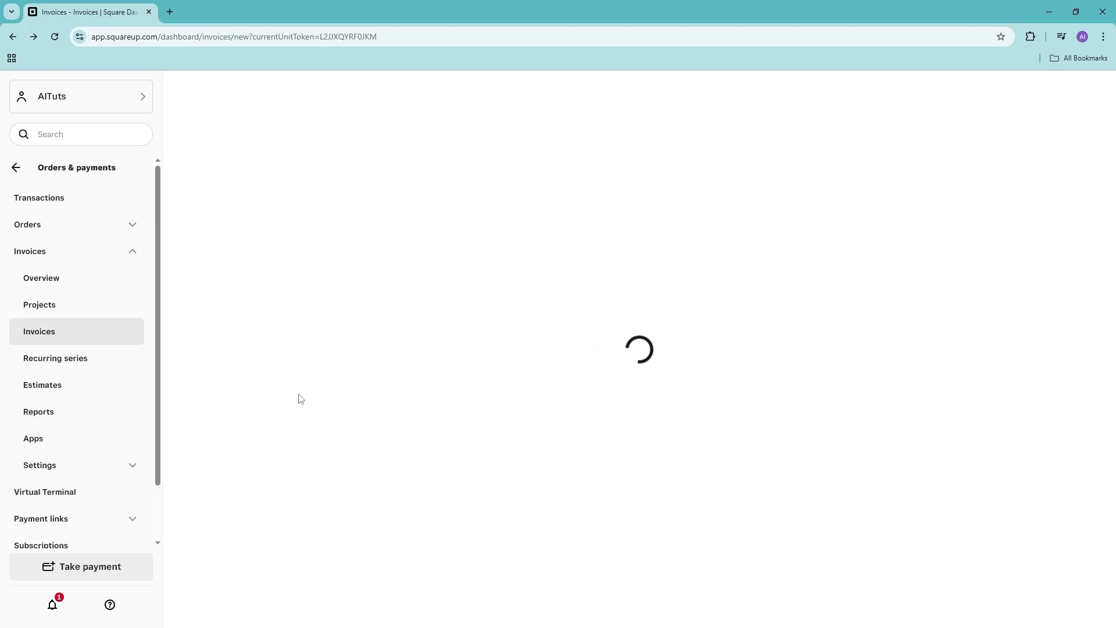
scroll(601, 441, "down", 3)
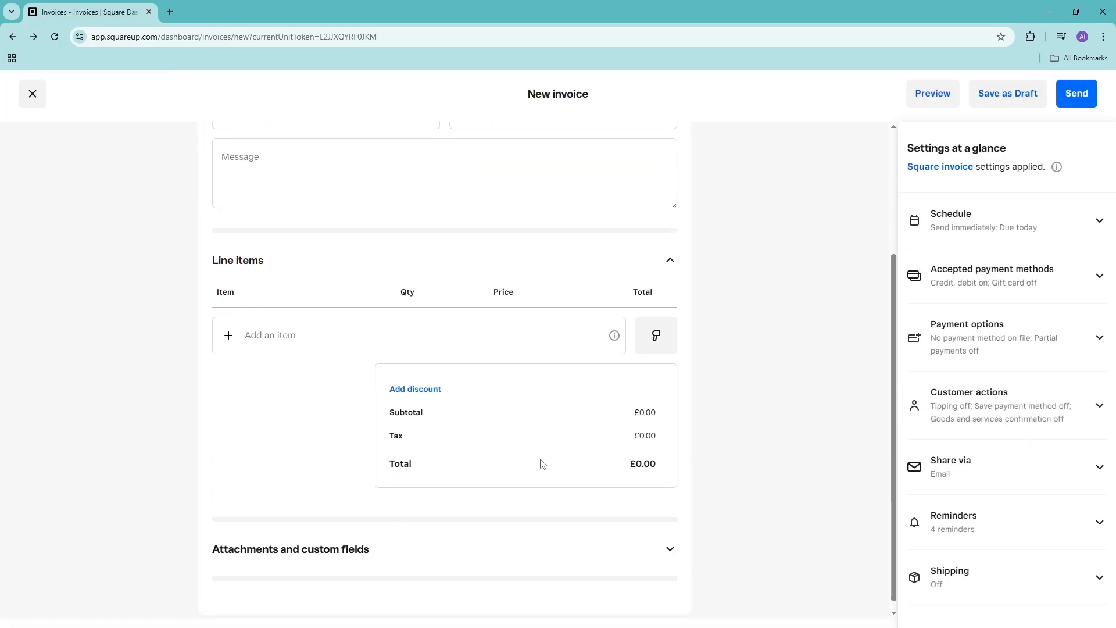
left_click_drag(412, 427, 678, 442)
left_click(721, 447)
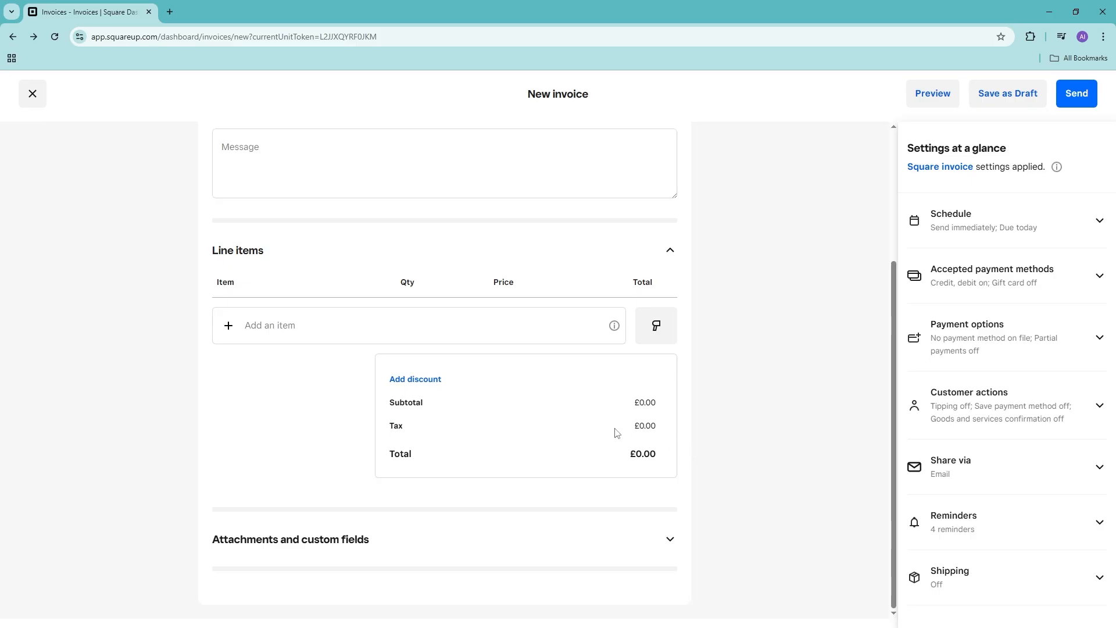
scroll(721, 451, "up", 3)
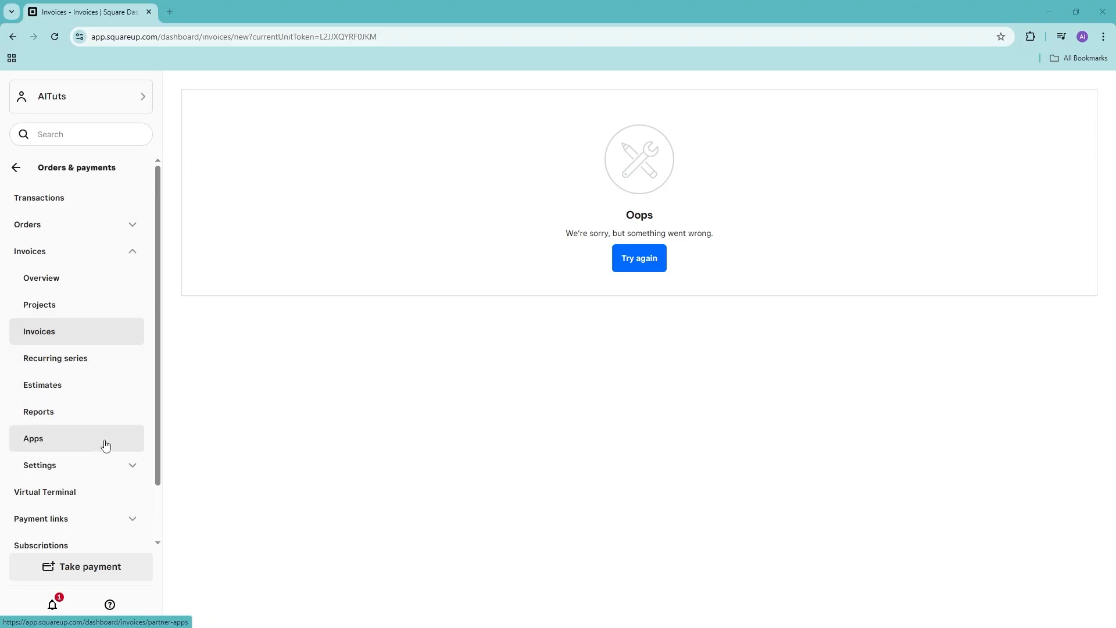
- Open the VAT page within the payment options of Account & Settings
scroll(102, 445, "down", 1)
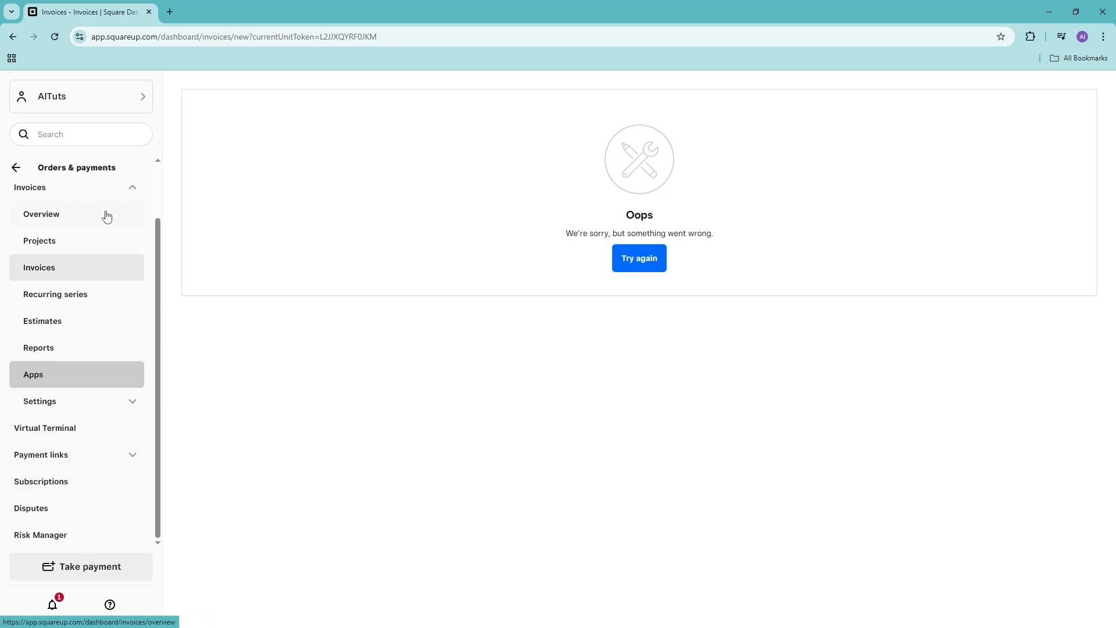
left_click(18, 168)
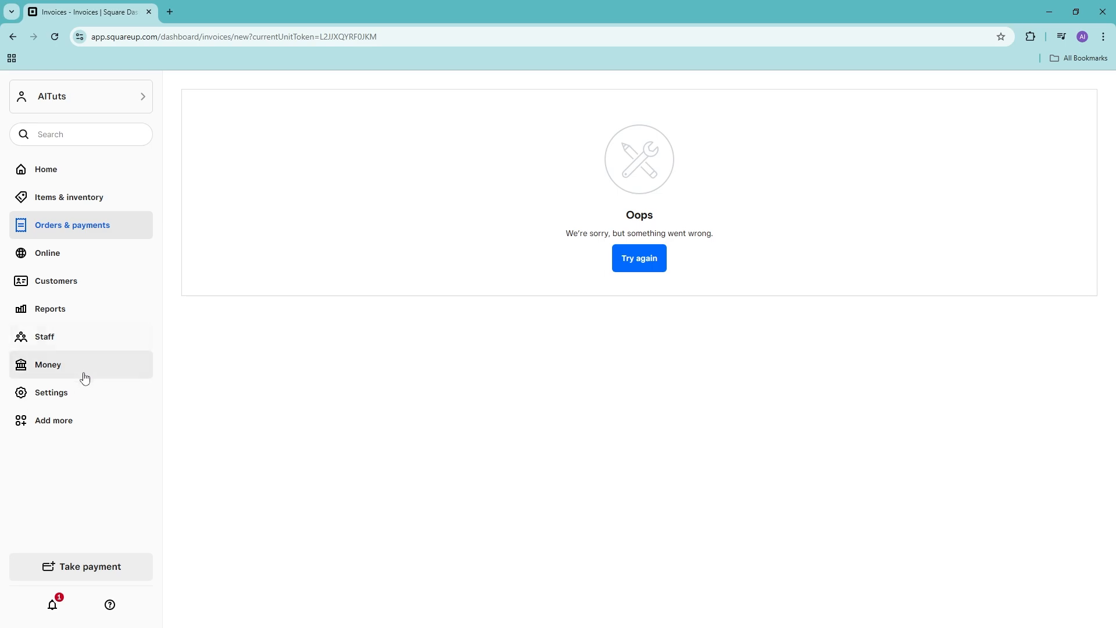
left_click(64, 391)
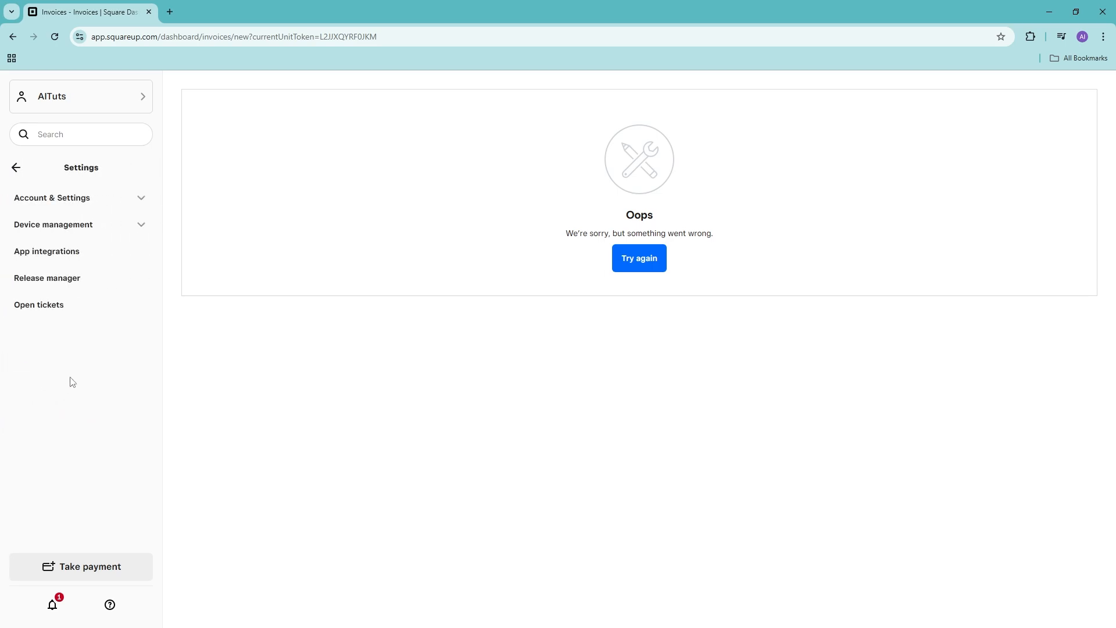
left_click(117, 200)
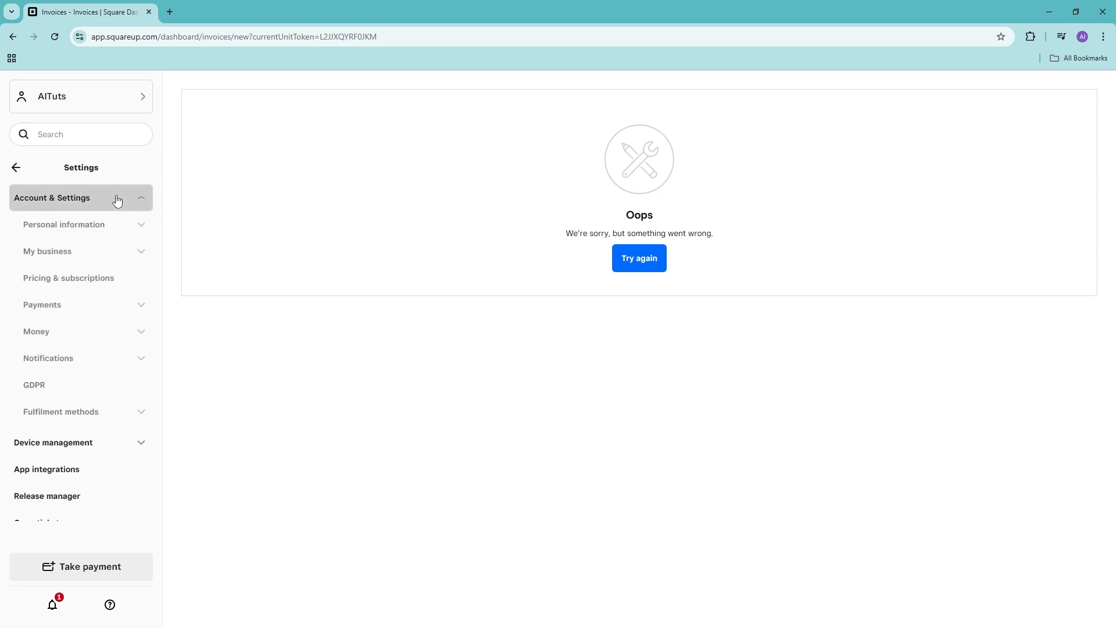
left_click(88, 306)
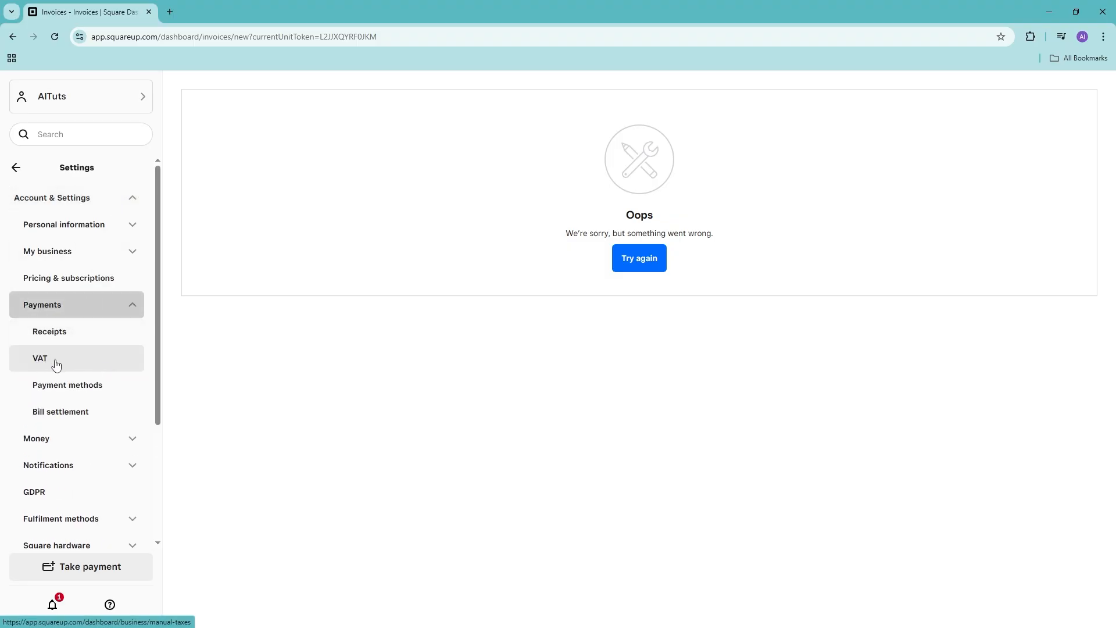
left_click(75, 360)
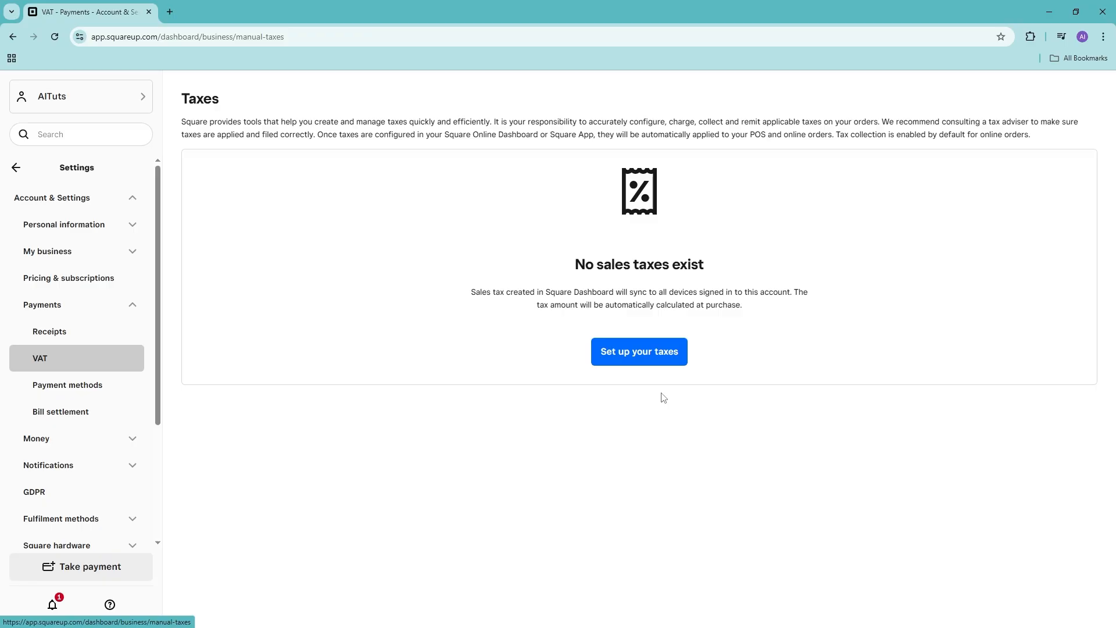
- Start setting up a new tax and set its tax rate to 20%
left_click(670, 357)
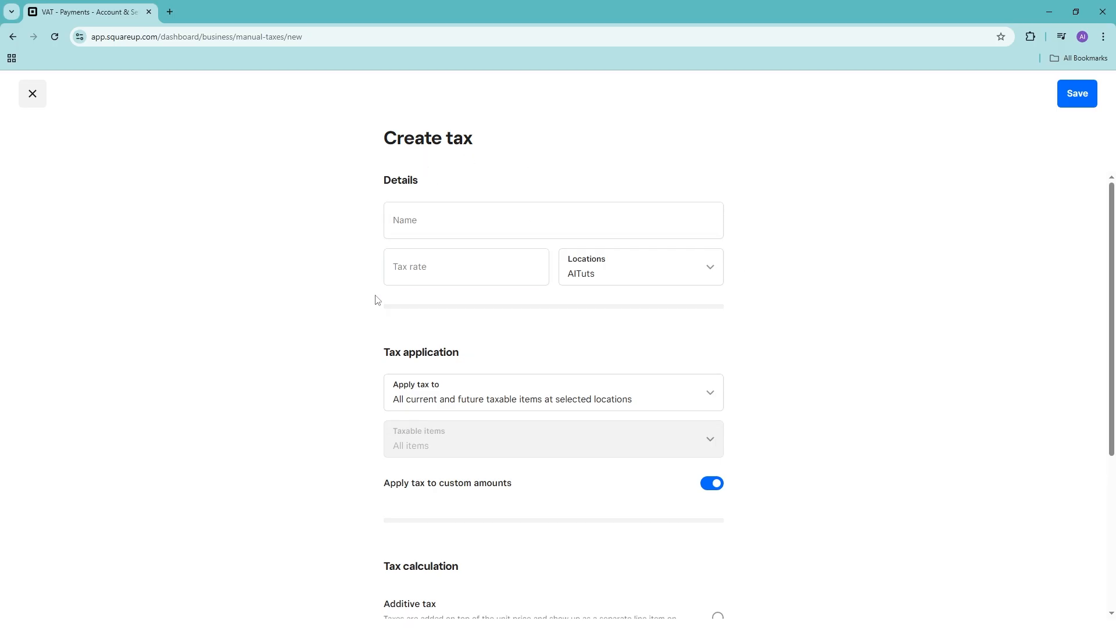
left_click(496, 210)
scroll(329, 463, "down", 4)
scroll(921, 444, "up", 4)
left_click(447, 223)
left_click(340, 277)
left_click(513, 272)
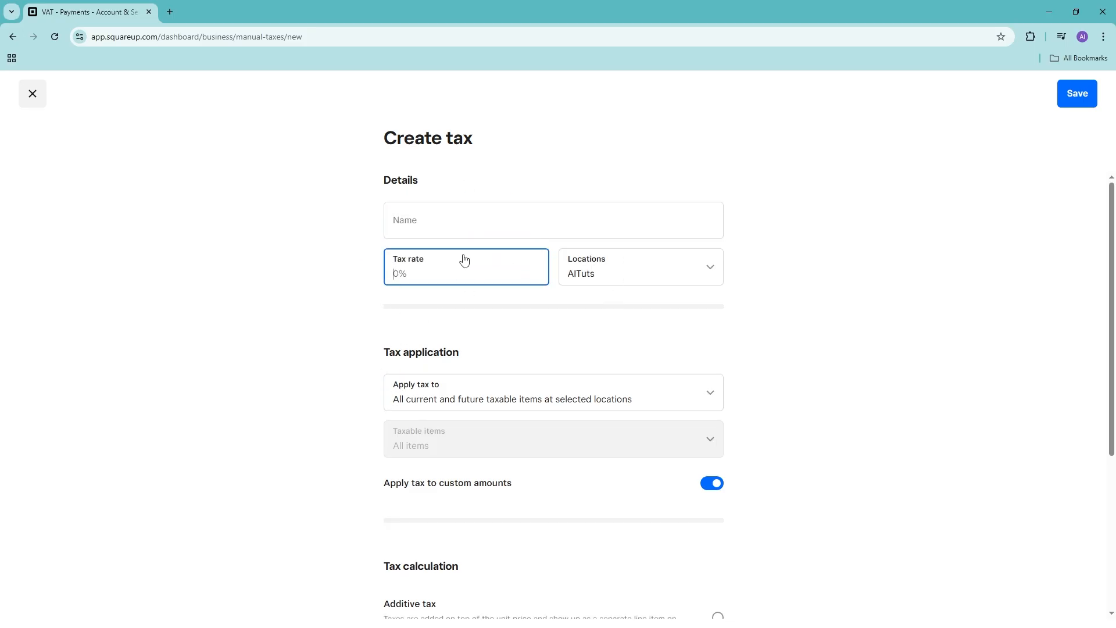
type("20")
left_click(893, 326)
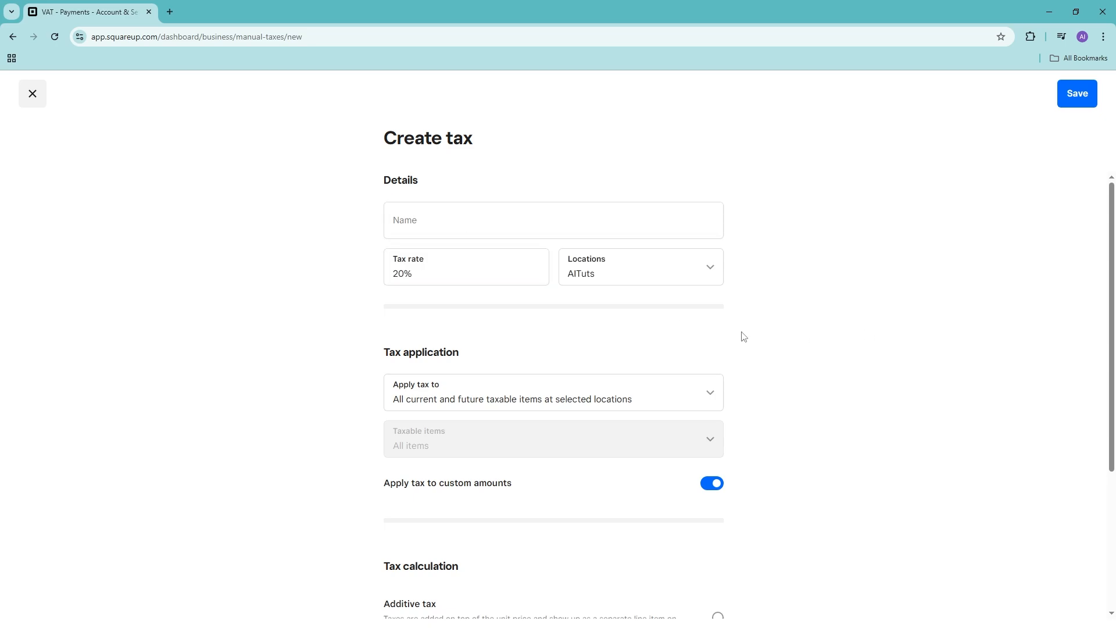
- Apply the tax to all current and future taxable items at selected locations, and review the calculation and exemption options
scroll(756, 343, "down", 1)
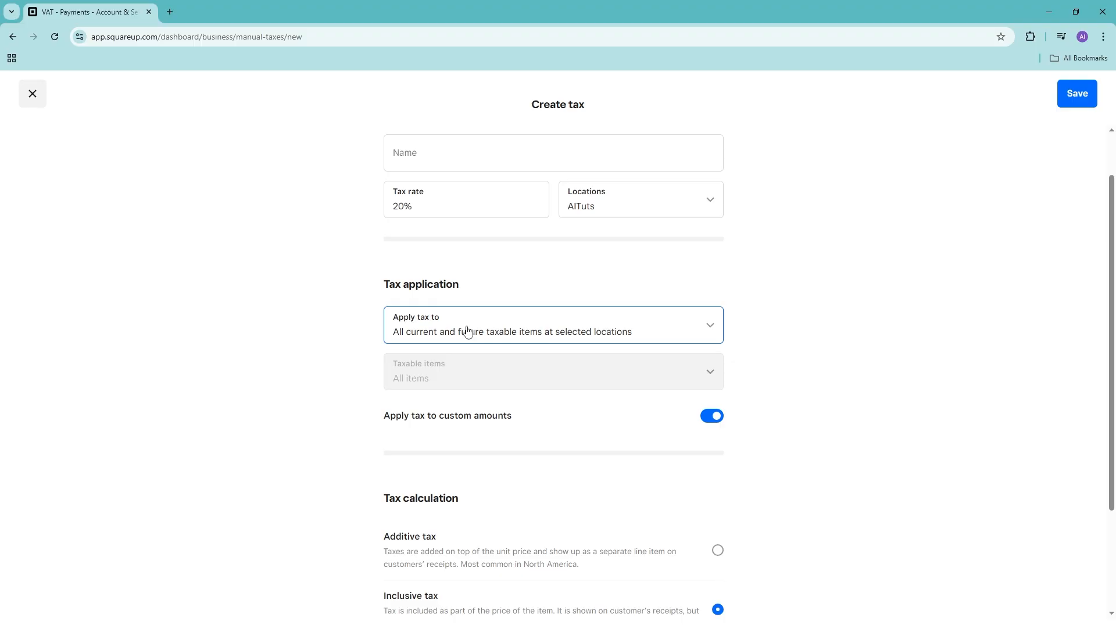
left_click(637, 326)
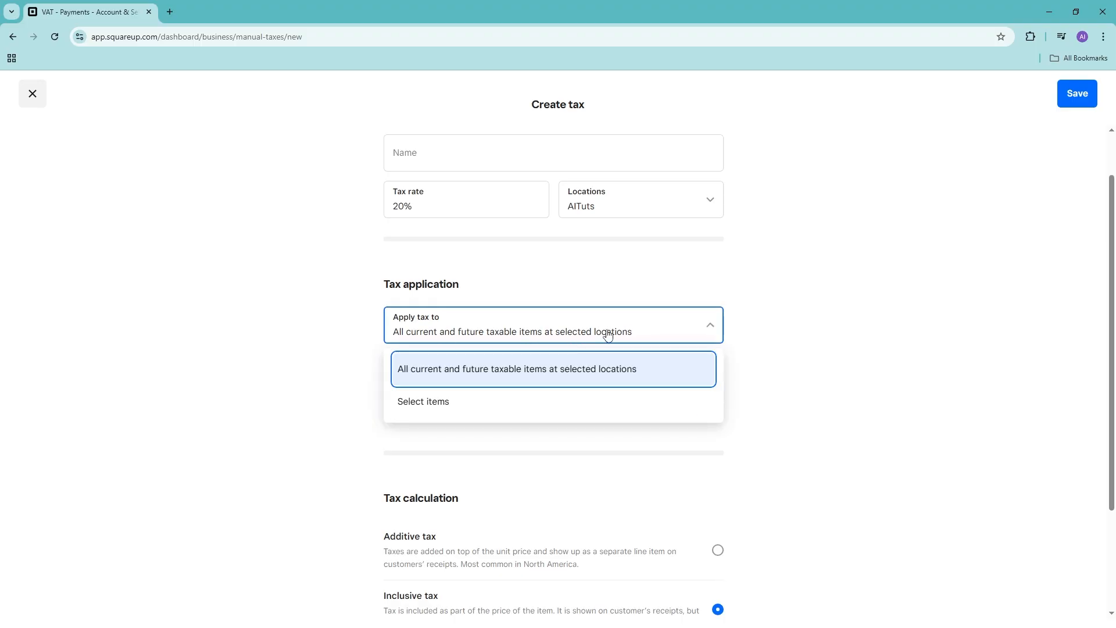
left_click(491, 374)
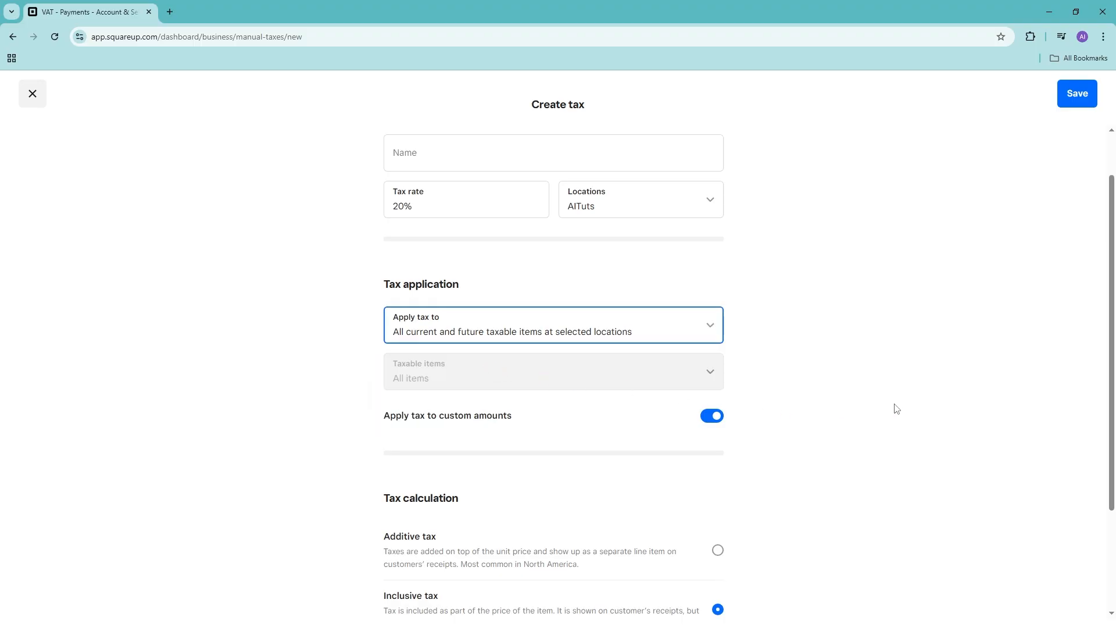
scroll(821, 422, "down", 2)
scroll(820, 419, "down", 1)
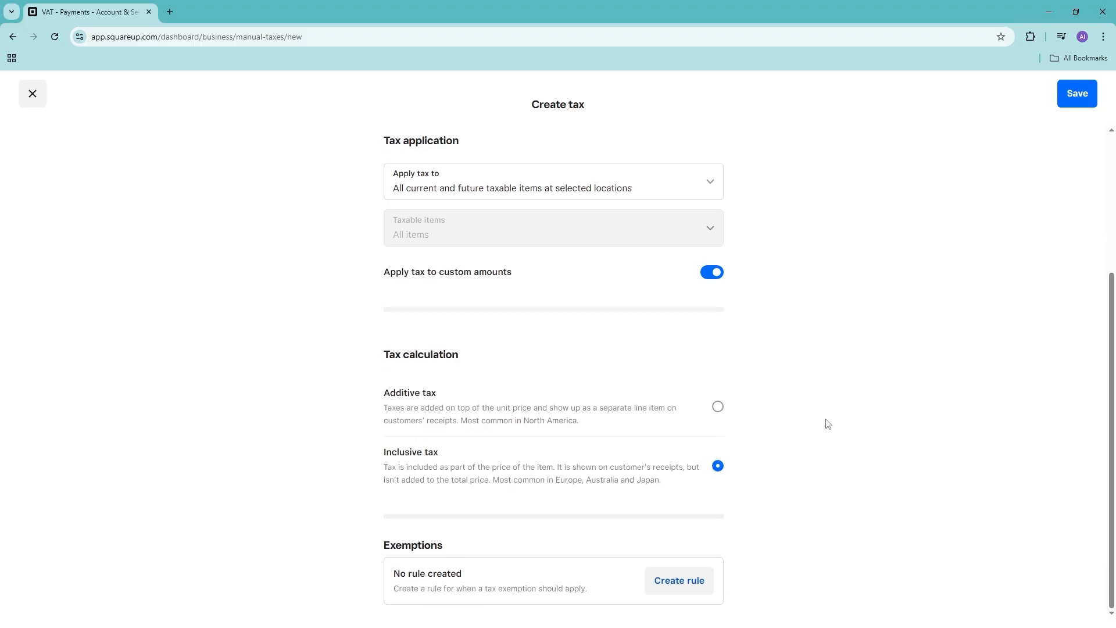
scroll(817, 421, "up", 4)
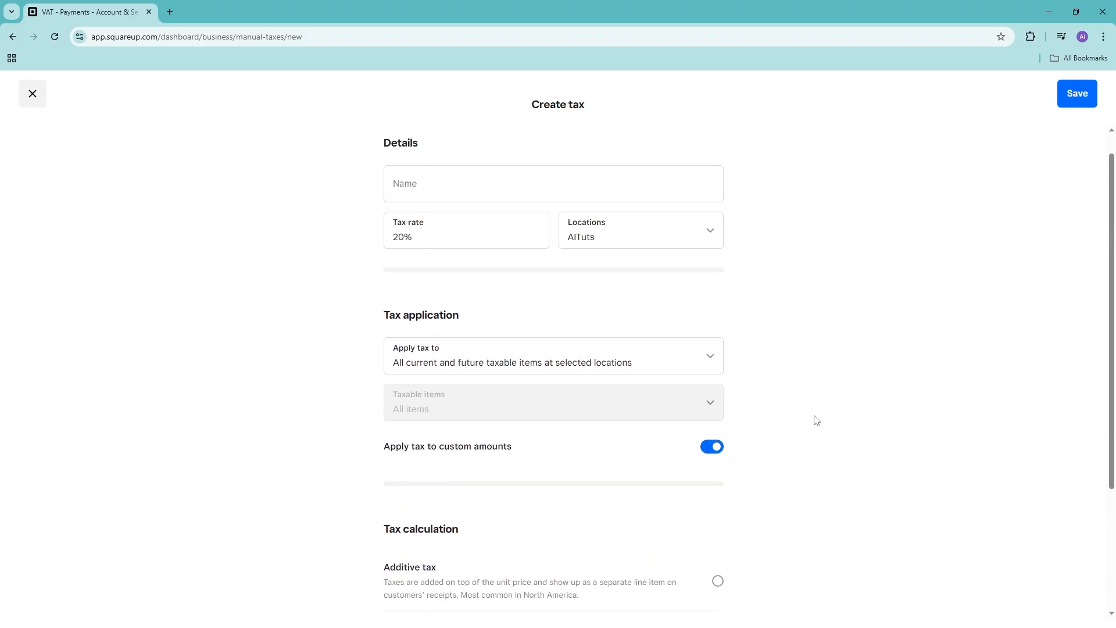
- Name the tax Sales Tax and save it
left_click(480, 222)
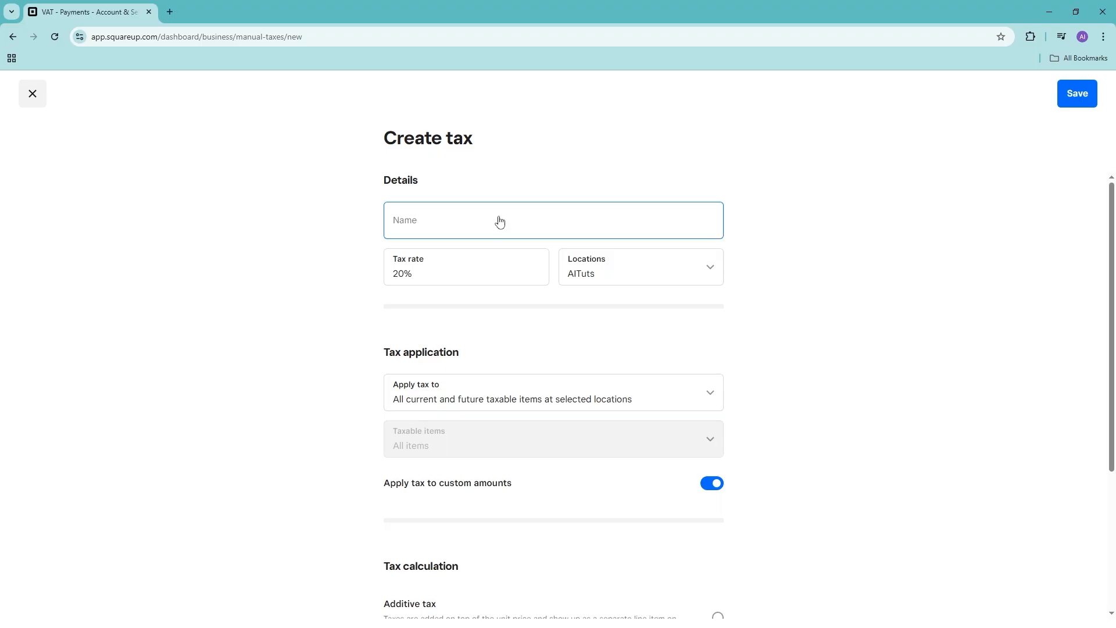
left_click(493, 224)
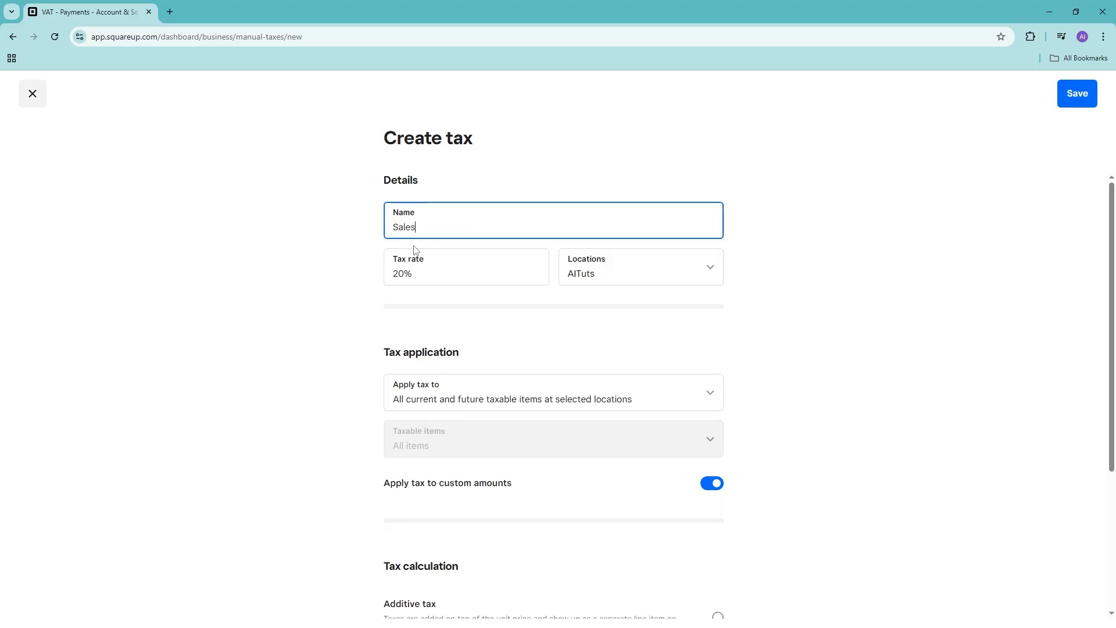
left_click(468, 224)
scroll(314, 366, "down", 4)
scroll(366, 419, "up", 4)
left_click(1093, 94)
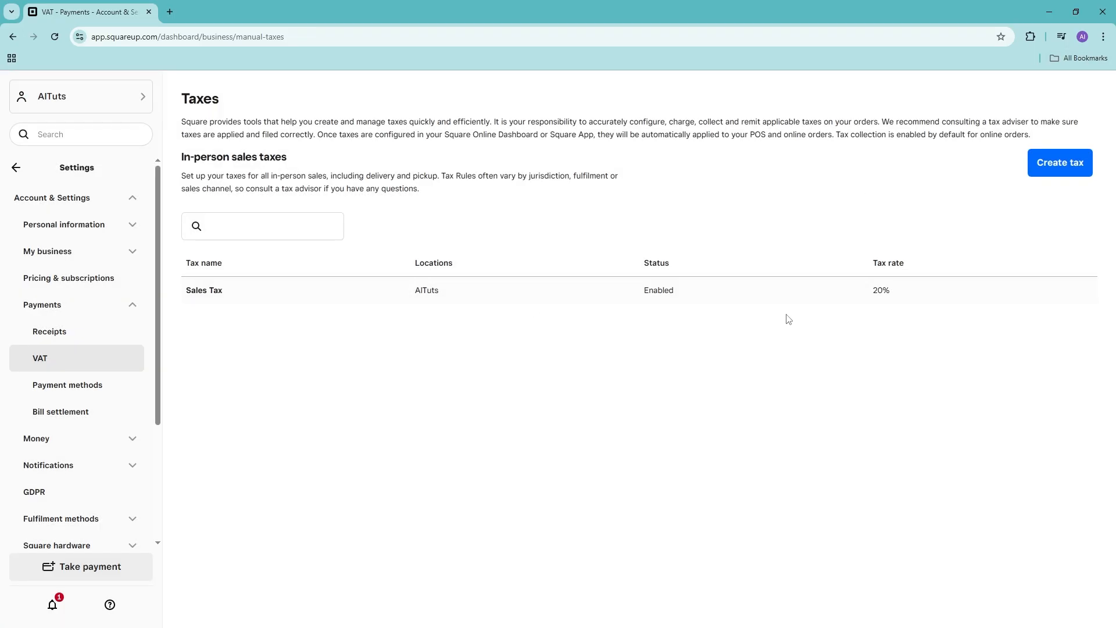
- Go to the invoices list under Orders & payments and open the saved draft invoice for editing
left_click(17, 168)
left_click(74, 226)
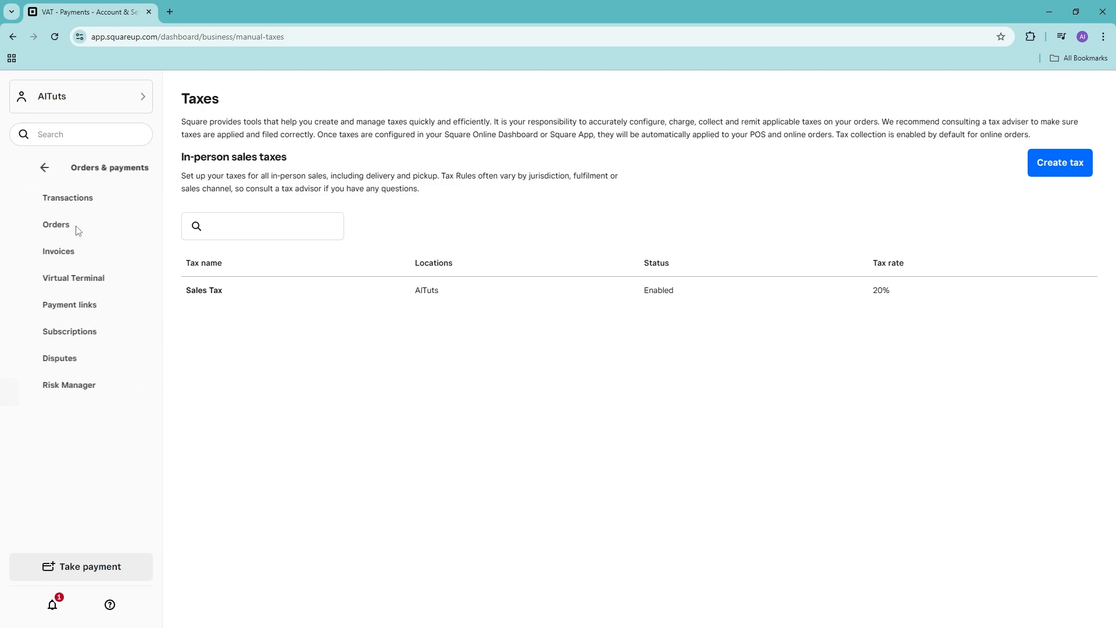
left_click(70, 252)
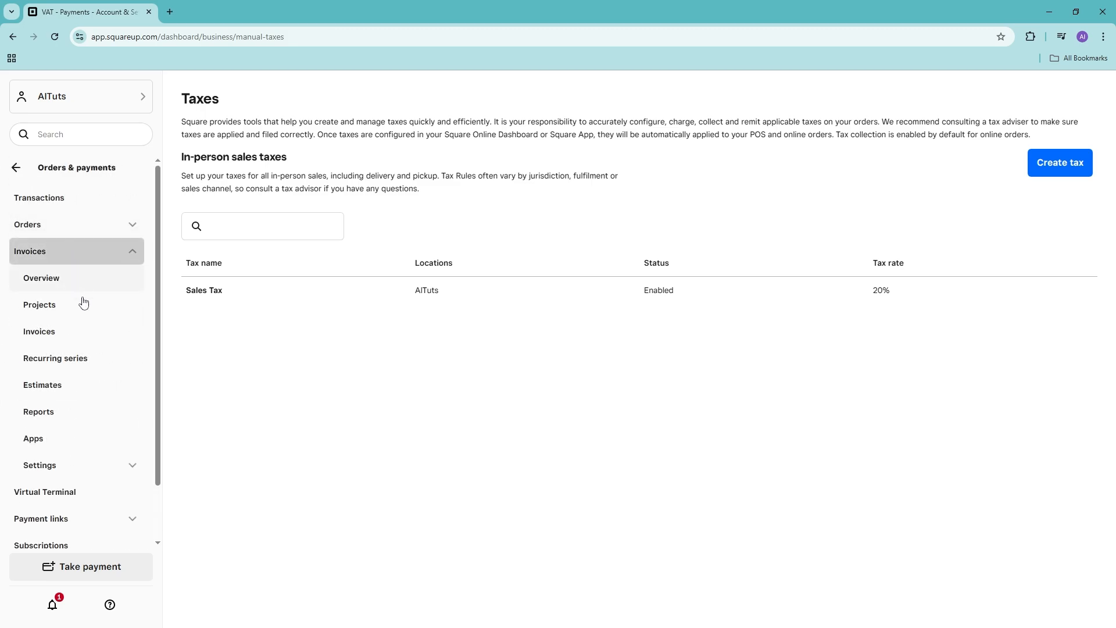
left_click(78, 332)
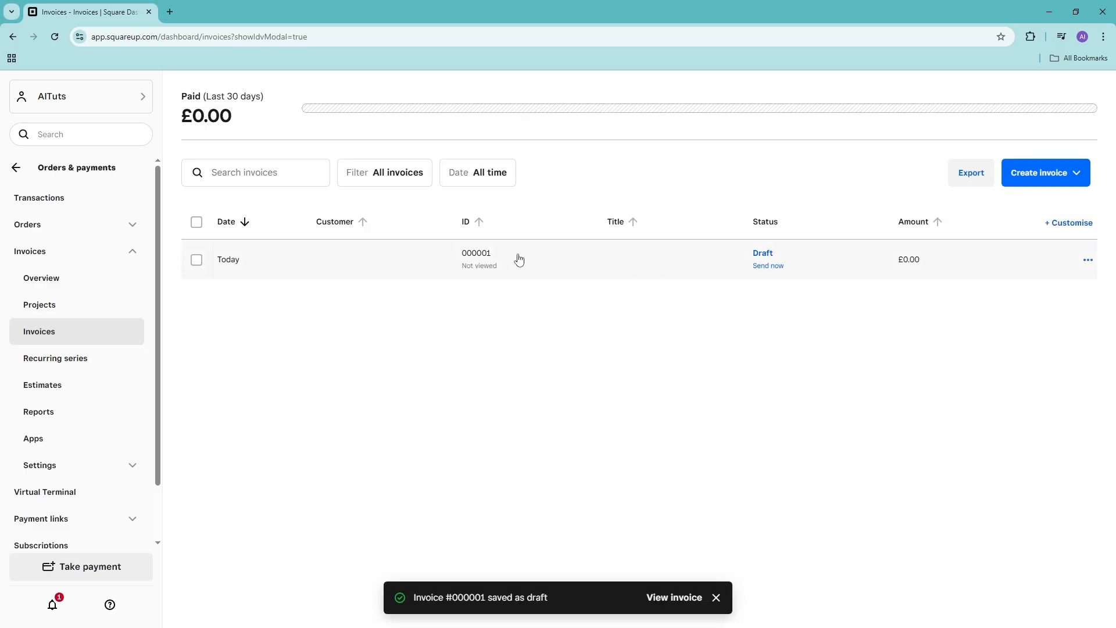
left_click(484, 256)
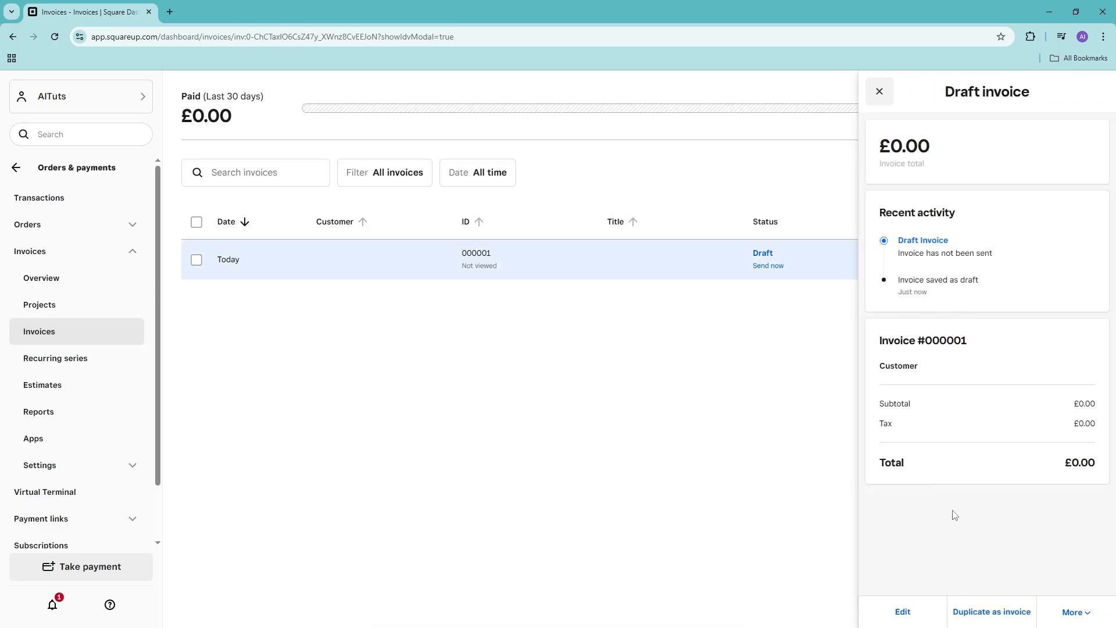
left_click(902, 613)
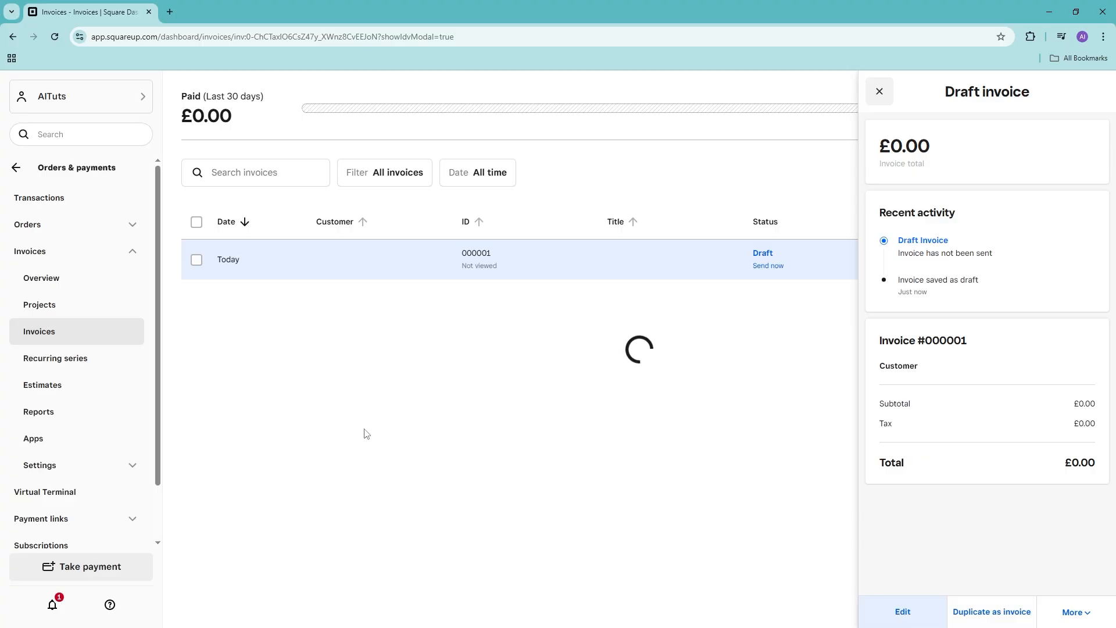
- Add Hair Trim as a line item on the invoice and set its price to £20.00
left_click(287, 327)
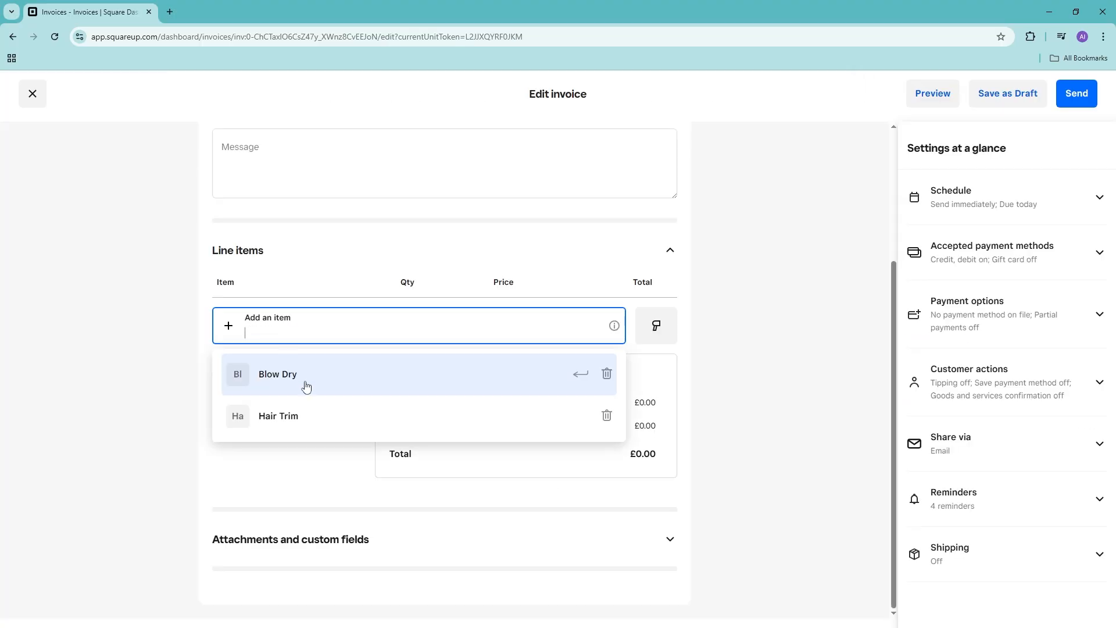
left_click(317, 427)
left_click(530, 318)
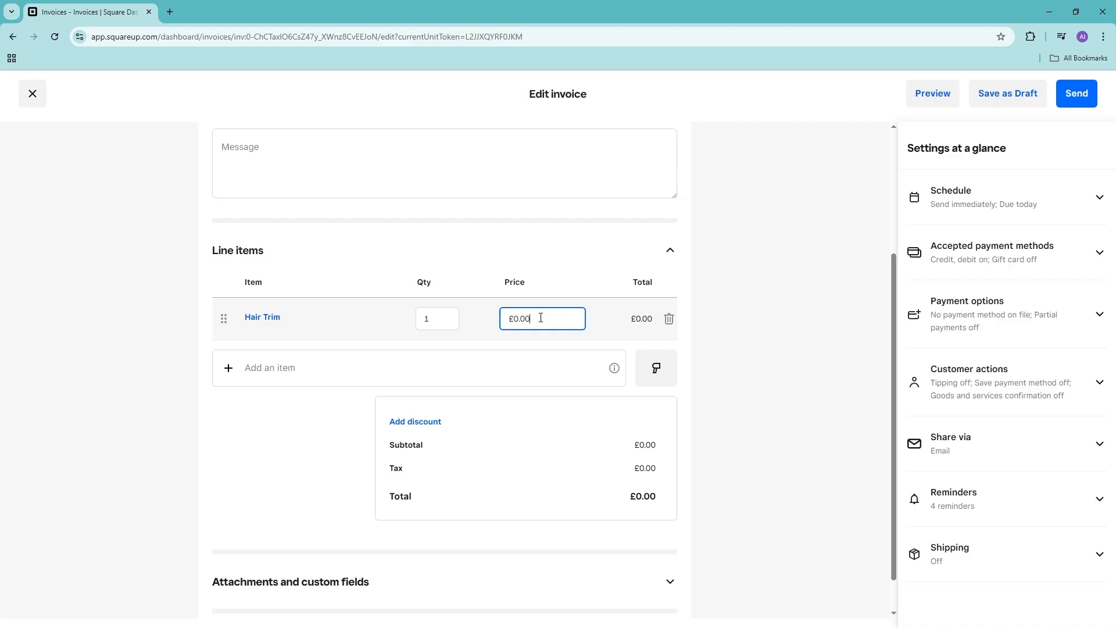
left_click_drag(524, 318, 448, 319)
type("20")
- Add Blow Dry as a second line item on the invoice and set its price to £16.00
left_click(332, 369)
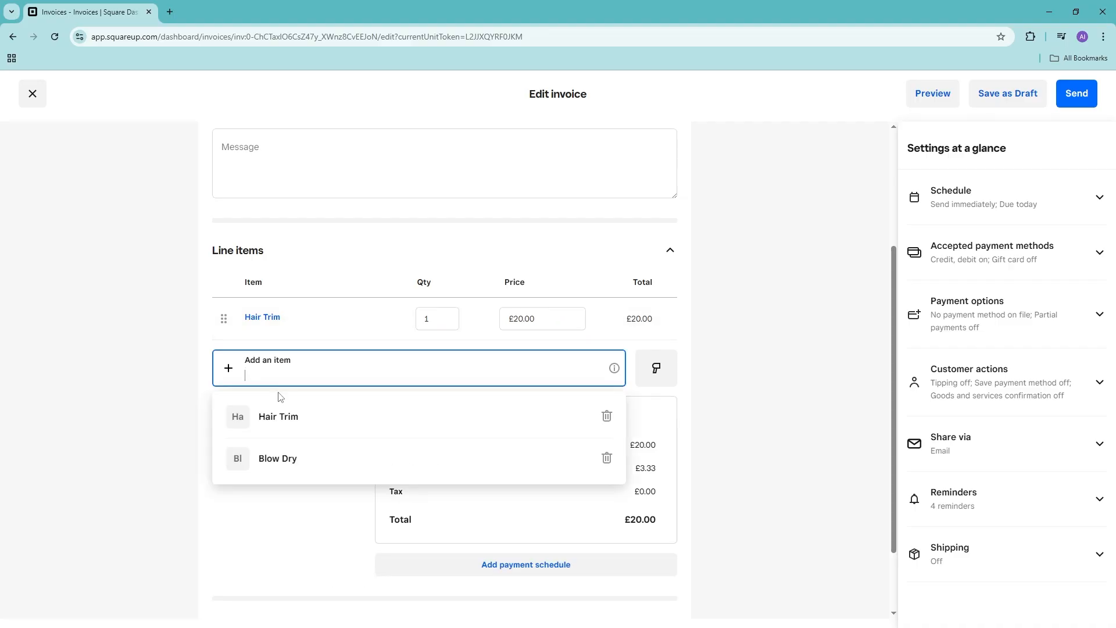
left_click(301, 459)
left_click(528, 363)
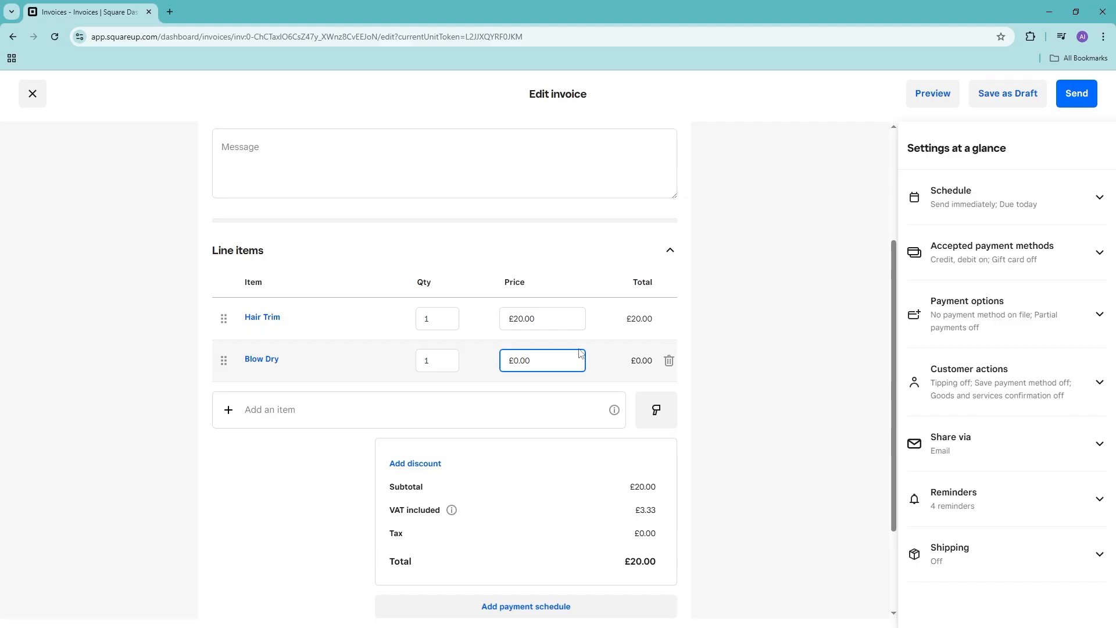
type("16")
key("ctrl+a")
type("16")
left_click(275, 491)
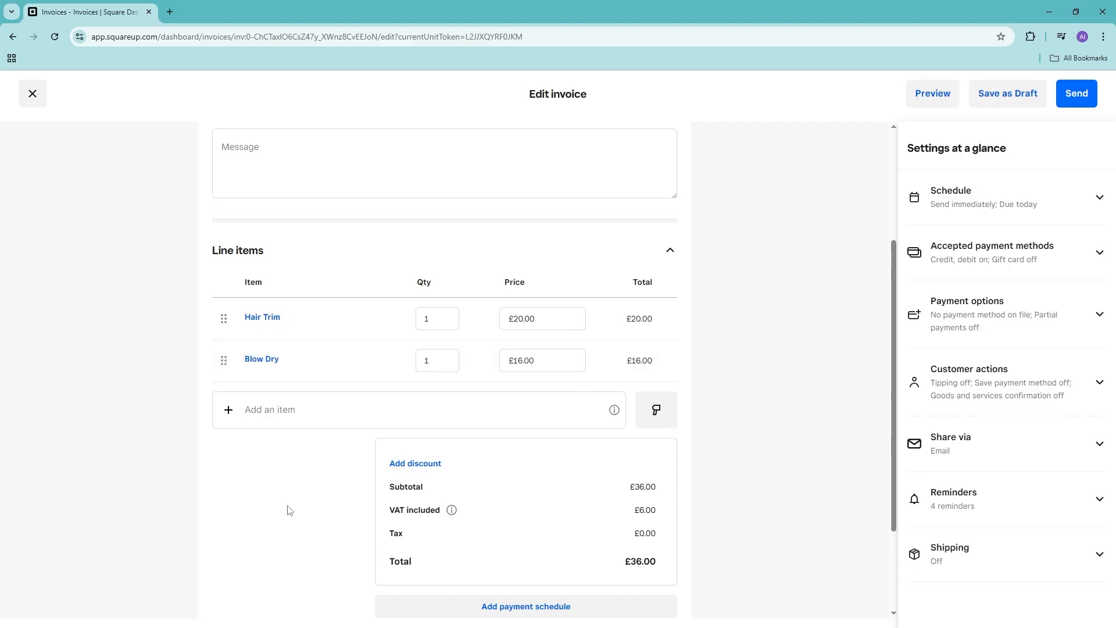
- Review the VAT included line and the totals below the invoice's line items
scroll(309, 465, "down", 1)
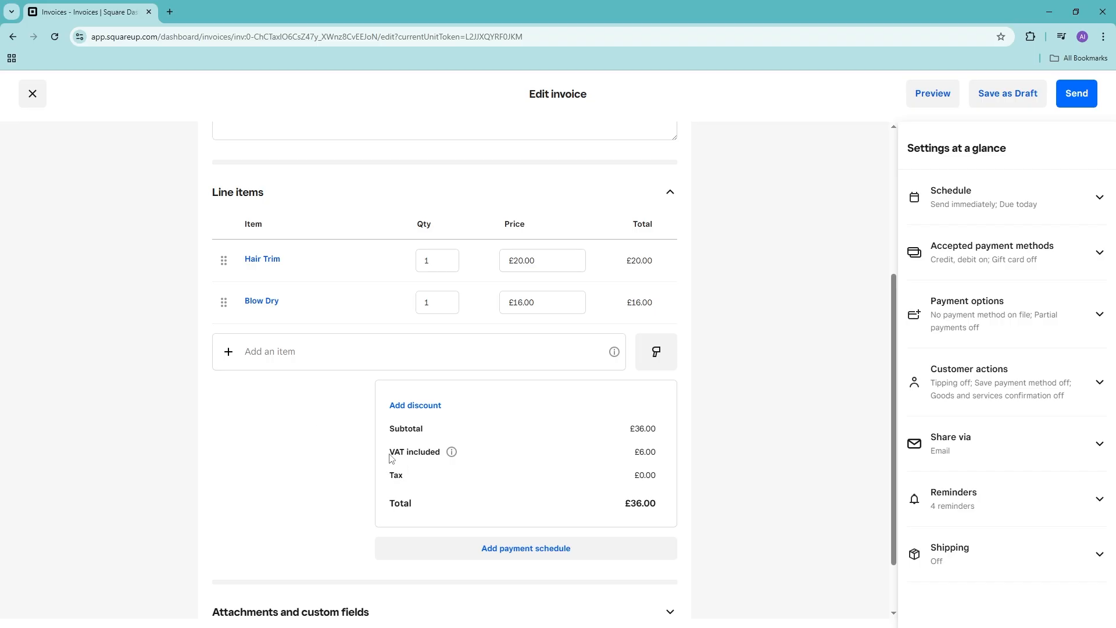
left_click_drag(389, 454, 449, 456)
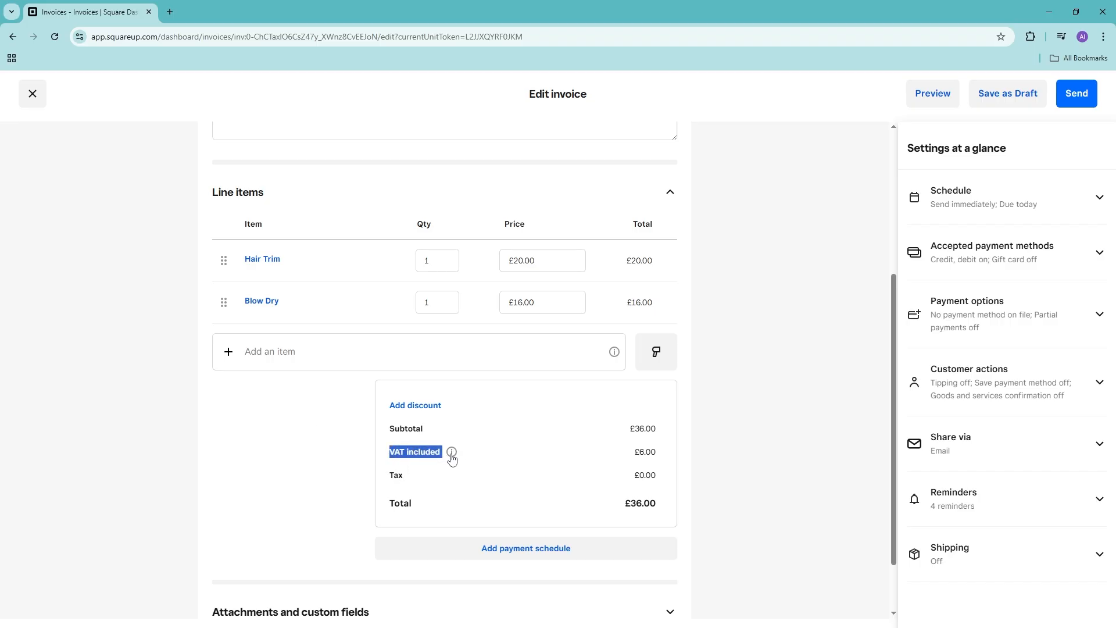
left_click(535, 457)
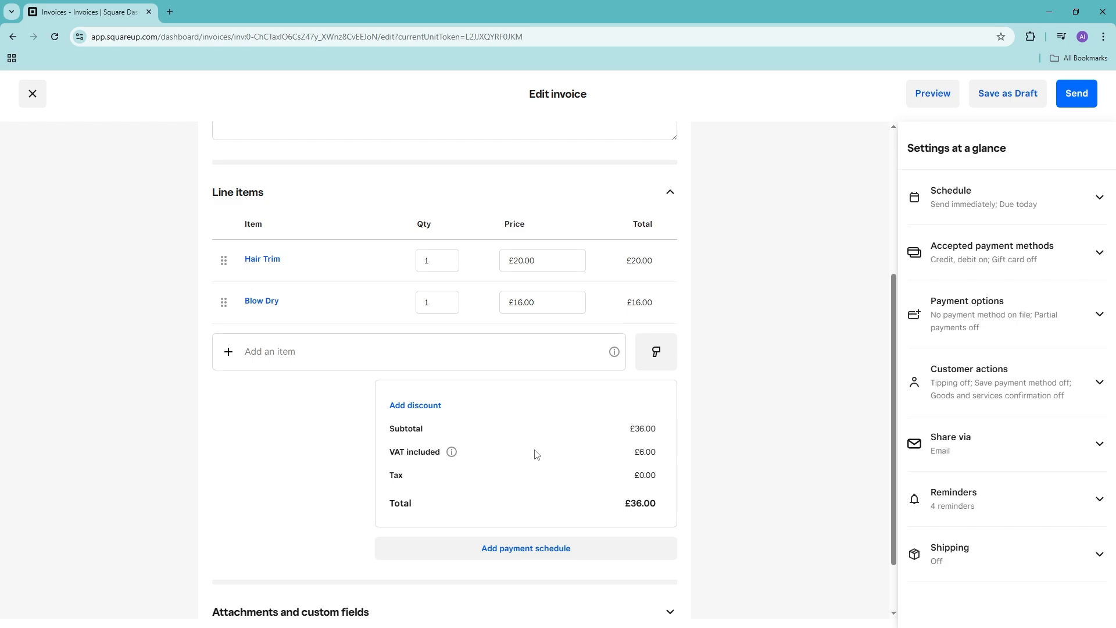
scroll(551, 482, "down", 1)
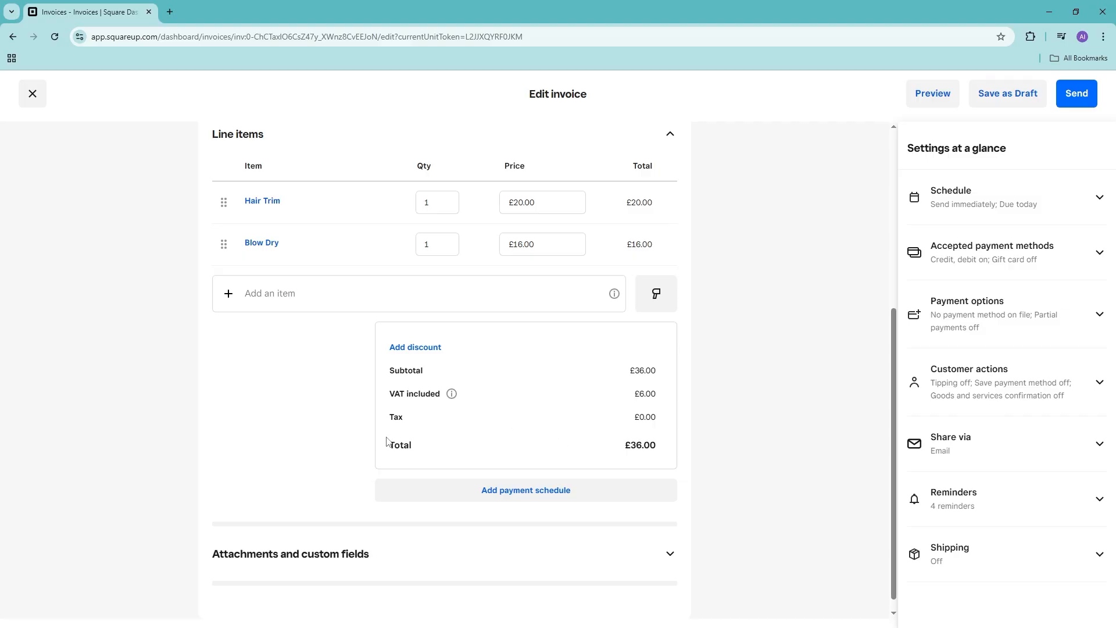
scroll(303, 446, "up", 5)
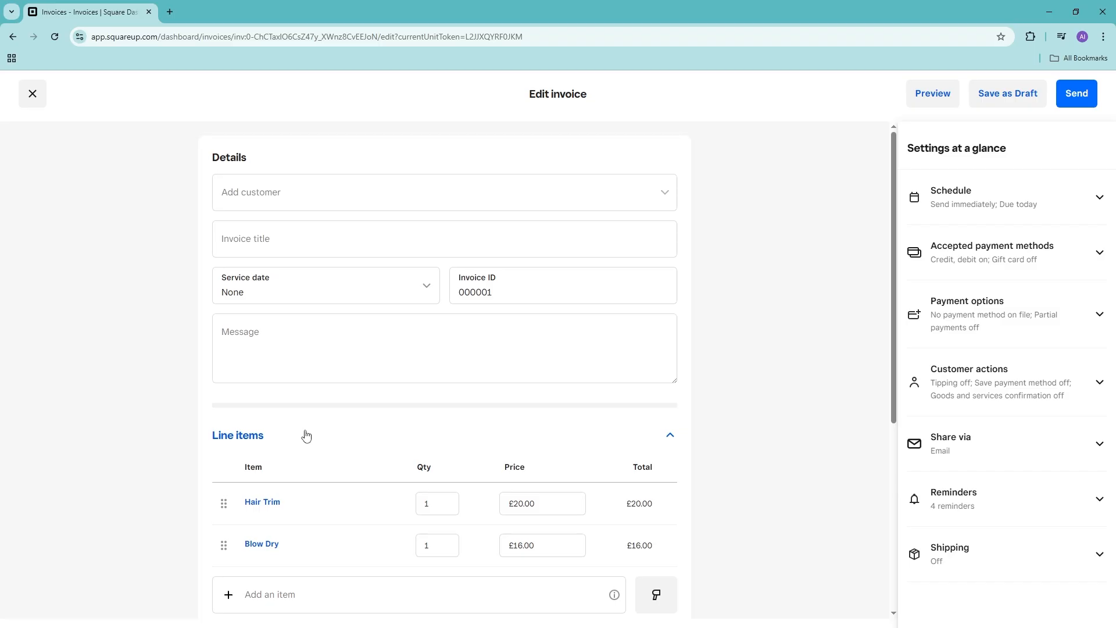